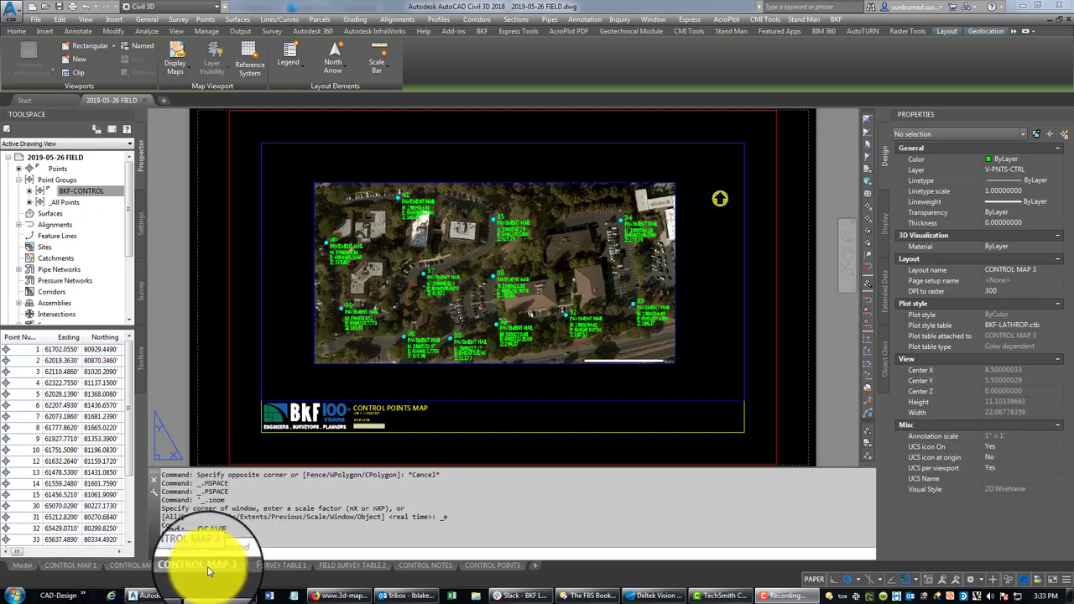
Step: In model space, turn on the aerial online map and capture the view around the two overlapping site images
click(26, 570)
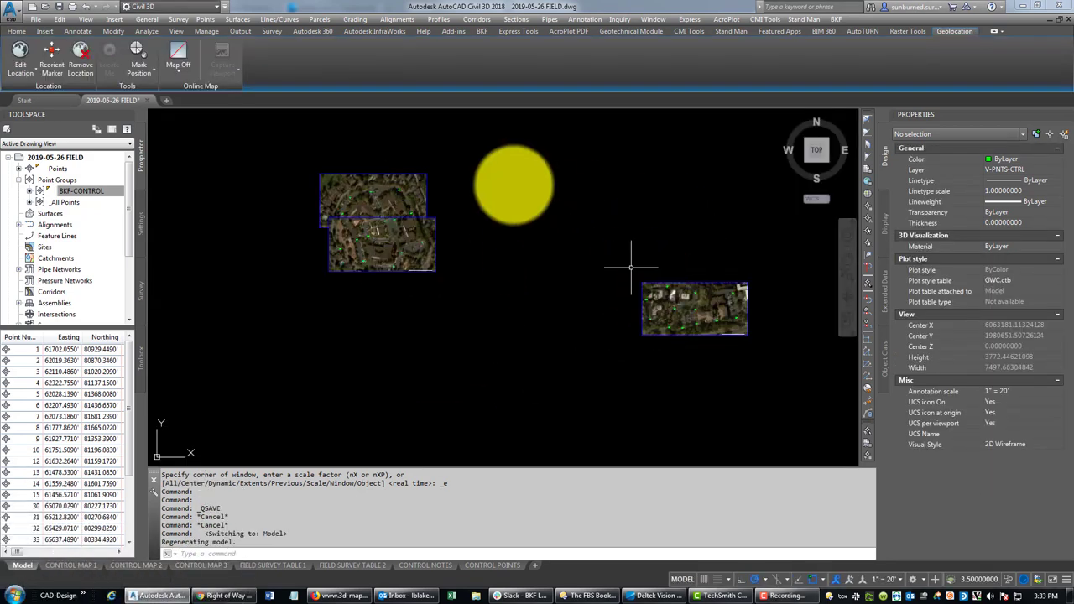
scroll(361, 197, up, 6)
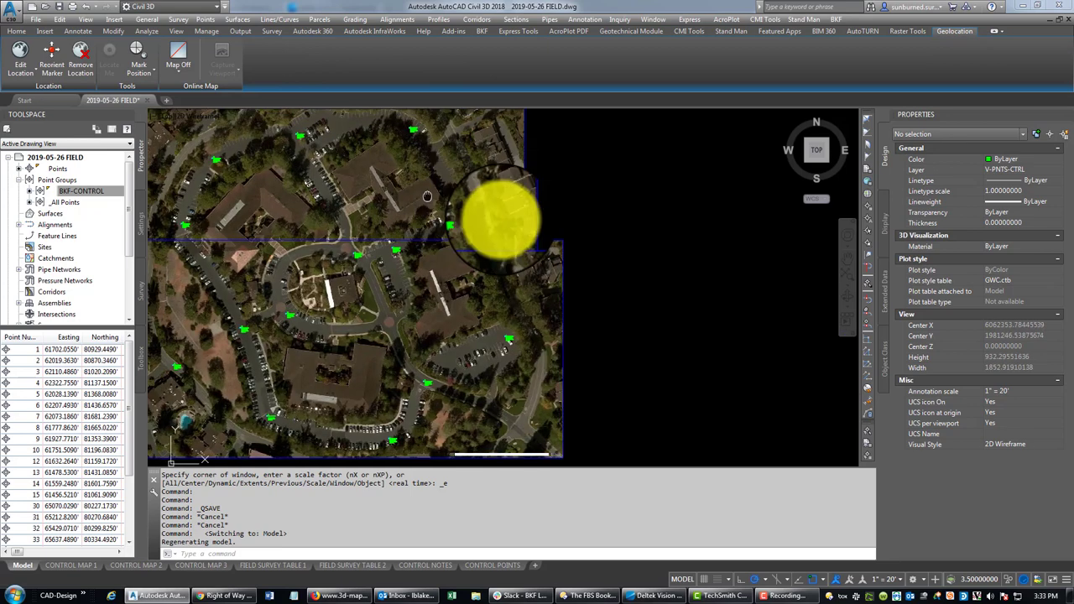
scroll(588, 223, down, 2)
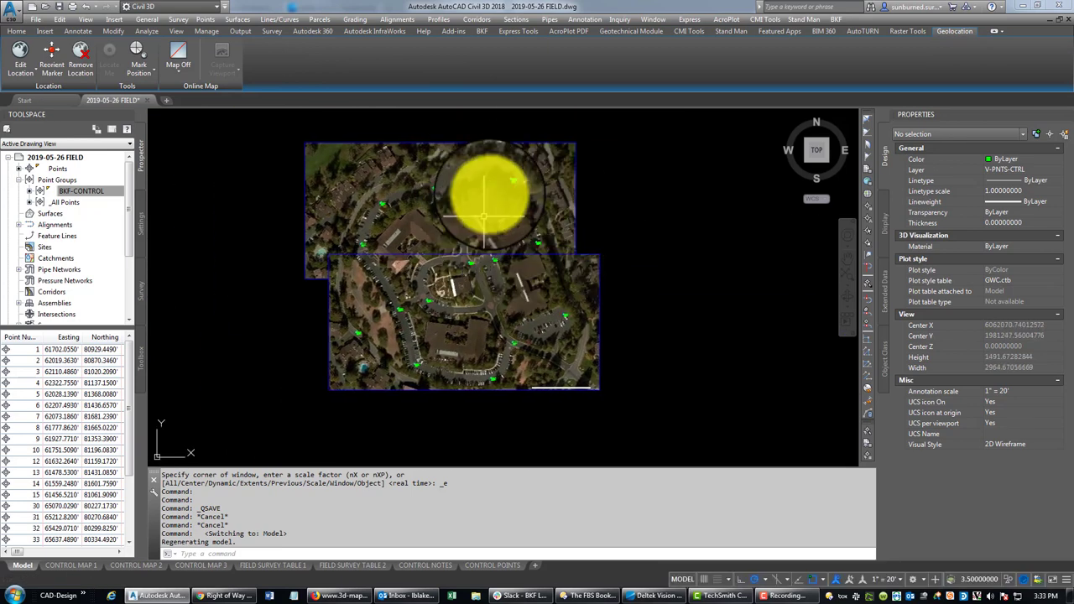
middle_drag(479, 211, 511, 240)
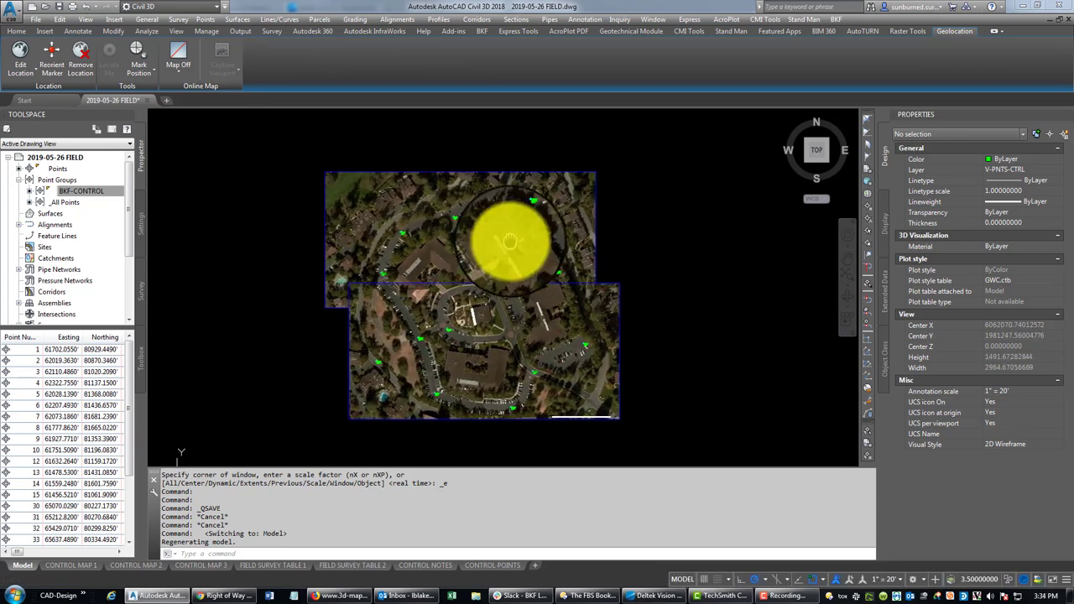
click(178, 74)
click(185, 135)
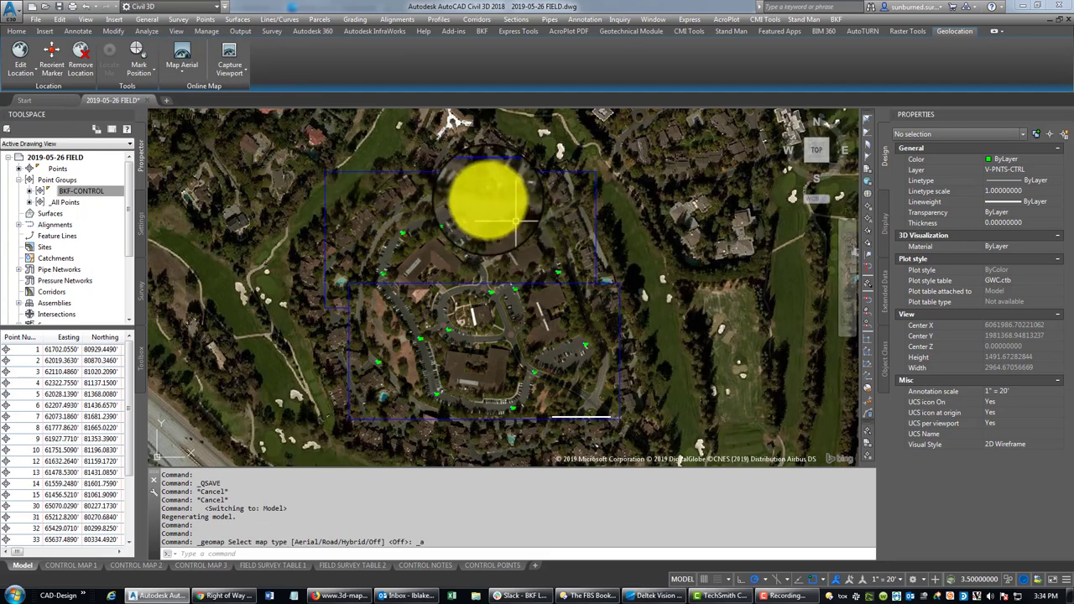
click(228, 56)
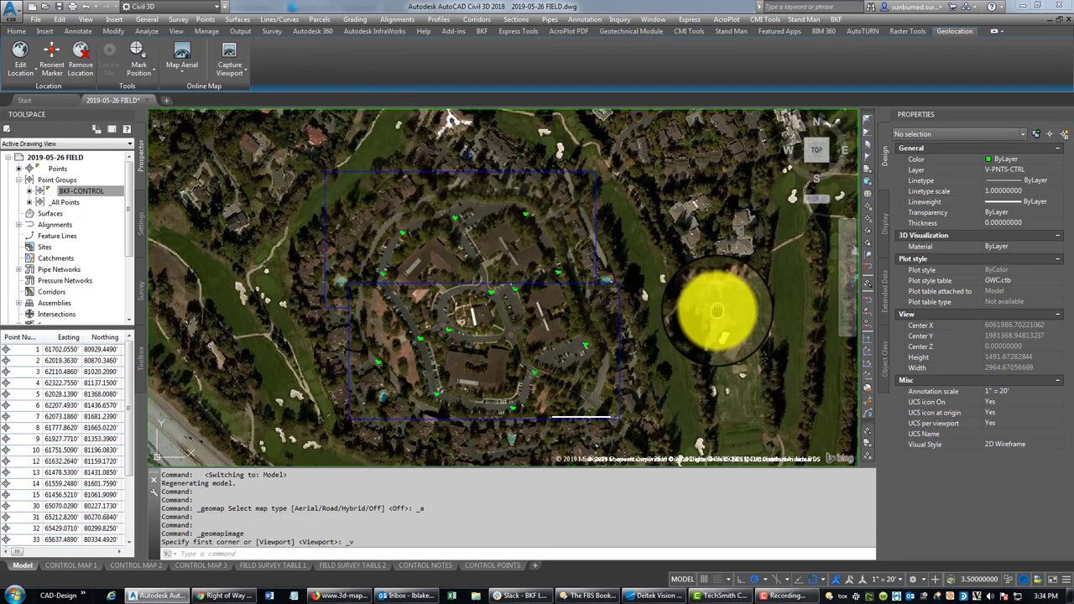
Step: Capture the aerial map as an image around the separate southeastern control point area, with surroundings beyond the existing image frame
middle_drag(716, 311, 79, 52)
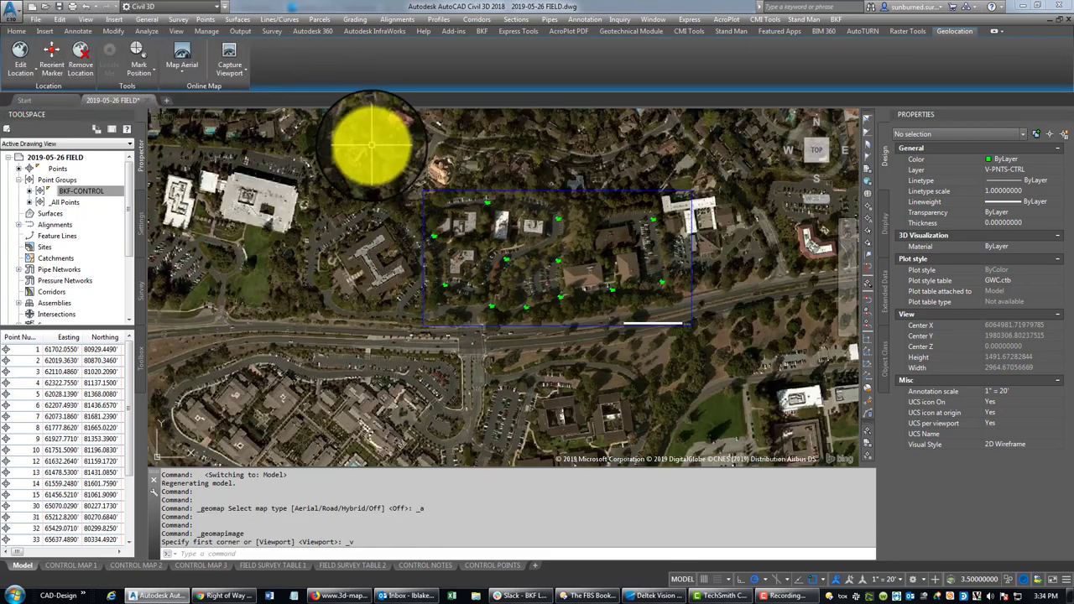
middle_drag(442, 165, 396, 192)
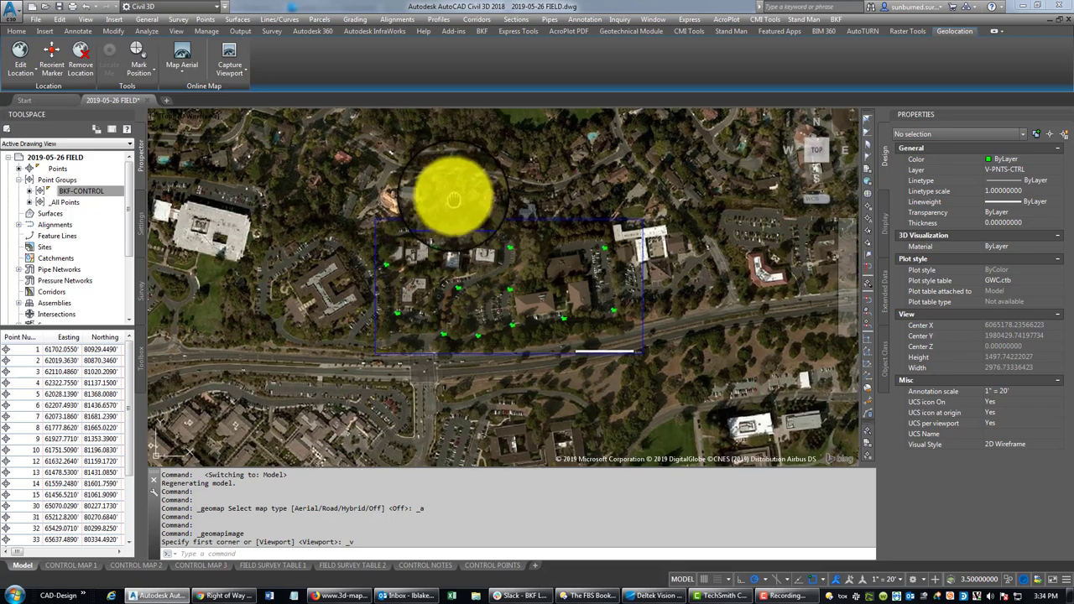
middle_drag(451, 187, 481, 198)
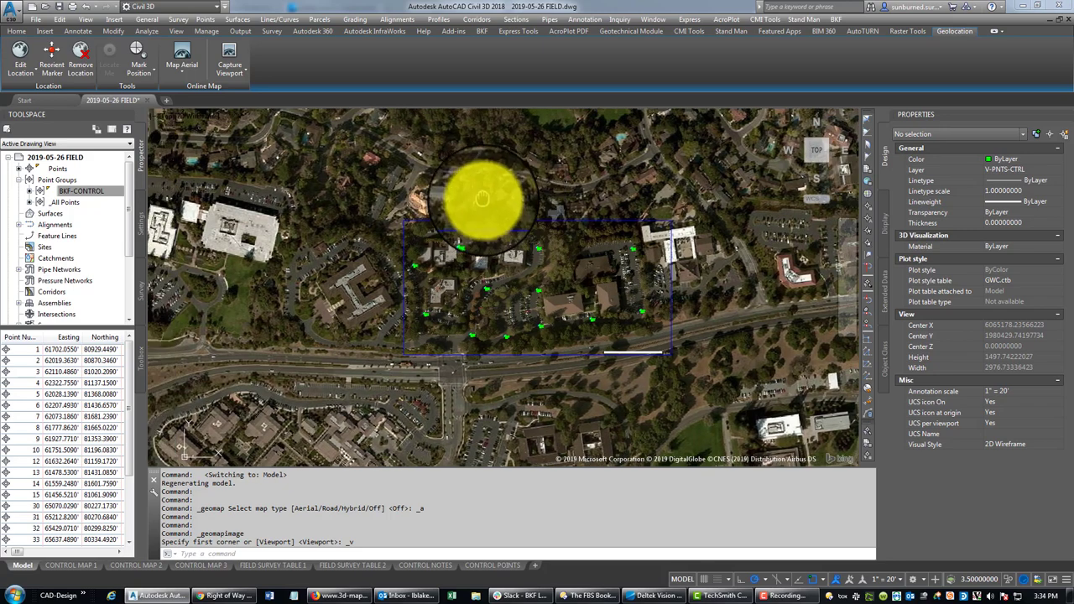
middle_drag(612, 187, 576, 216)
scroll(476, 203, up, 2)
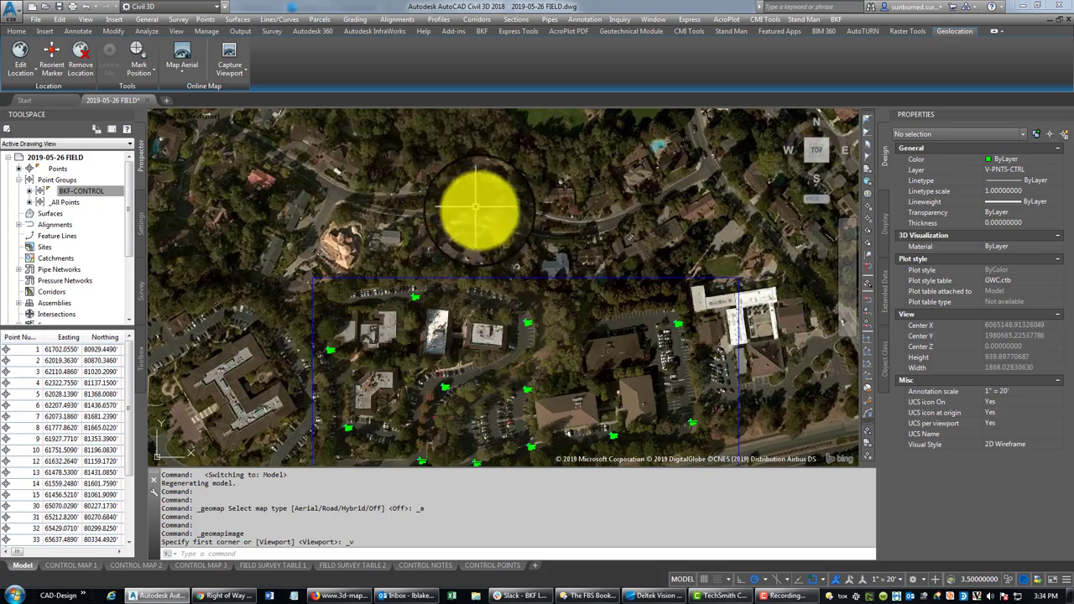
middle_drag(480, 210, 479, 162)
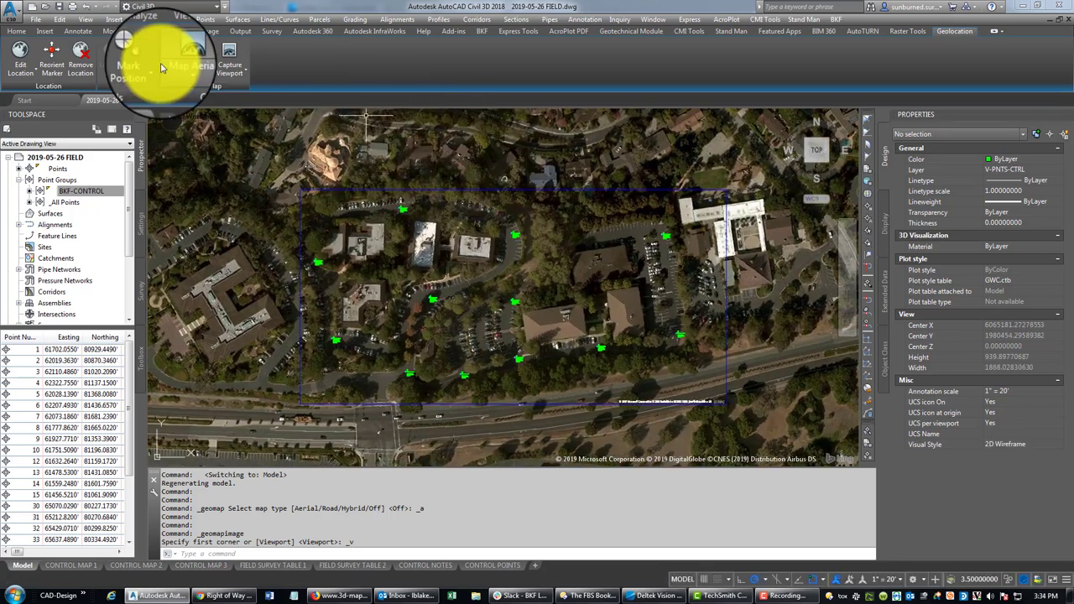
click(230, 54)
Step: Turn off the online map in model space
scroll(277, 152, down, 4)
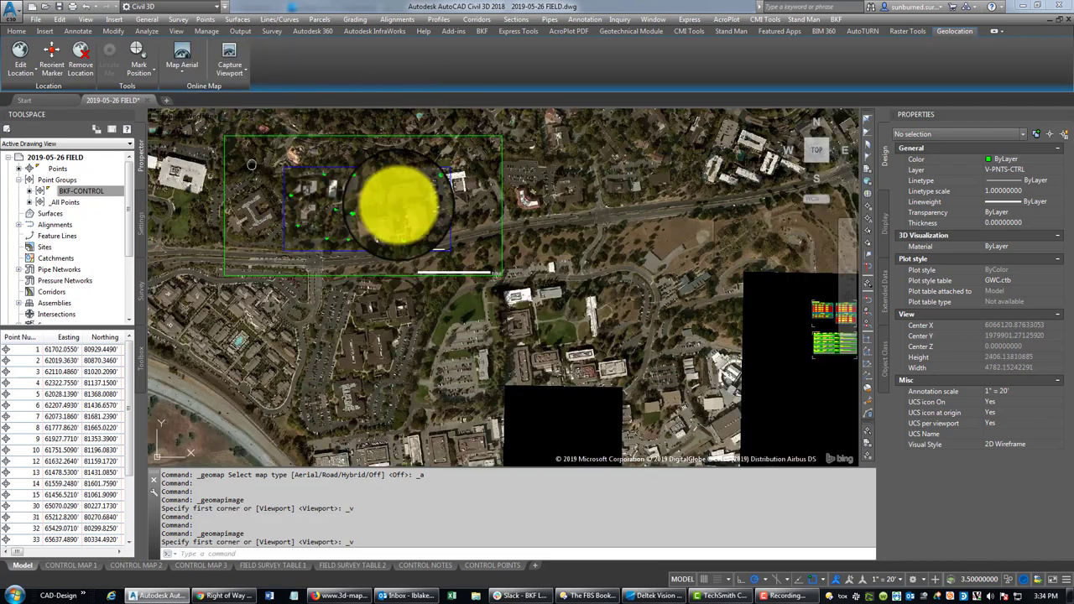
middle_drag(252, 165, 485, 226)
click(179, 69)
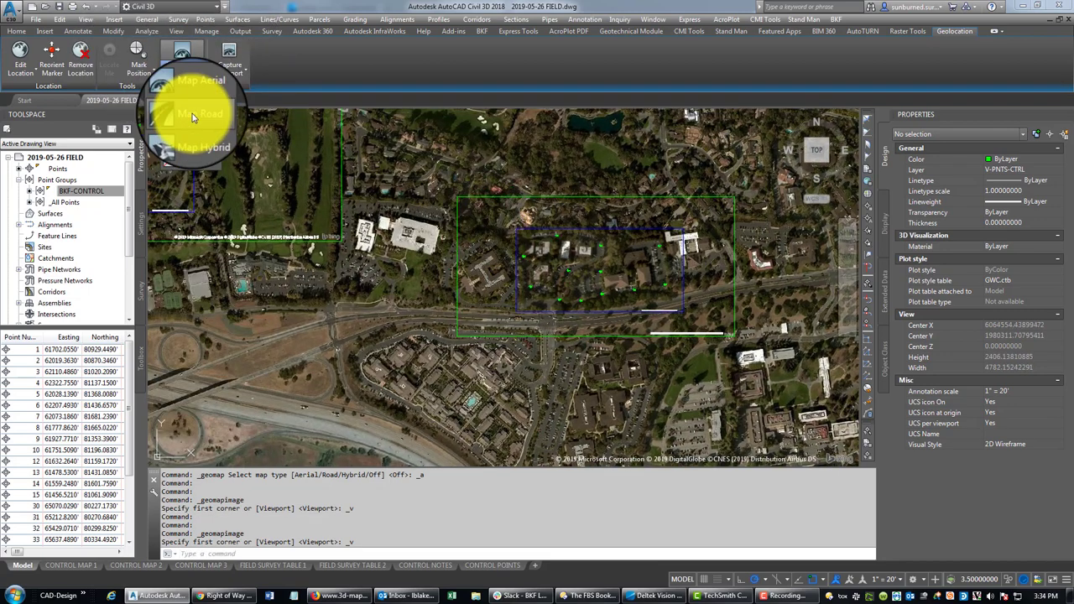
click(188, 161)
Step: Select both captured map images and assign them to layer V-GISD-IMAG
click(485, 224)
click(423, 163)
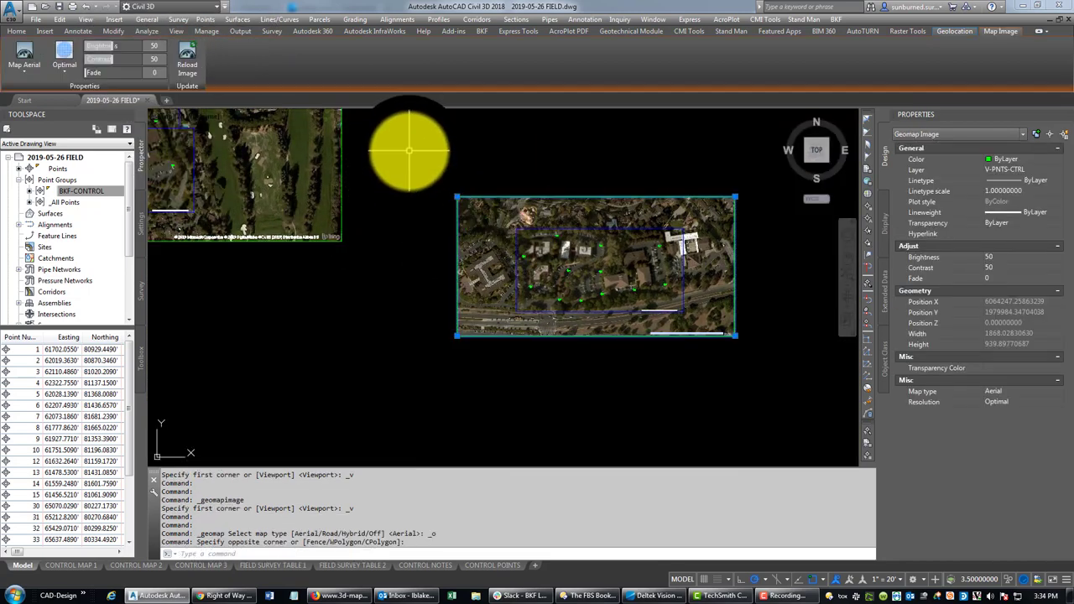
middle_drag(409, 148, 456, 271)
click(413, 235)
click(369, 208)
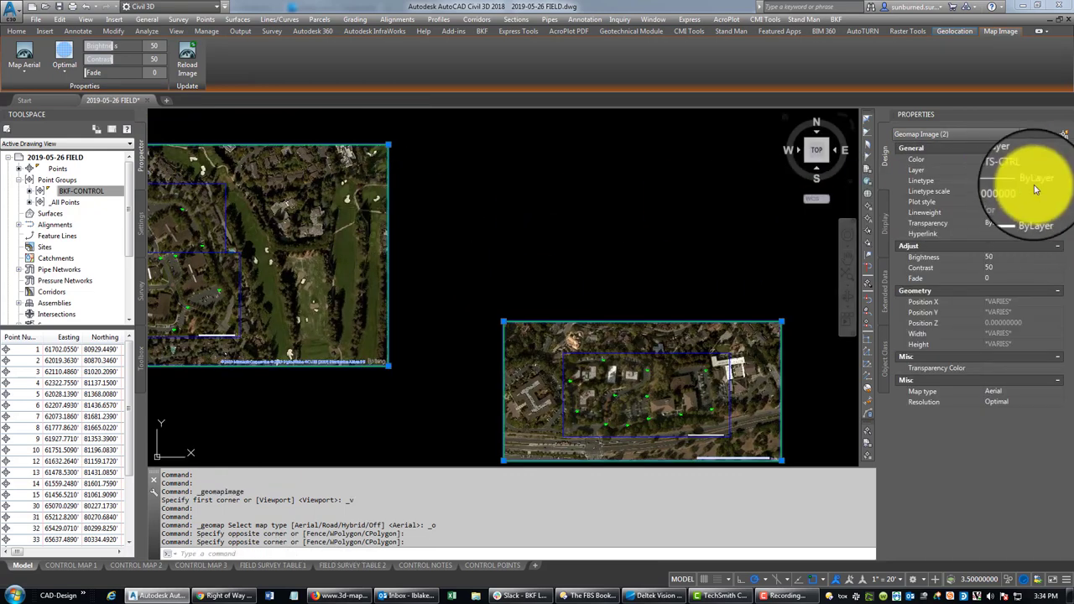
click(1039, 171)
click(1039, 171)
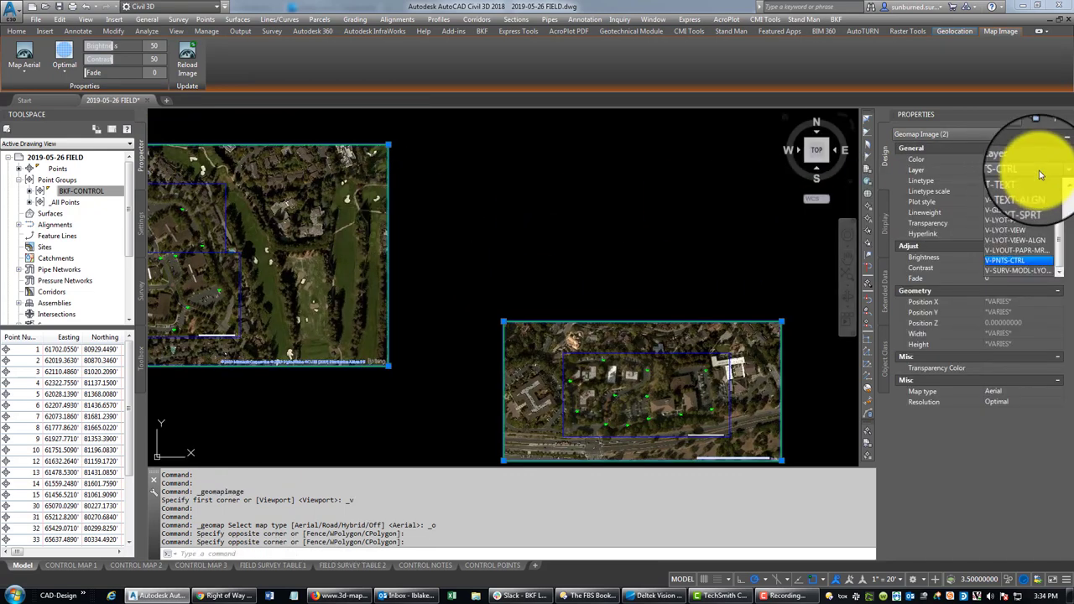
click(1011, 211)
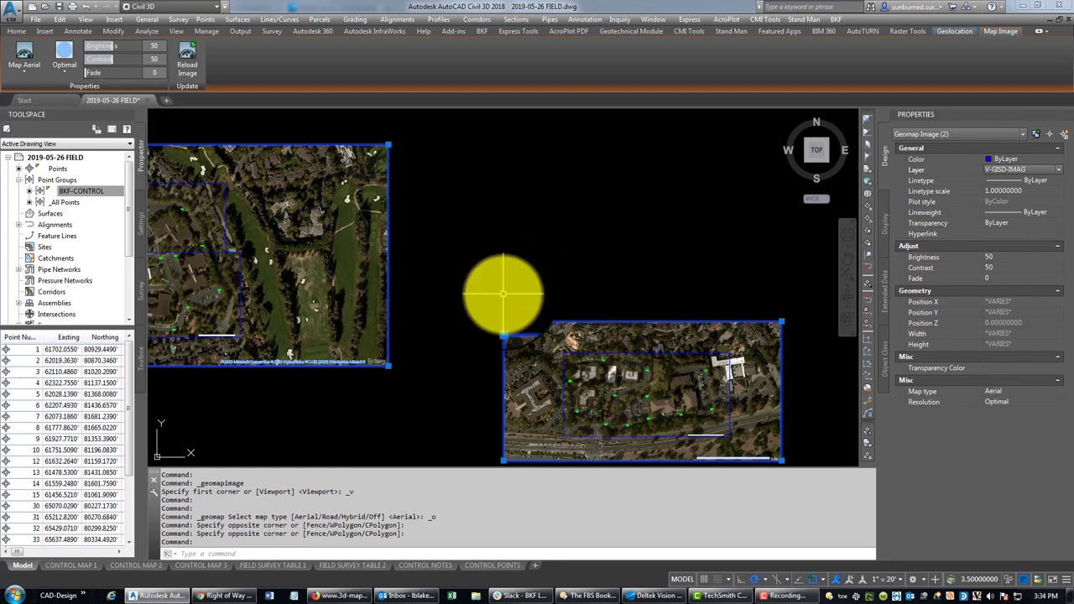
key(Escape)
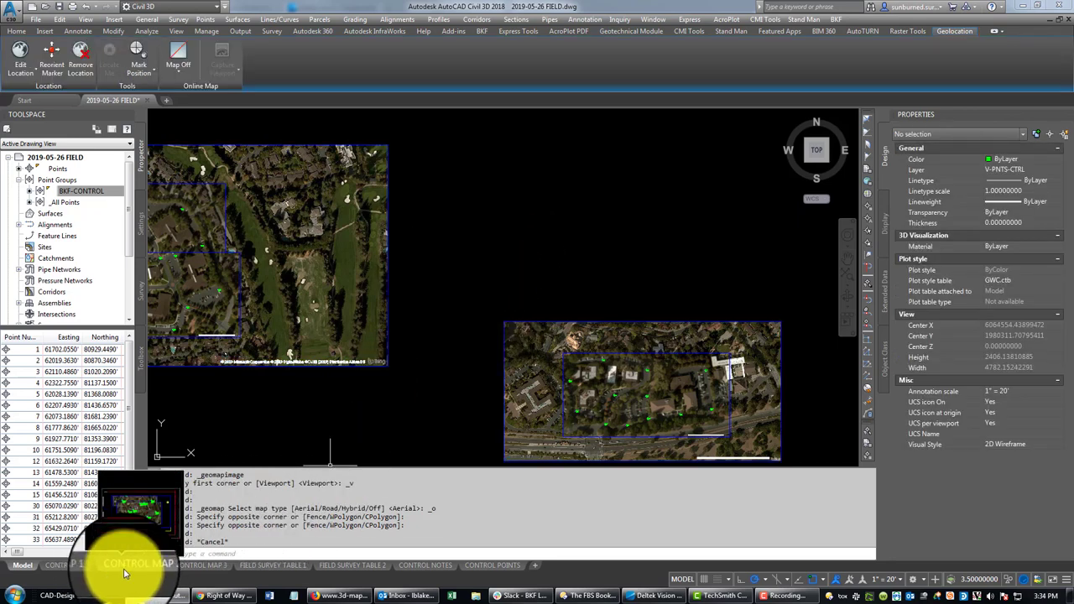
Step: Review the aerial image coverage on the CONTROL MAP 1, CONTROL MAP 2 and CONTROL MAP 3 layouts
click(70, 565)
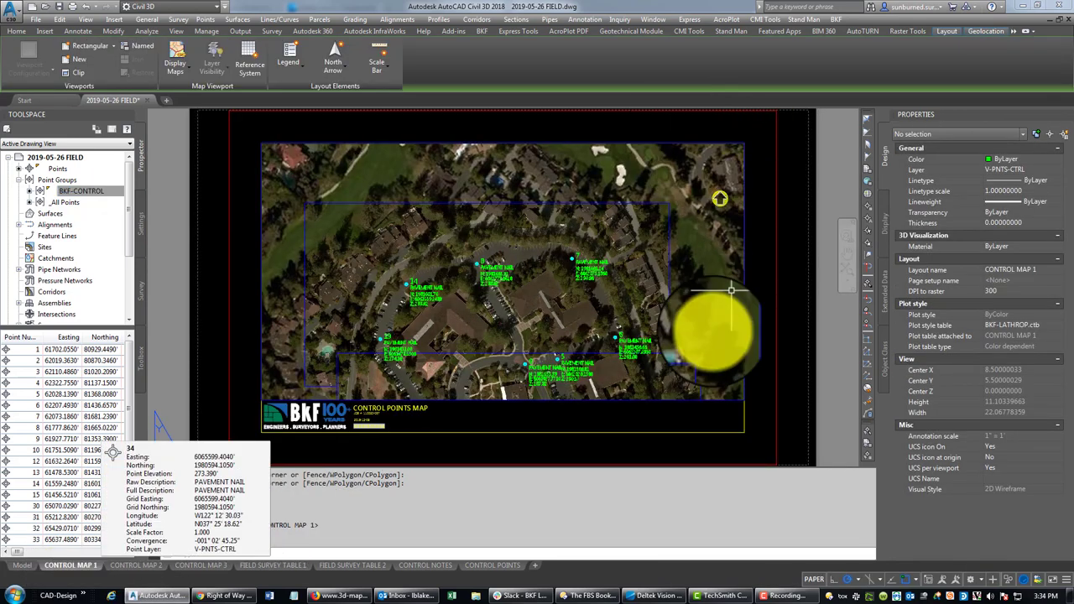
click(128, 567)
click(198, 565)
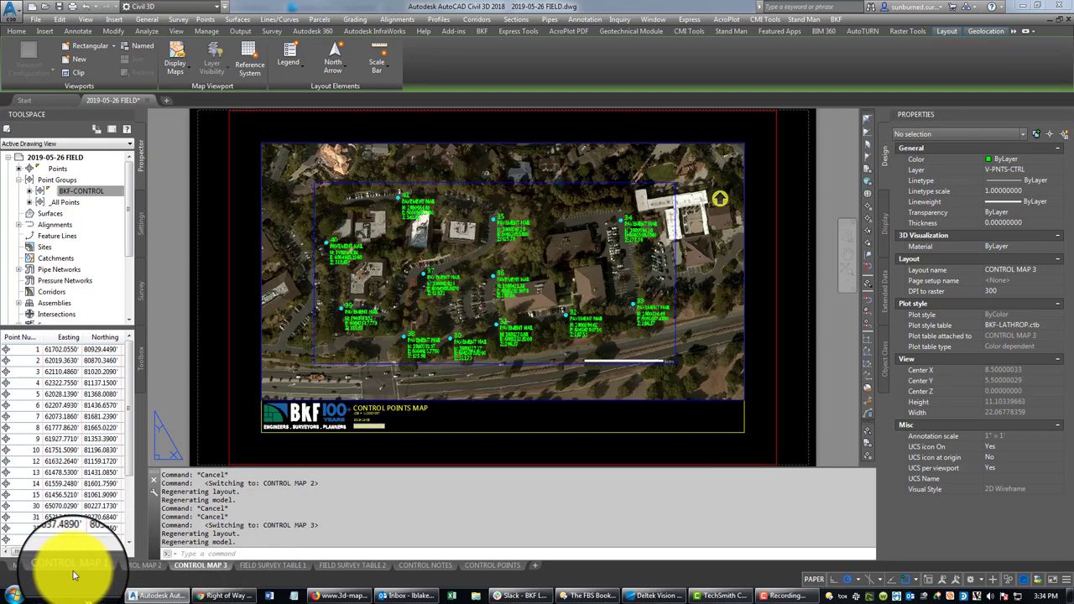
click(138, 565)
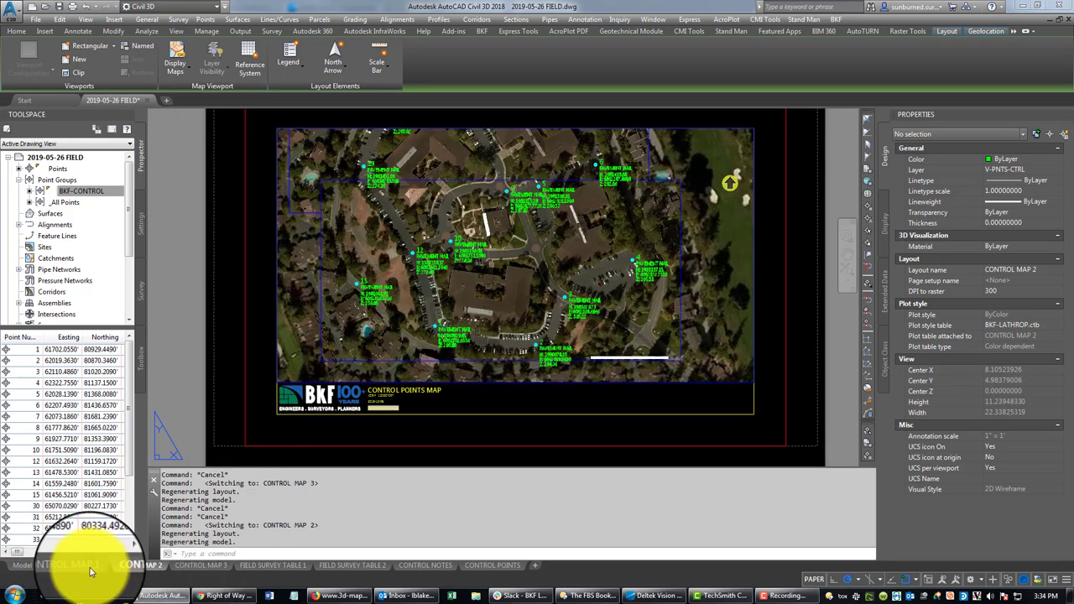
click(84, 569)
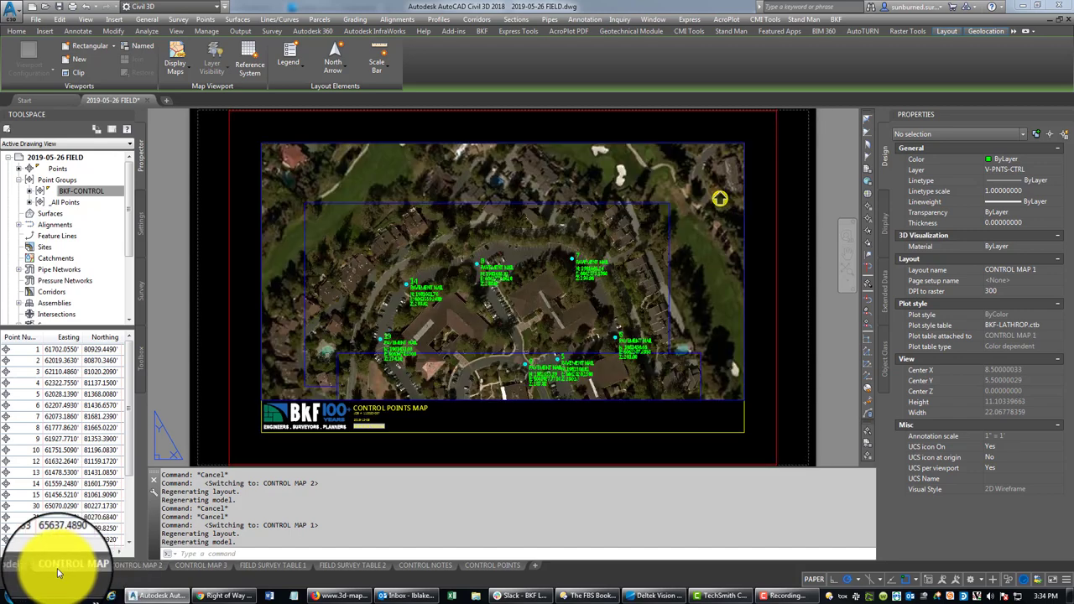
Step: Return to model space and delete the 1" = 10' and 1" = 150' scales from the drawing scale list
click(21, 567)
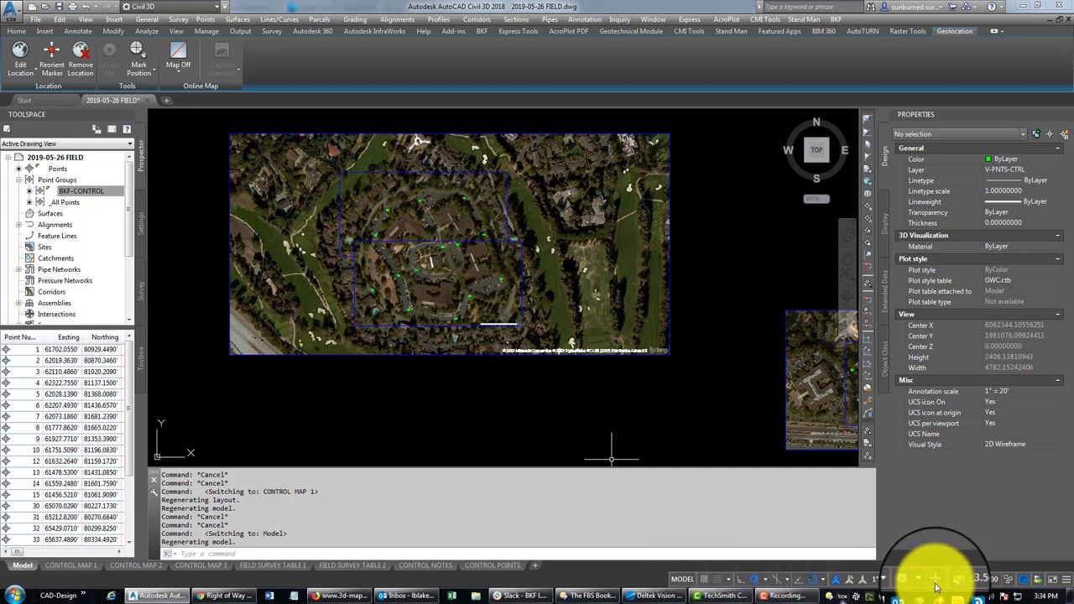
click(902, 582)
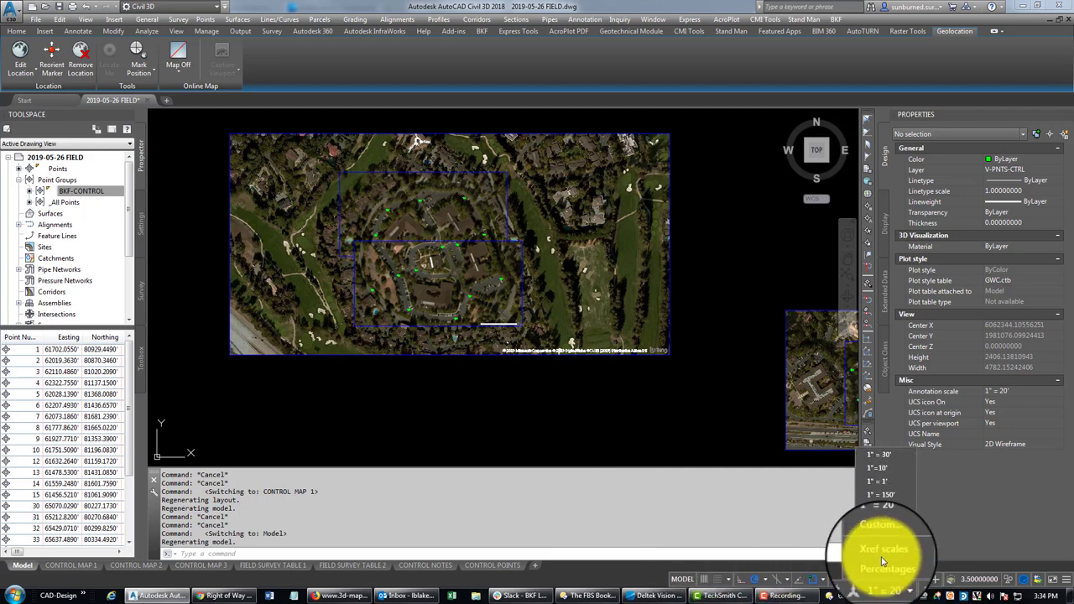
click(885, 543)
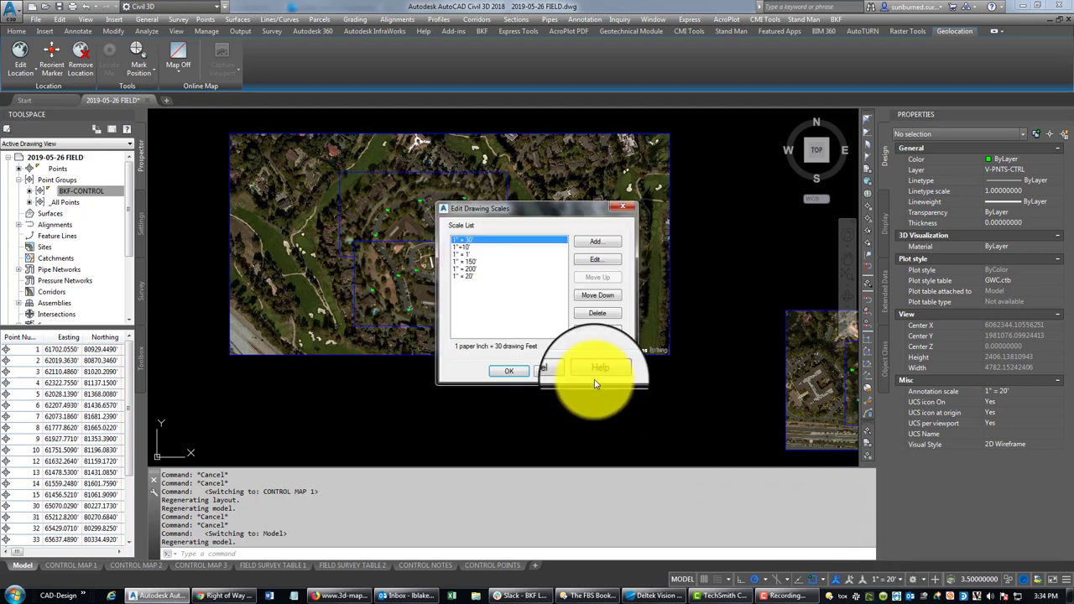
click(468, 256)
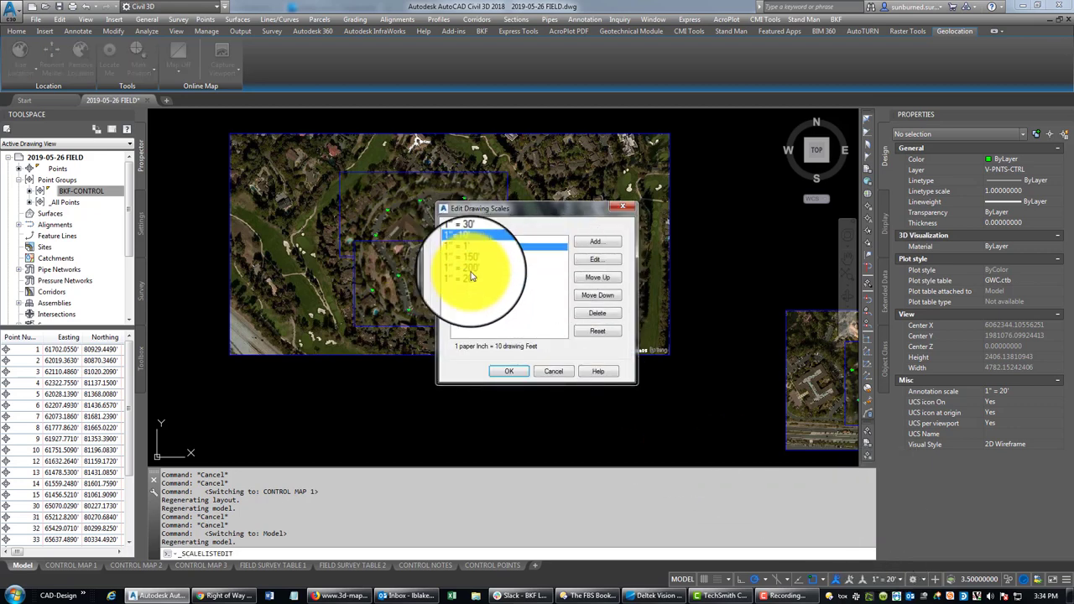
click(598, 313)
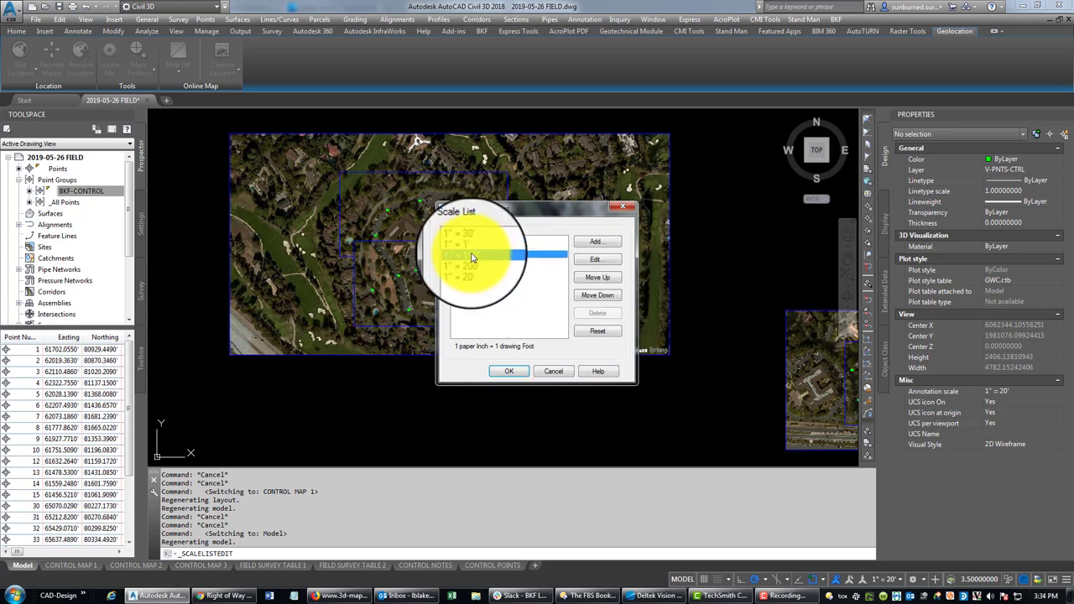
click(598, 313)
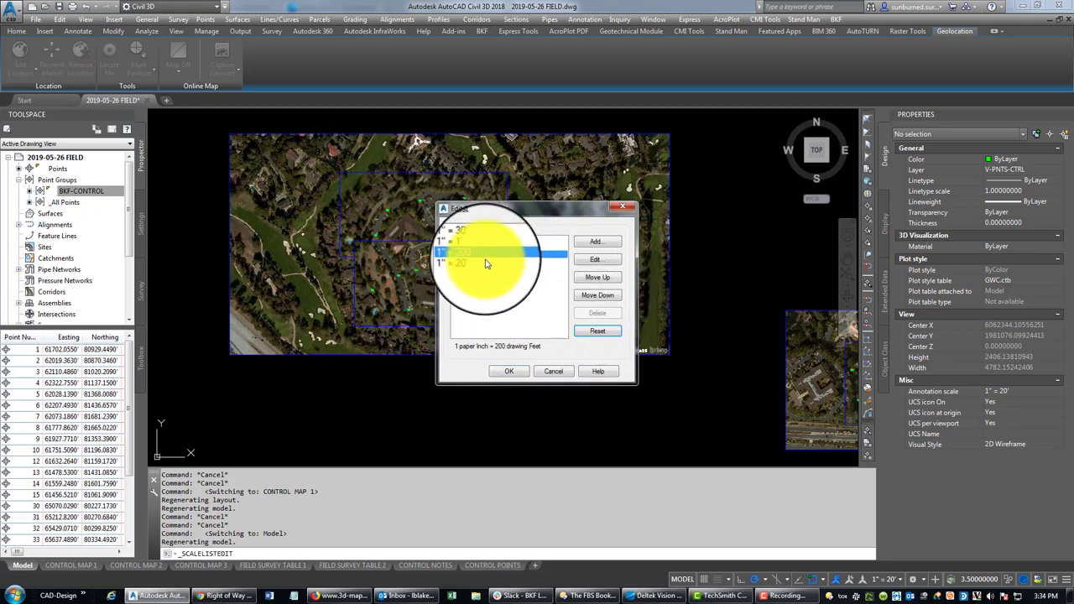
click(485, 262)
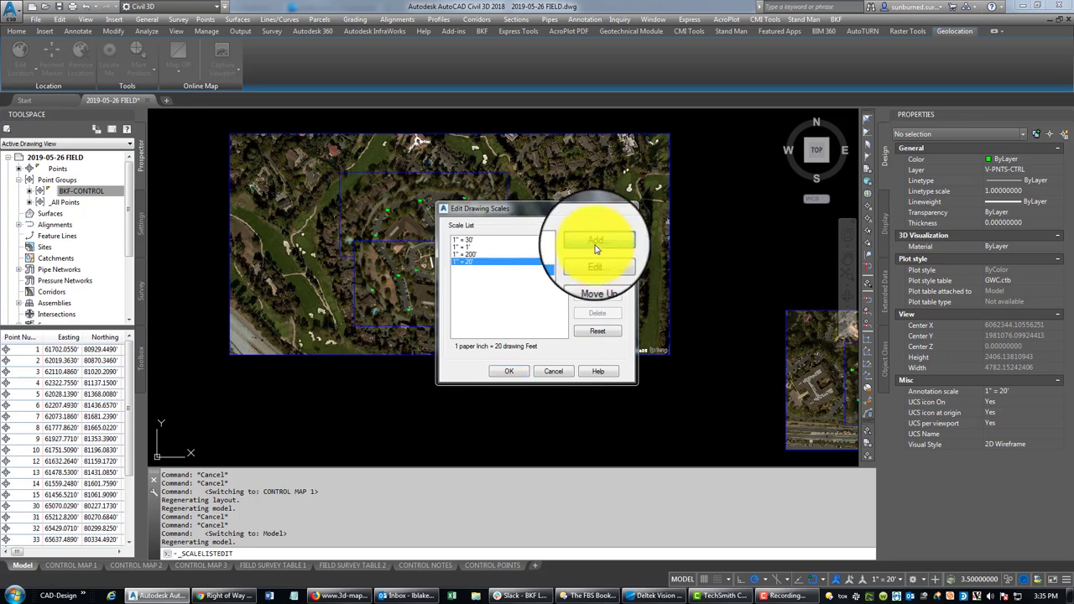
Step: Add a 1" = 100' scale with 1 paper unit to 100 drawing units and make it the current annotation scale
click(595, 242)
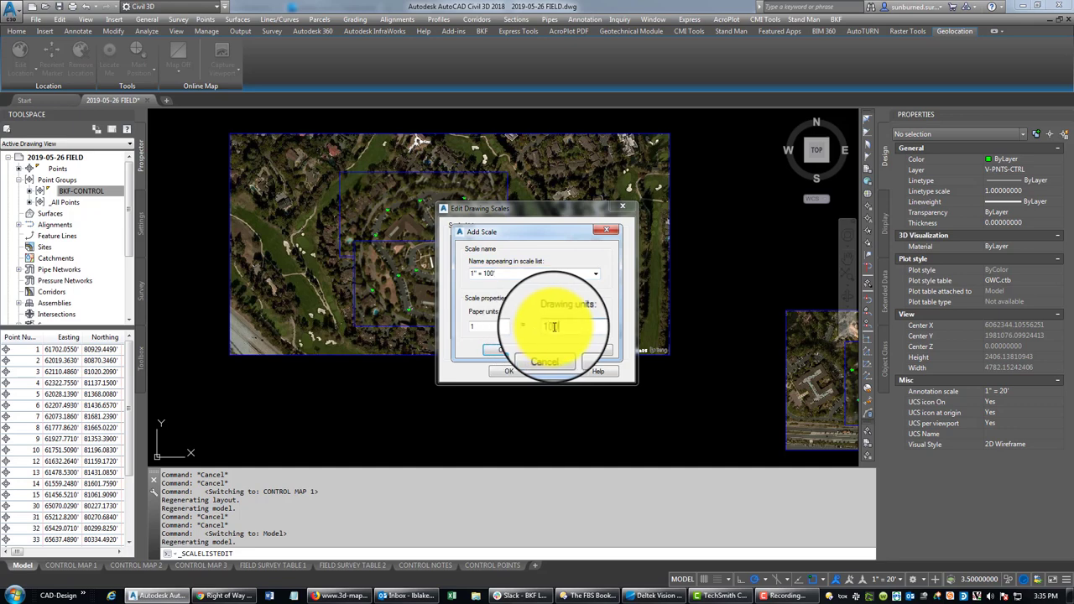
click(507, 371)
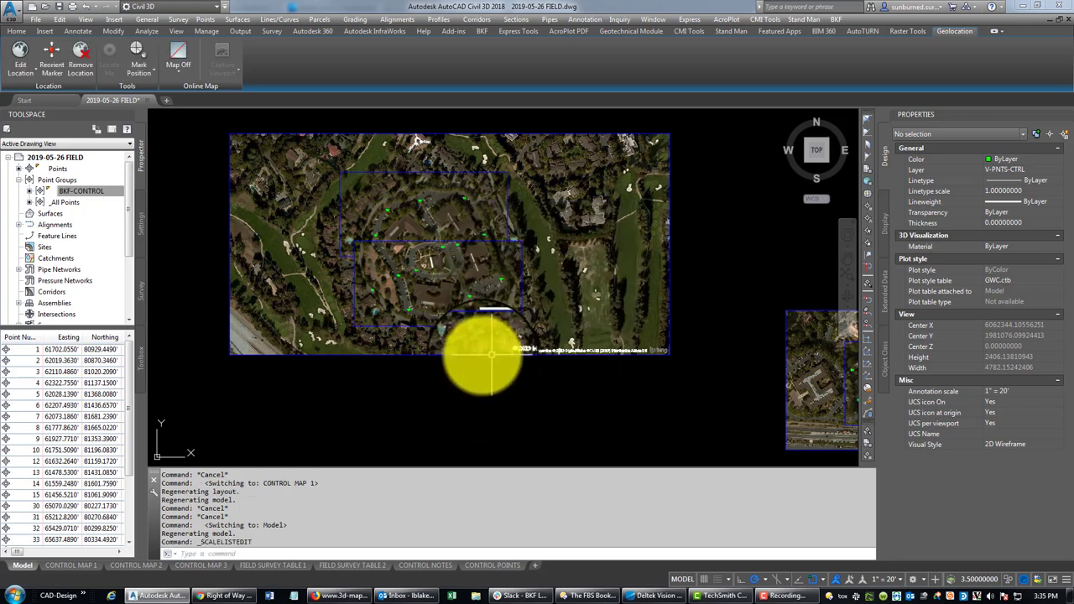
click(901, 583)
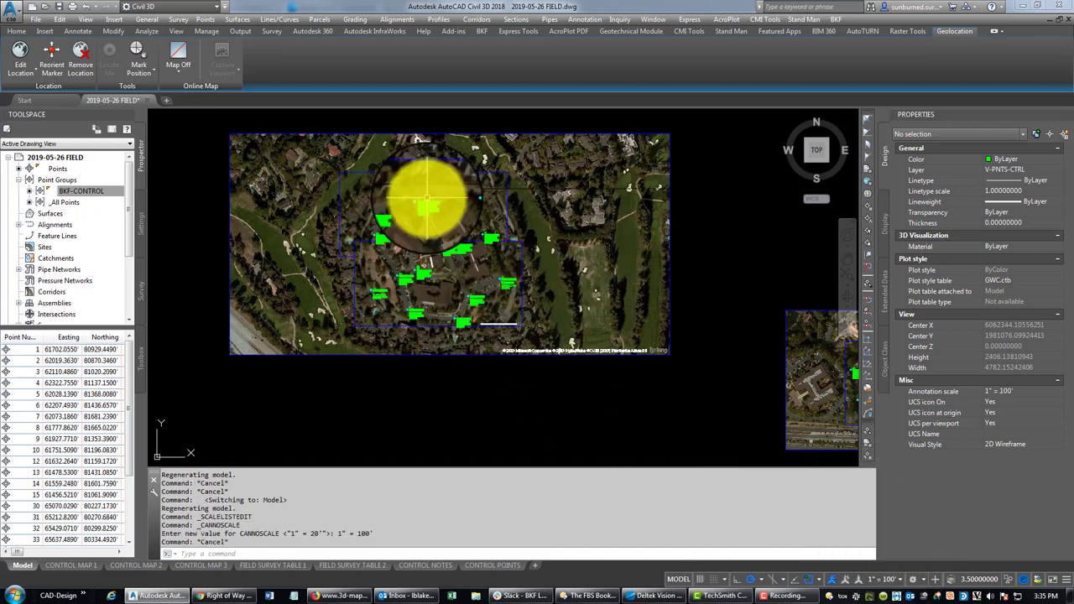
Step: Turn off the image frames by setting IMAGEFRAME to 0
scroll(377, 211, up, 2)
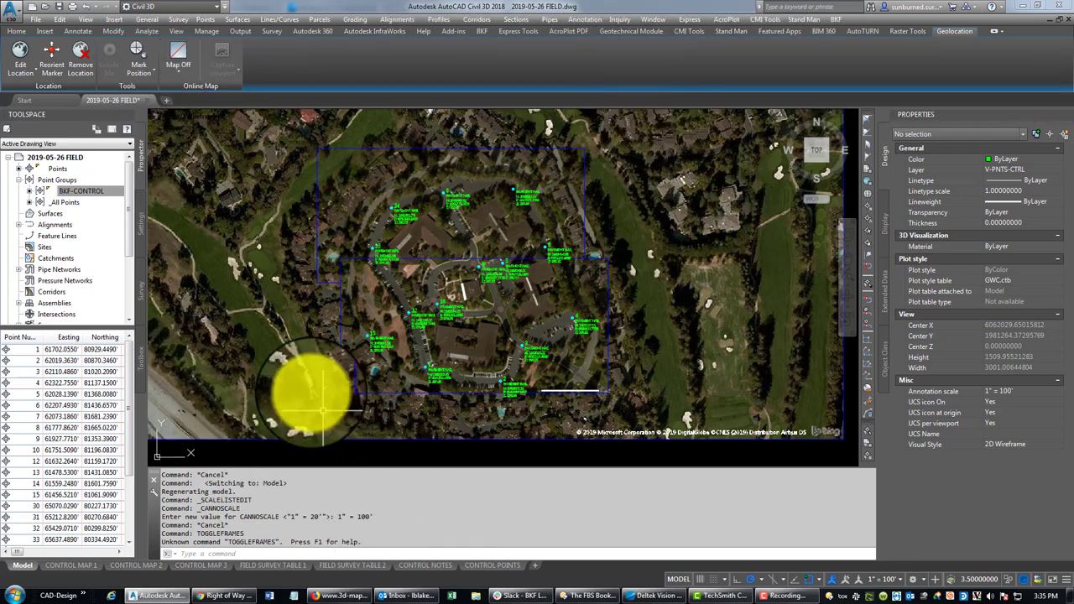
key(Escape)
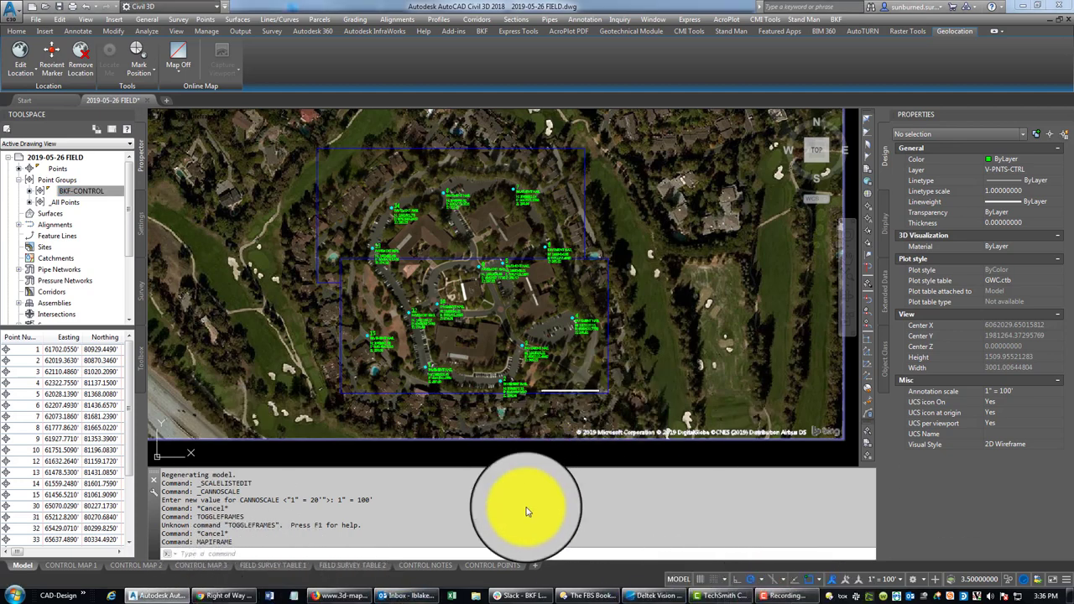
key(BackSpace)
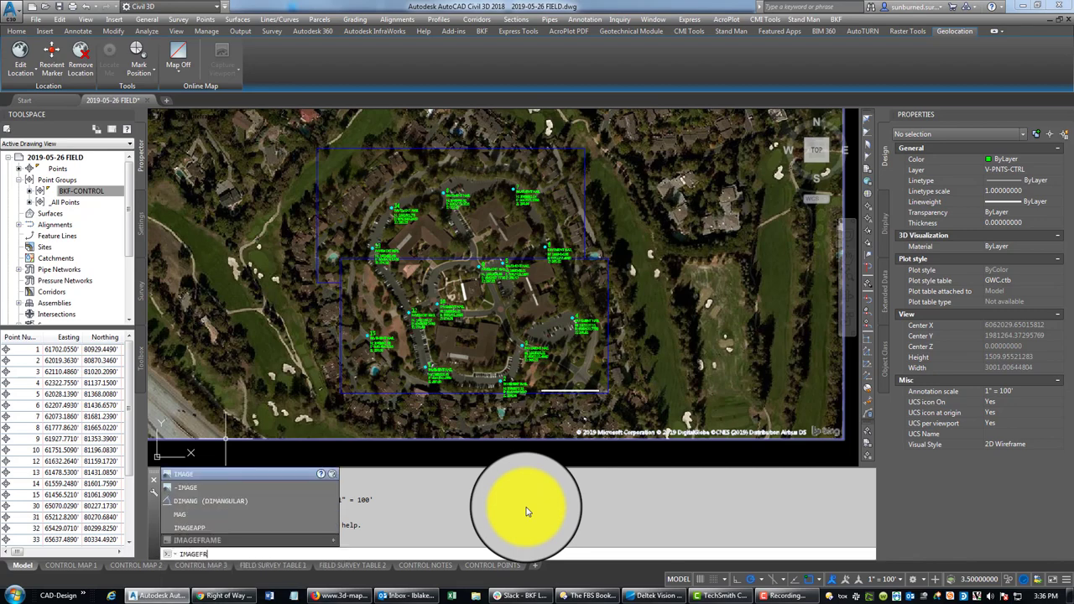
text(E)
key(Return)
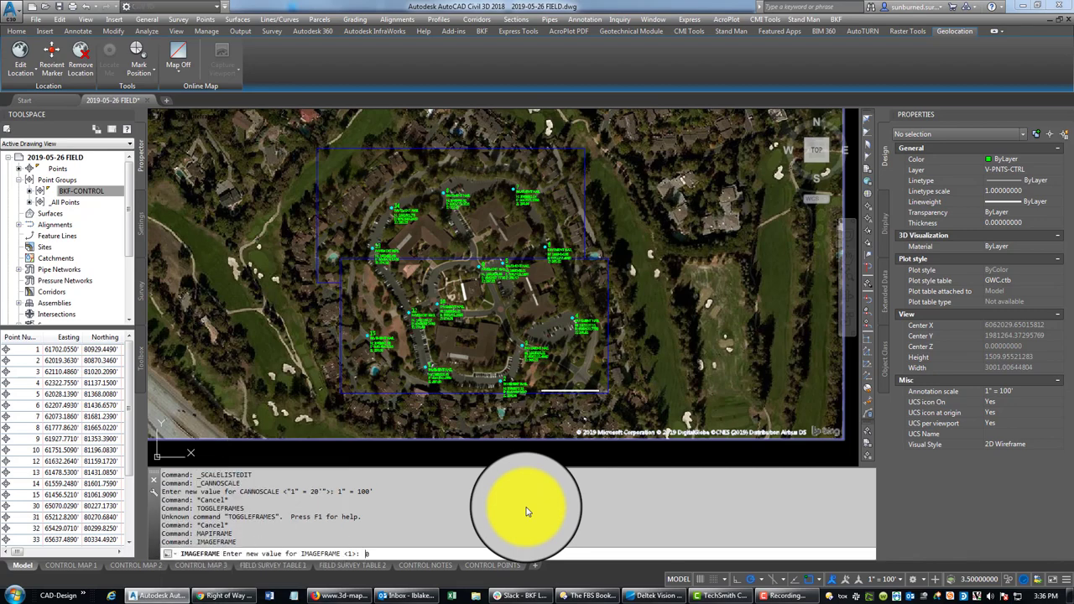
key(Return)
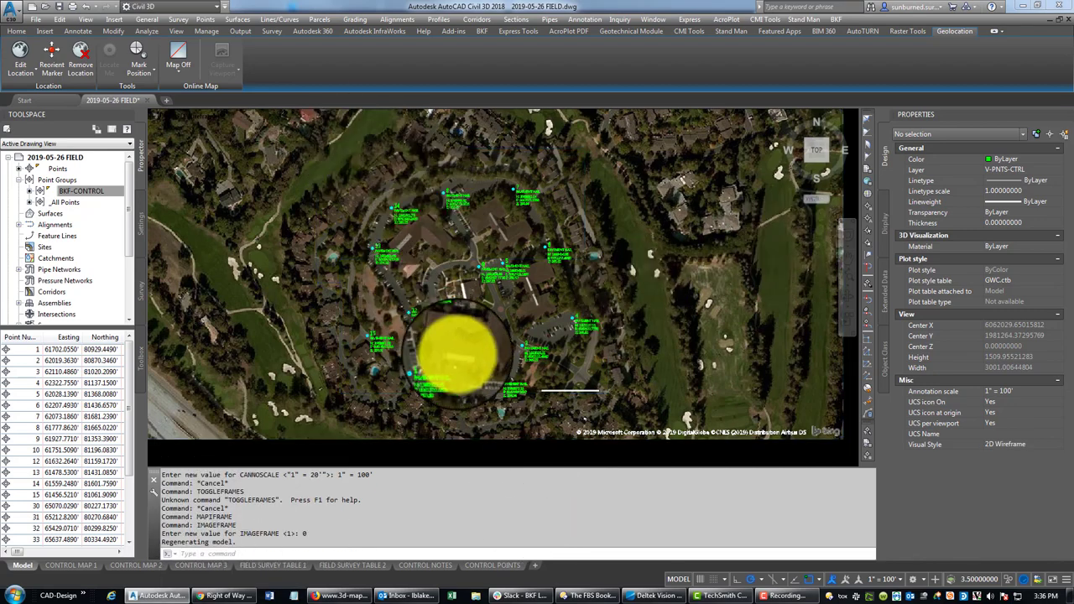
Step: Move the label of control point 9 to the left of its marker, clear of the neighbouring point label
scroll(533, 252, up, 5)
click(528, 243)
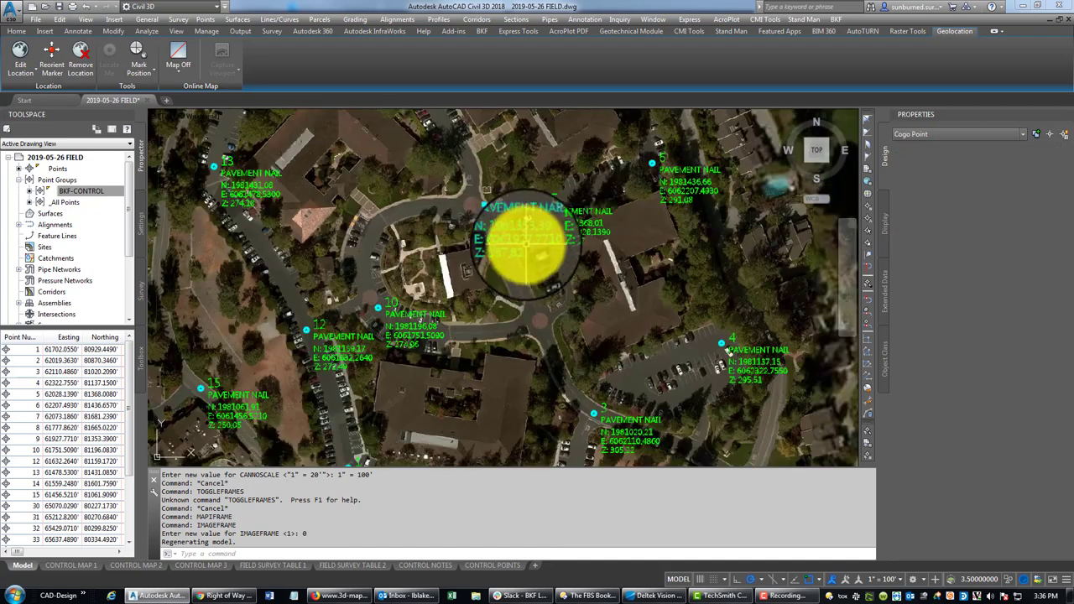
click(481, 203)
key(Escape)
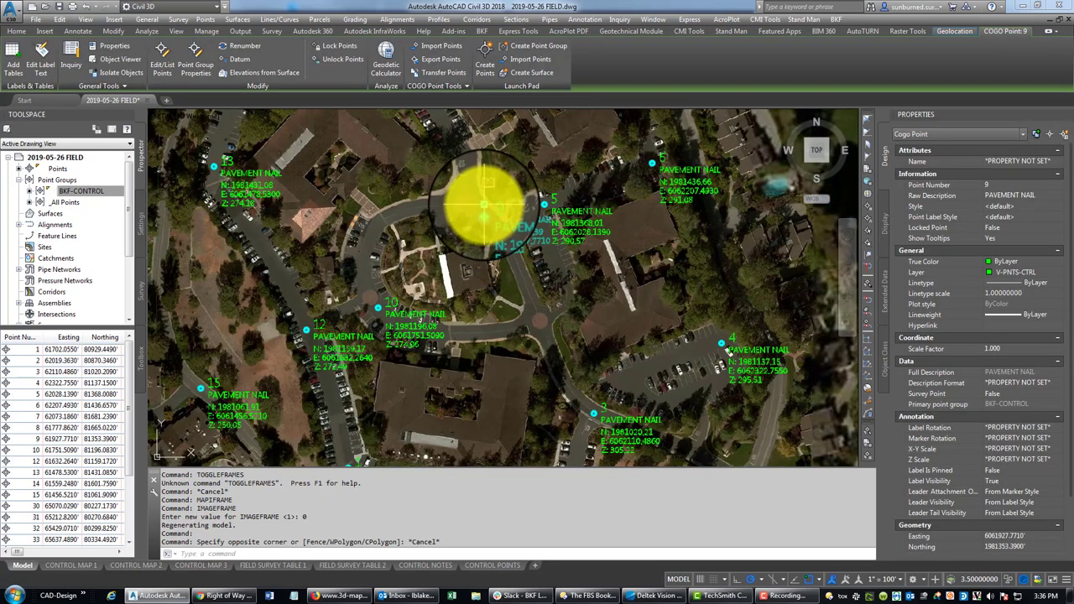
click(485, 204)
click(443, 176)
key(Escape)
Step: Inspect the remaining control point labels over the aerial images in model space
middle_drag(537, 302, 370, 328)
scroll(577, 389, down, 1)
middle_drag(579, 388, 260, 226)
middle_drag(600, 344, 226, 193)
middle_drag(564, 303, 259, 202)
middle_drag(555, 257, 670, 373)
middle_drag(420, 377, 689, 287)
Step: Check the CONTROL MAP 1, CONTROL MAP 2 and CONTROL MAP 3 layouts and save the drawing
click(72, 565)
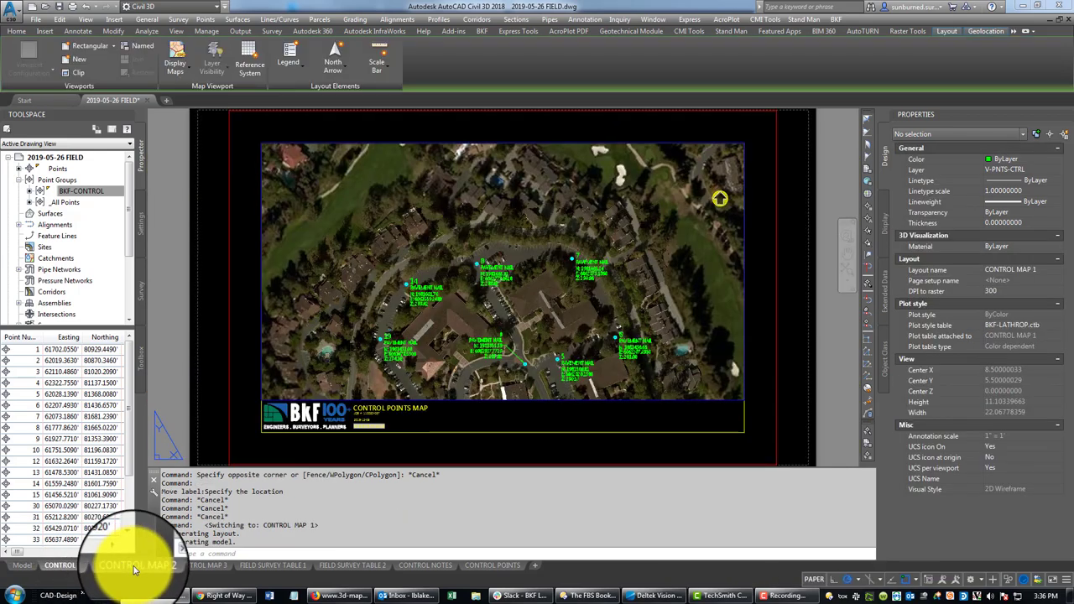
click(134, 568)
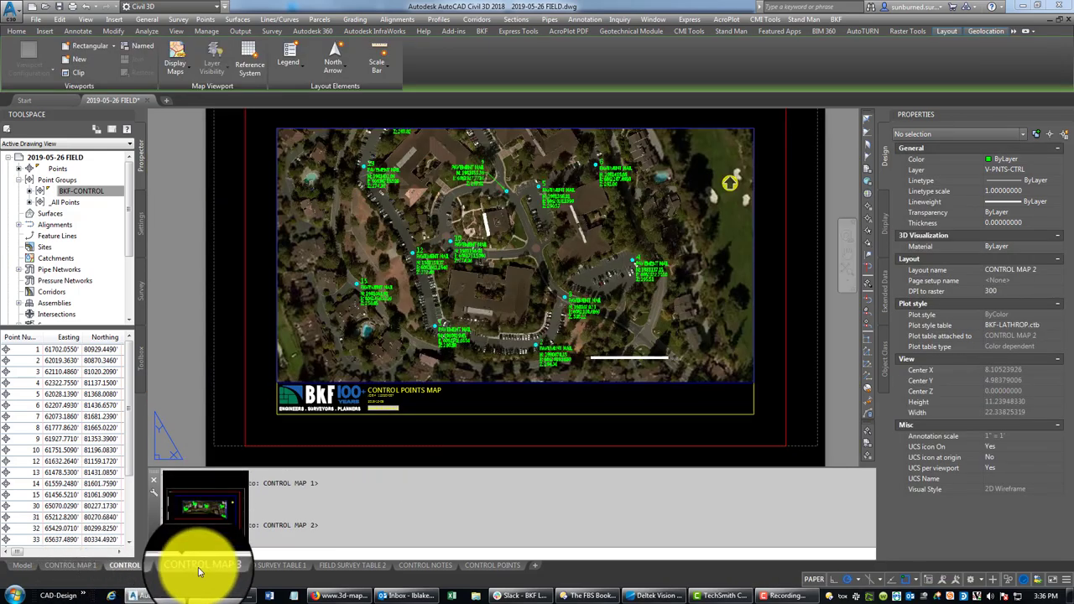
click(200, 564)
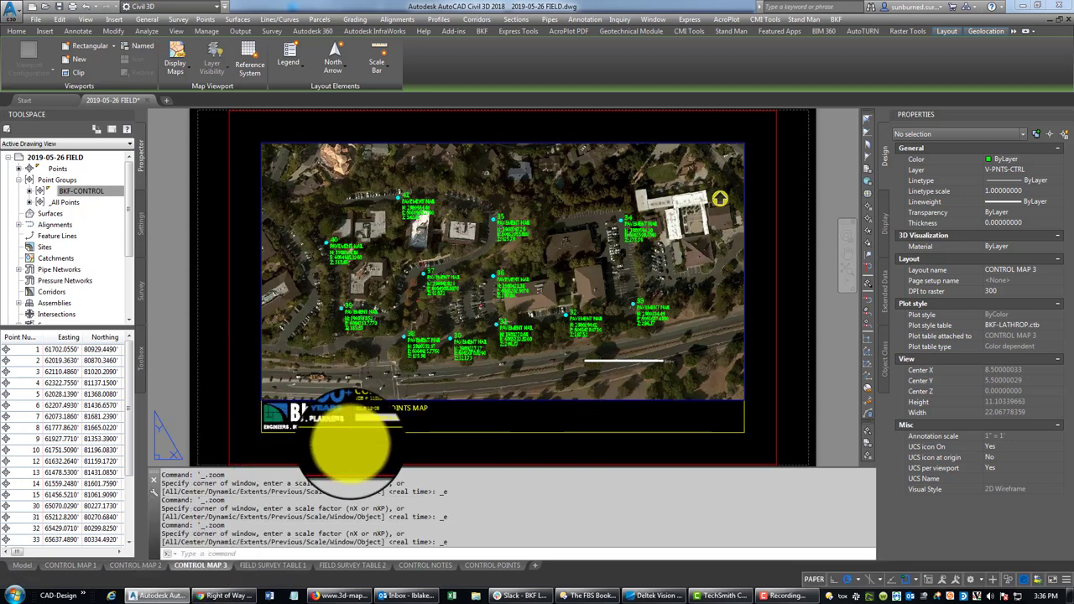
click(126, 566)
click(60, 566)
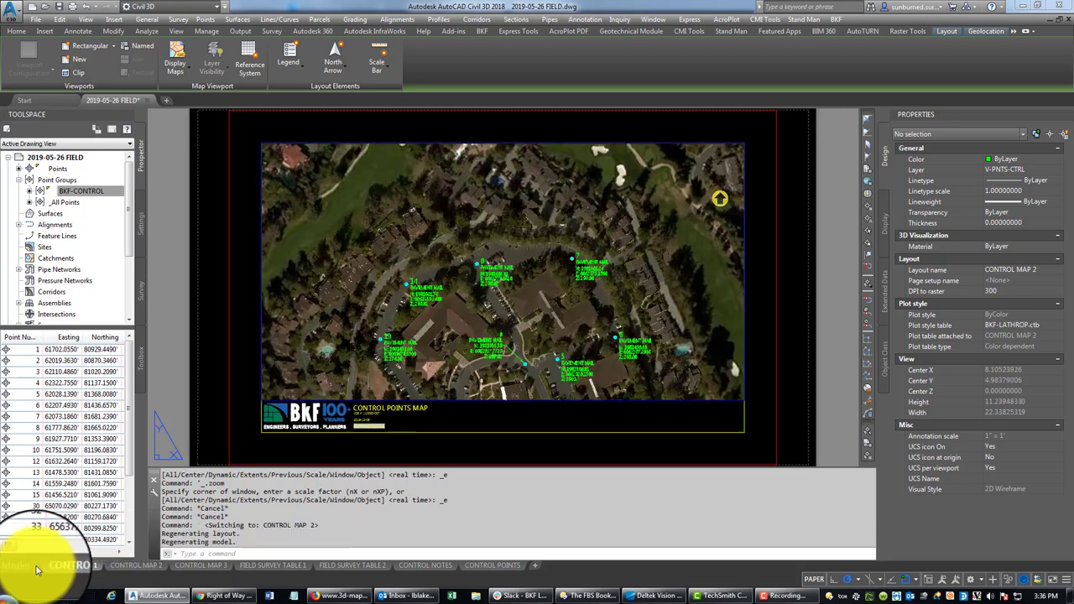
click(59, 7)
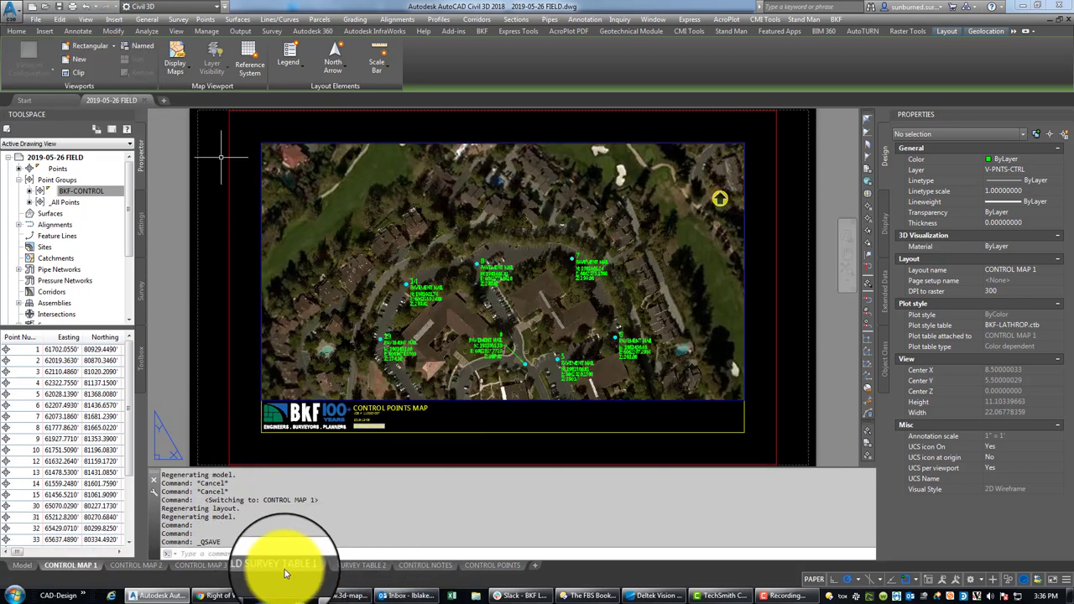
Step: Return to model space, locate the overlapping control point tables and regenerate the whole drawing
mouse_move(285, 575)
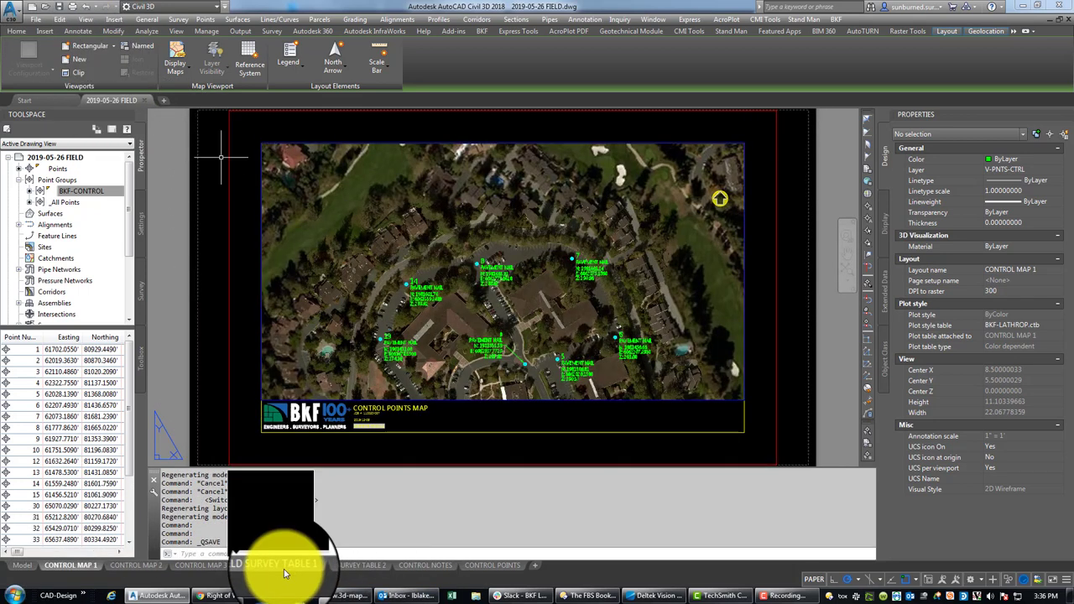
click(22, 570)
scroll(487, 315, down, 3)
middle_drag(606, 351, 334, 345)
middle_drag(672, 370, 546, 332)
scroll(532, 333, up, 6)
middle_drag(448, 341, 451, 378)
text(RE)
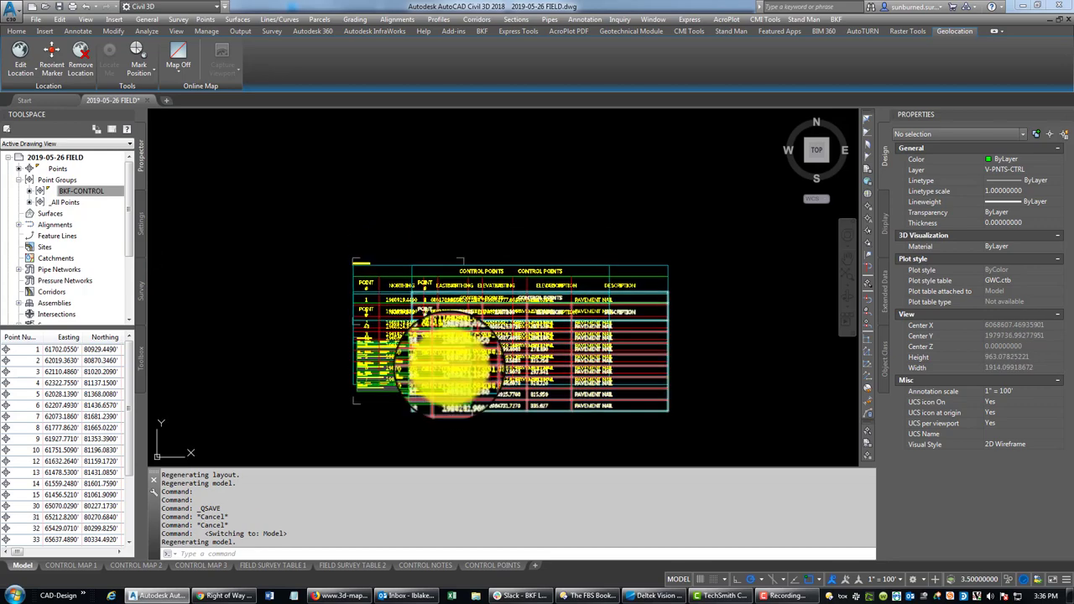
text(A)
key(Return)
Step: Regenerate the drawing again at the control point tables and set the current annotation scale to 1" = 20'
scroll(413, 282, up, 4)
middle_drag(396, 324, 418, 236)
text(RE)
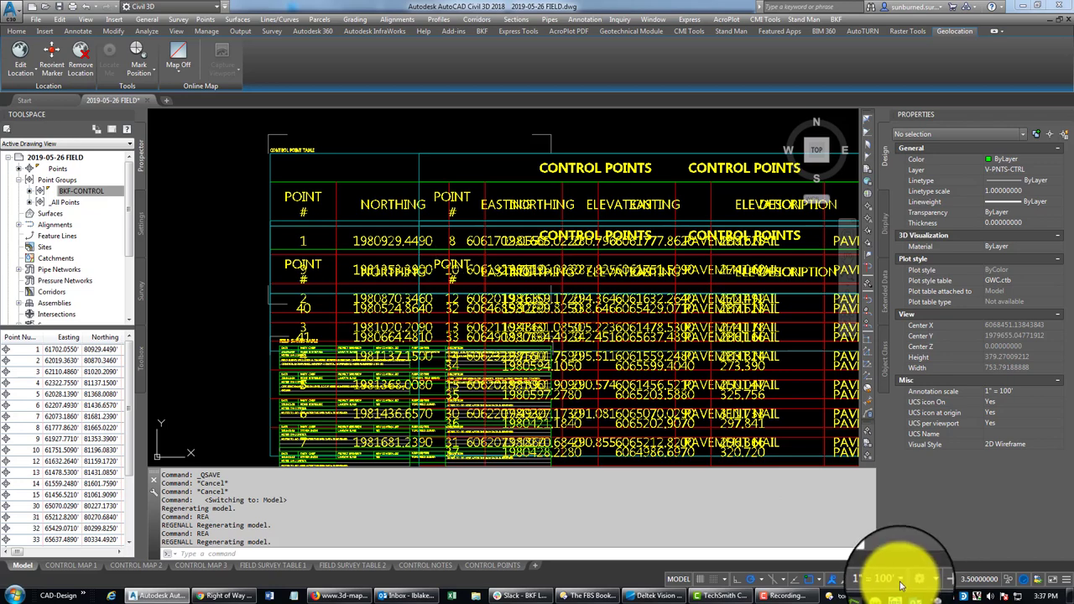
click(899, 581)
click(873, 508)
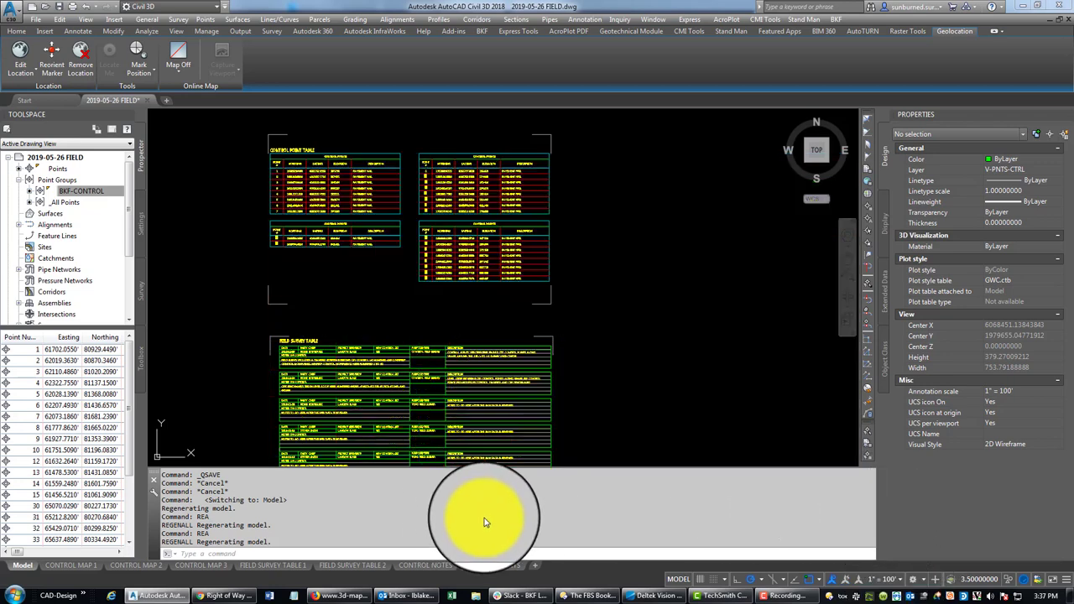
Step: Examine the point numbers, northings, eastings, elevations and descriptions in the four control point tables
middle_drag(378, 296, 482, 335)
scroll(512, 248, up, 2)
middle_drag(591, 292, 512, 302)
scroll(493, 283, up, 3)
scroll(469, 286, down, 3)
scroll(330, 285, up, 2)
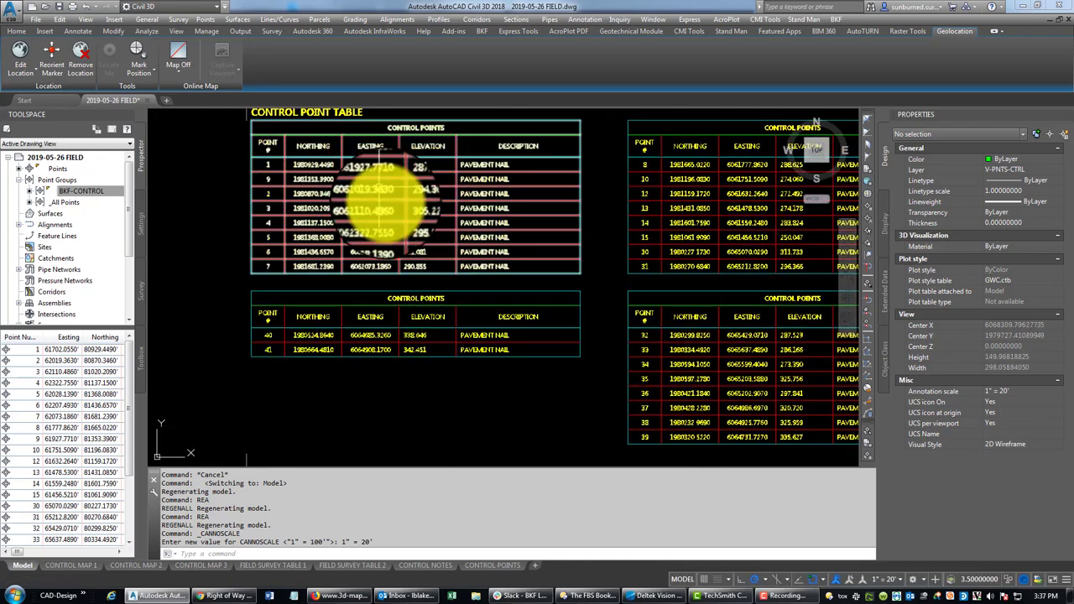
scroll(509, 304, down, 2)
scroll(546, 232, up, 5)
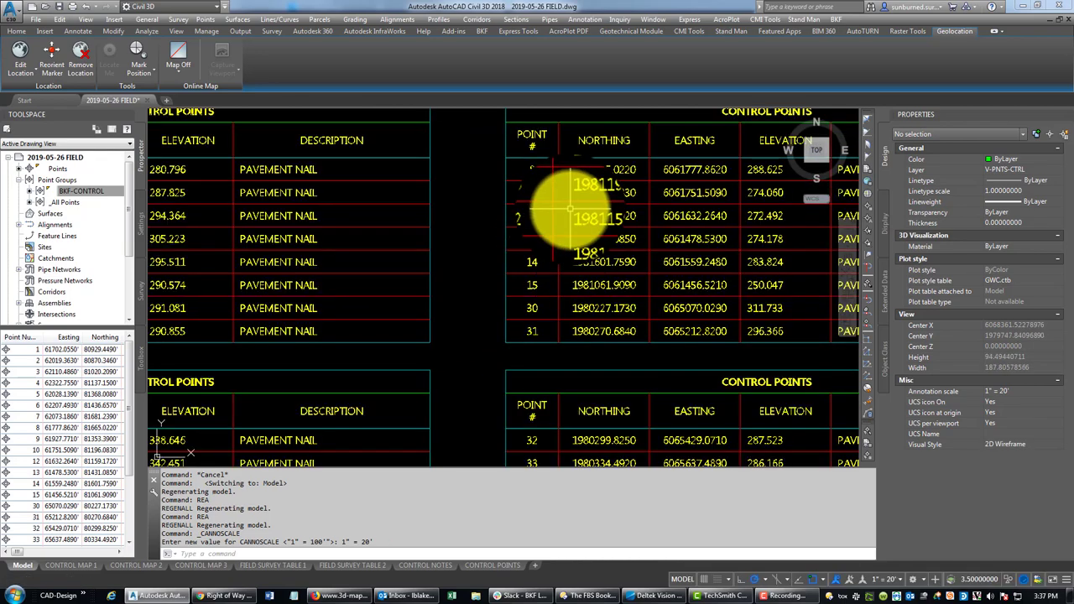
scroll(621, 202, down, 3)
scroll(575, 383, down, 4)
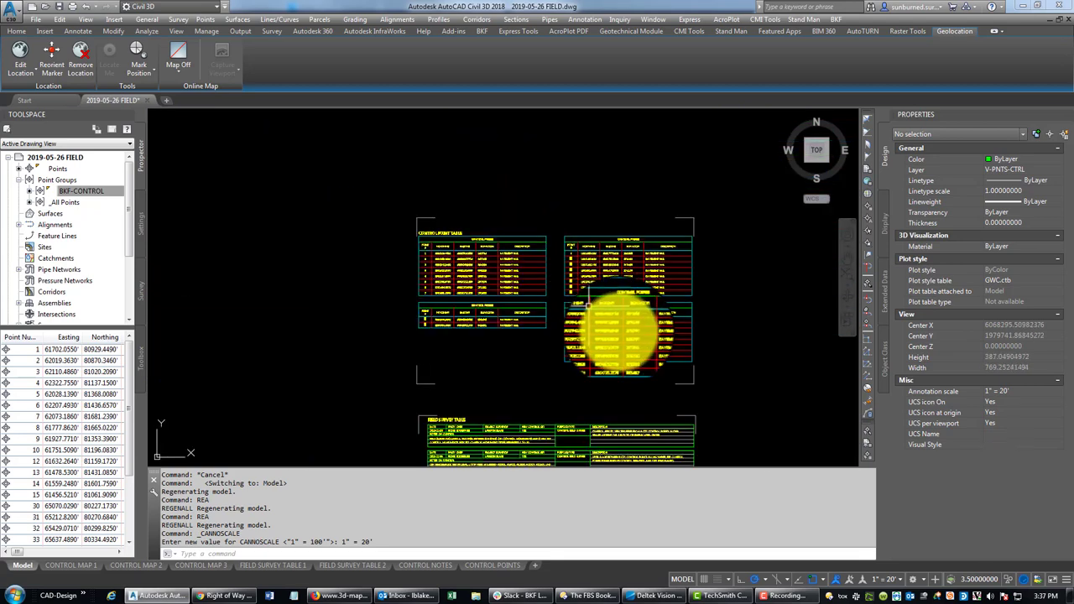
scroll(663, 335, up, 4)
scroll(663, 336, down, 2)
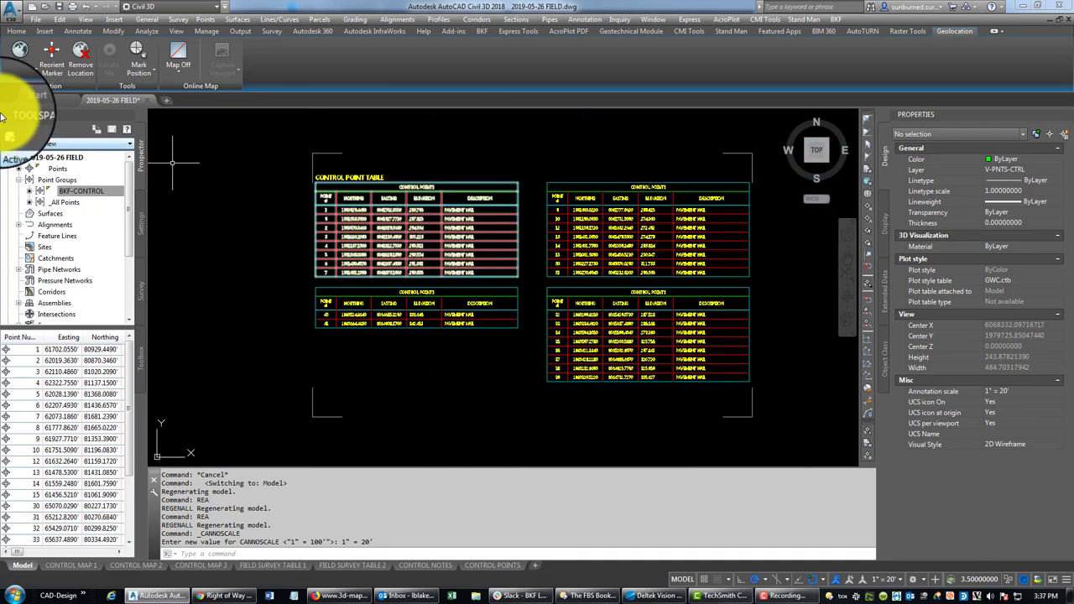
Step: Look over the available options for adding tables, including Add Point Table, and view the field survey table below
click(70, 34)
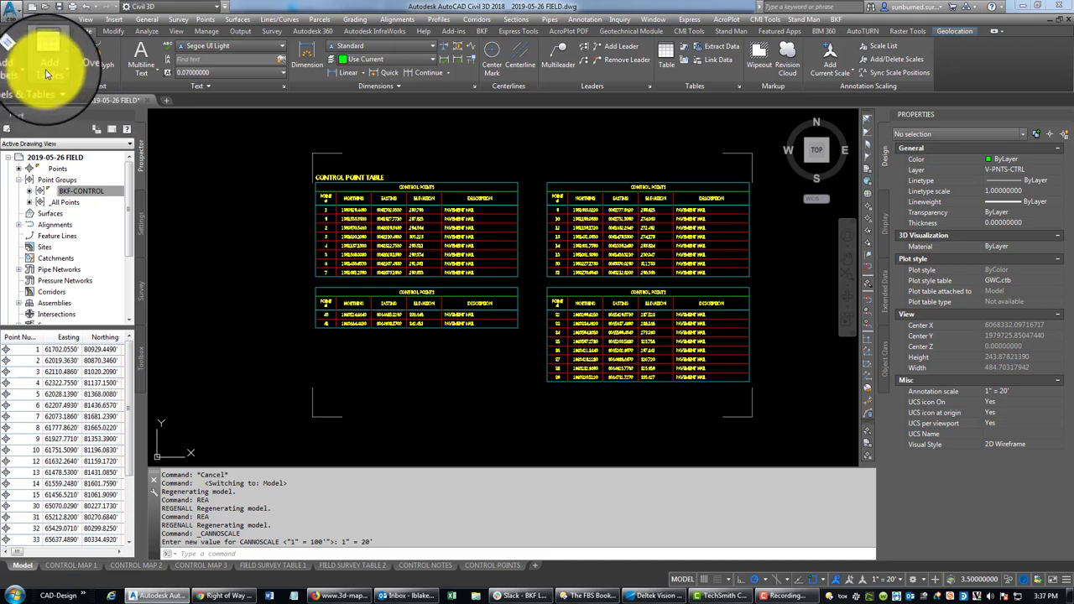
click(50, 71)
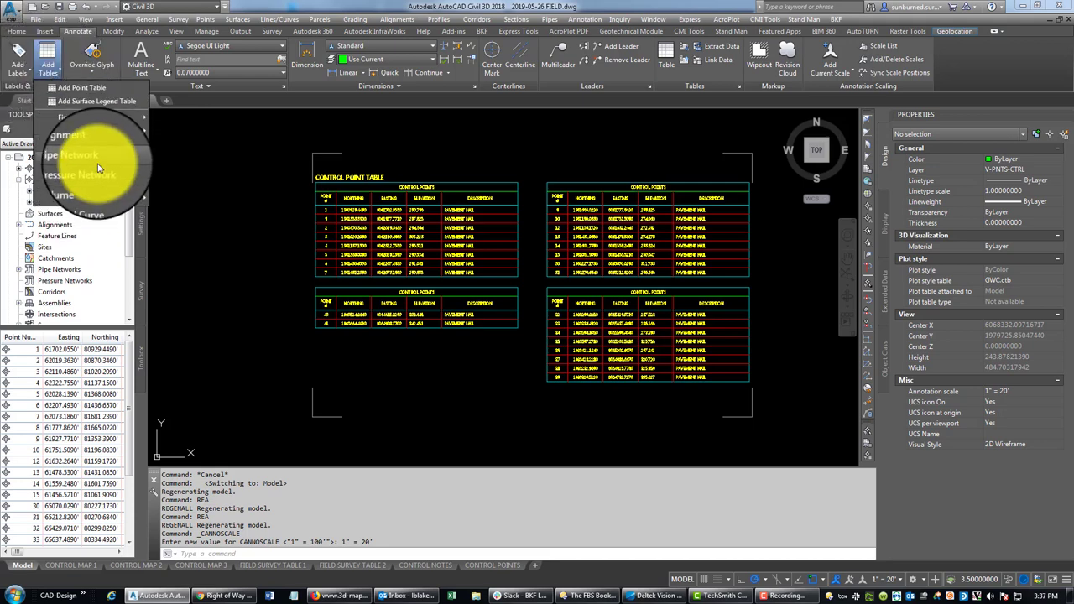
click(52, 74)
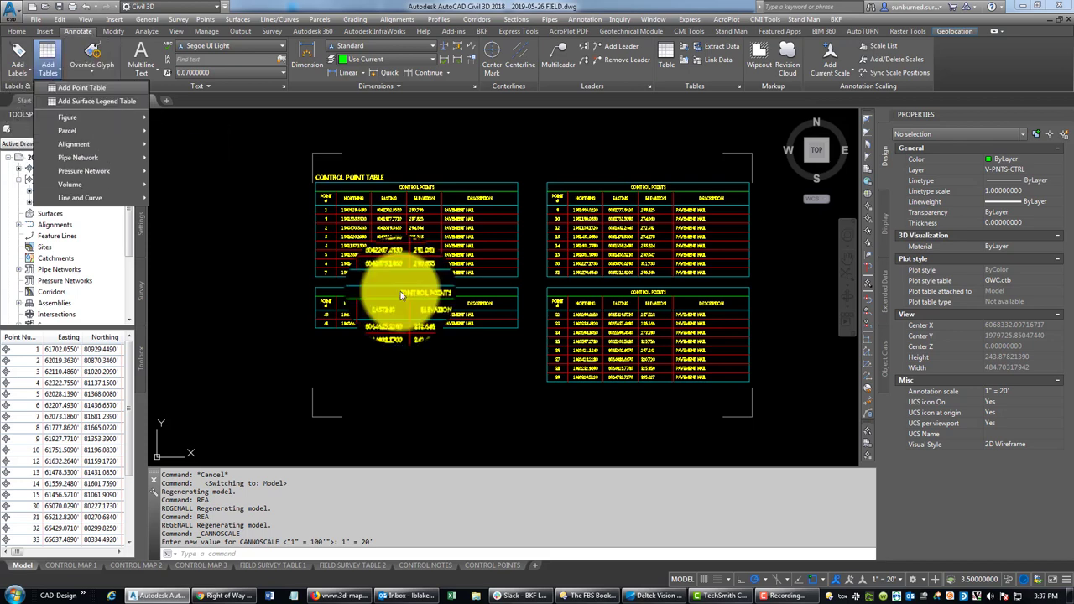
click(431, 324)
middle_drag(485, 393, 475, 362)
middle_drag(490, 429, 456, 259)
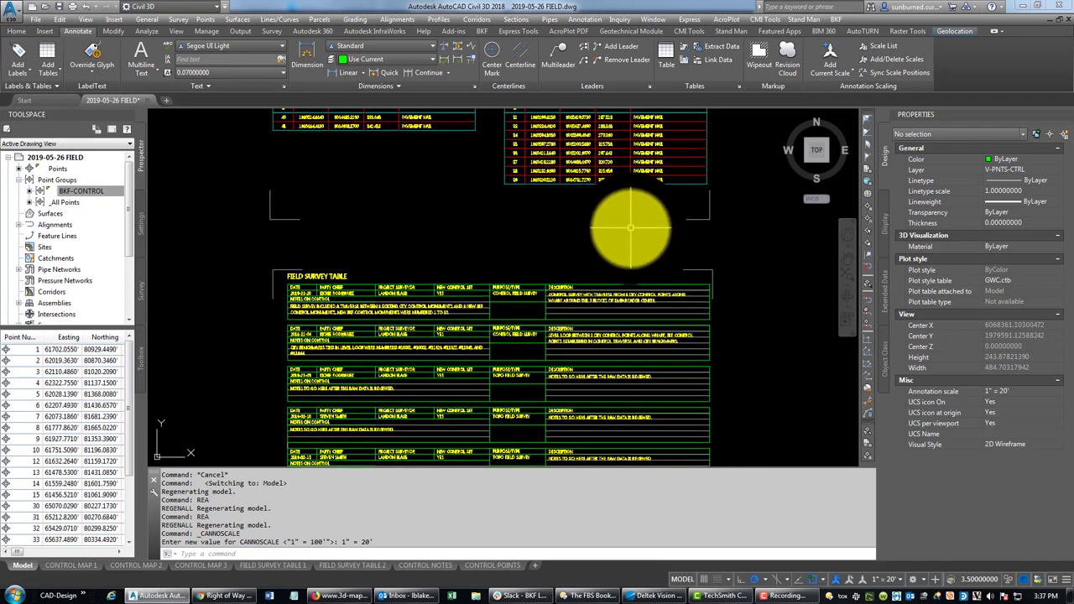
Step: Activate the viewport on the CONTROL POINTS layout and bring the control point table frame into its view
click(502, 565)
double_click(537, 254)
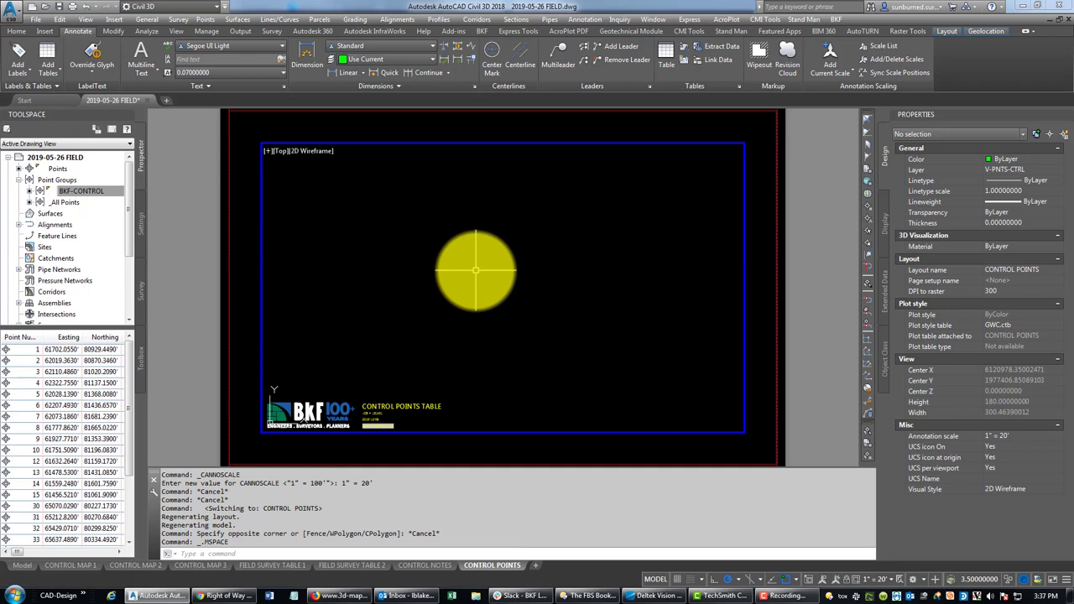
text(Z)
key(Return)
text(E)
key(Return)
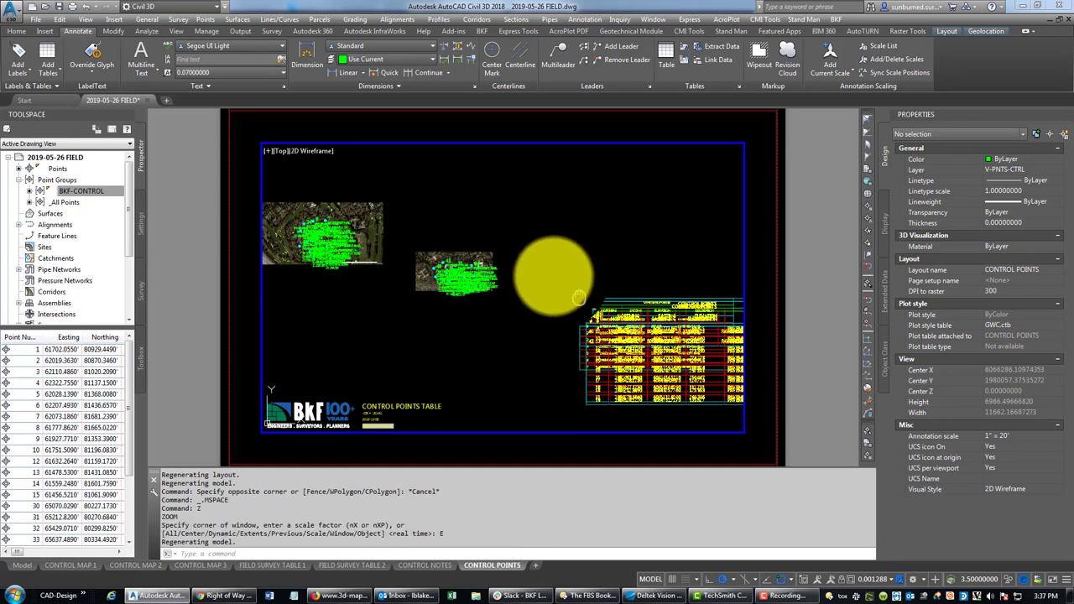
scroll(524, 262, up, 12)
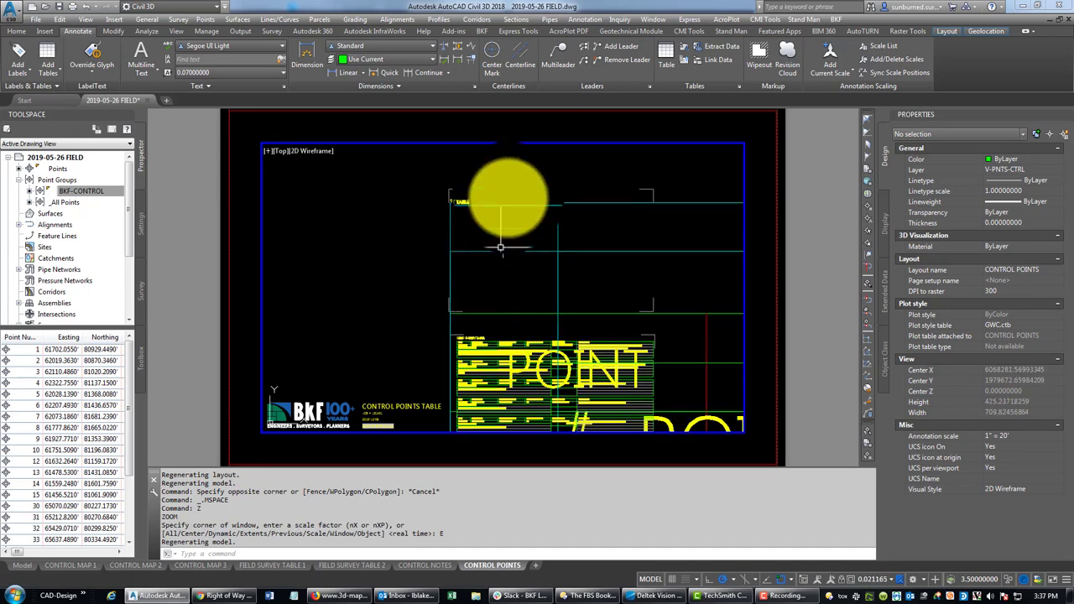
scroll(463, 193, down, 5)
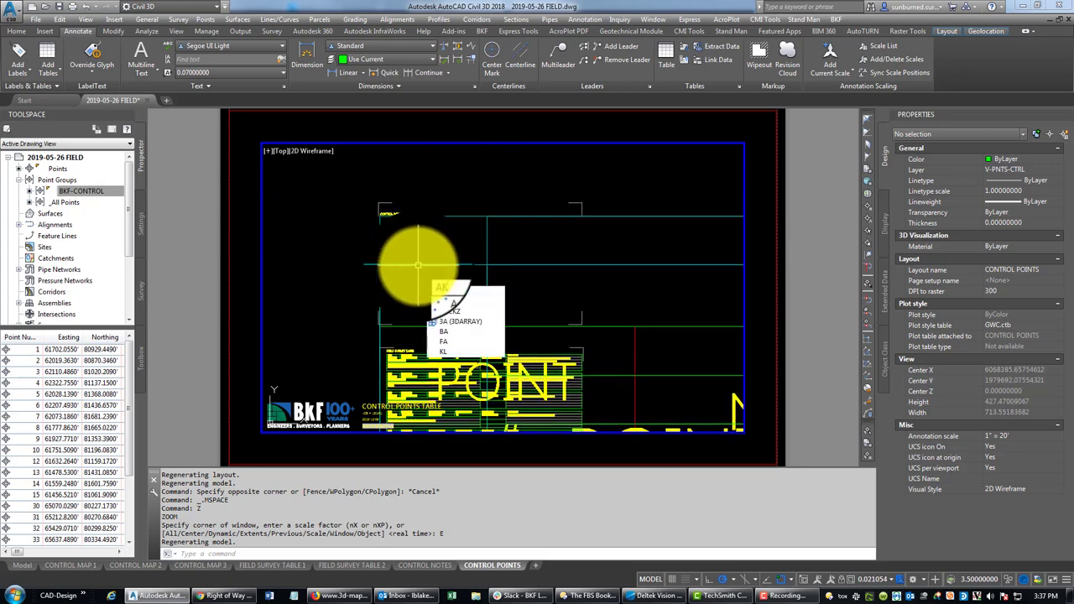
Step: Use ALIGNSPACE to match the table frame's upper-left and lower-left corners to the viewport's corresponding left corners
text(LIGNS)
key(Return)
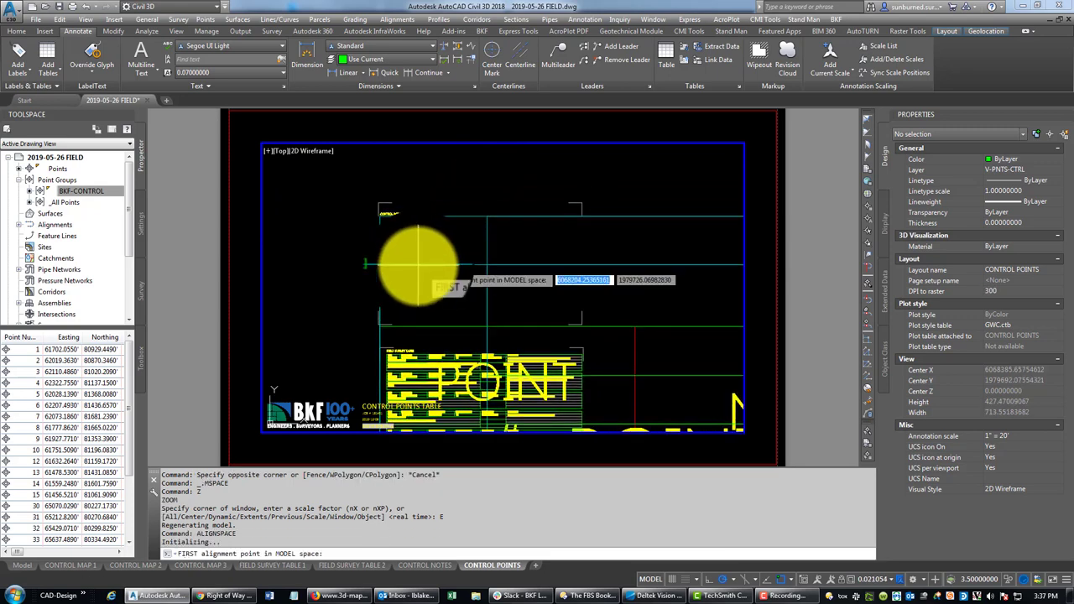
click(380, 206)
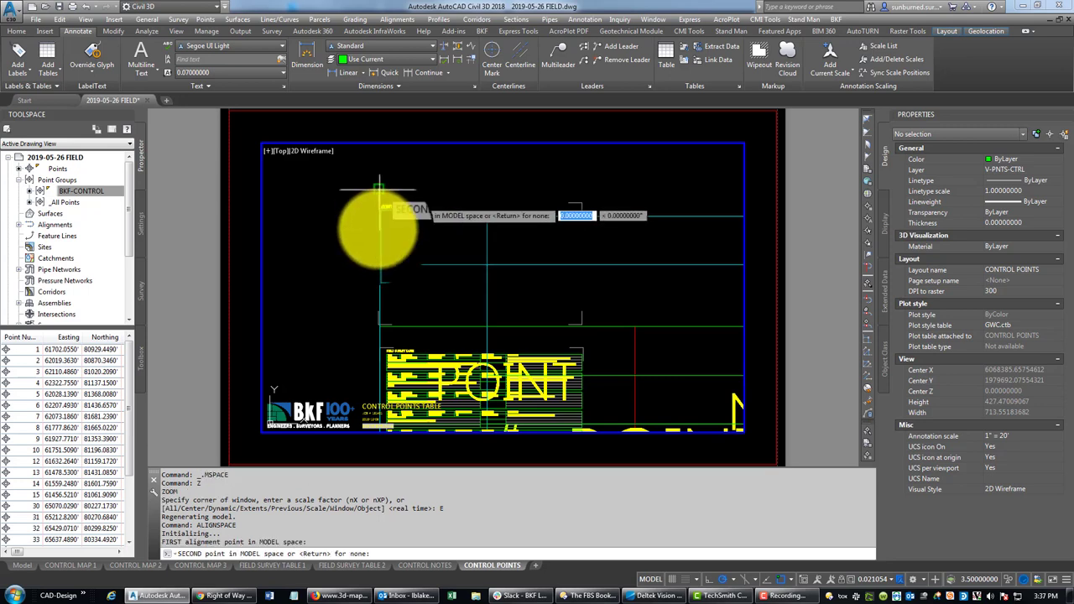
click(381, 346)
click(262, 145)
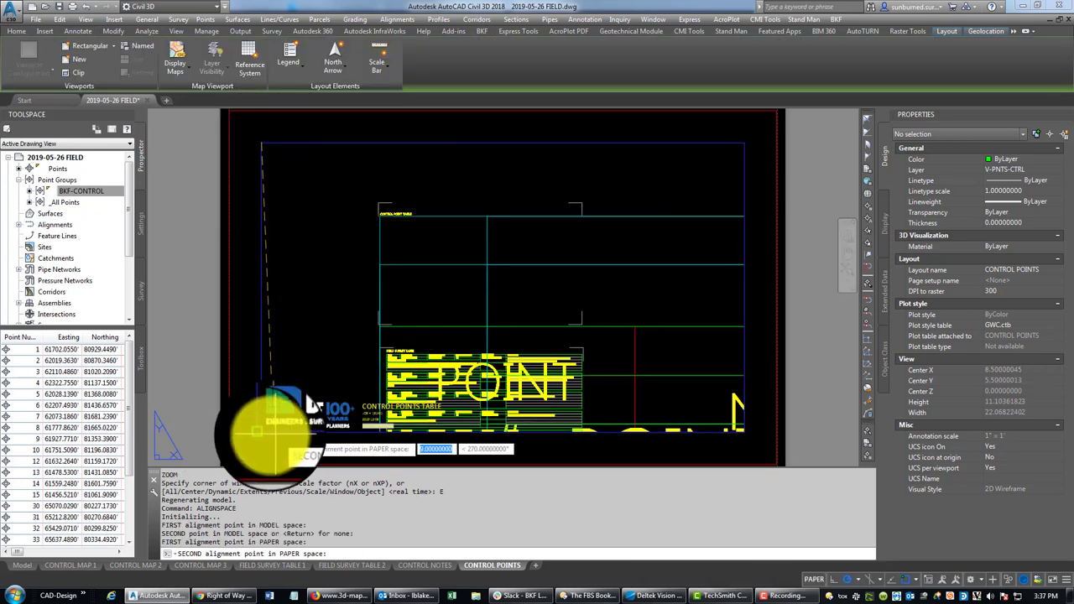
click(263, 436)
key(Return)
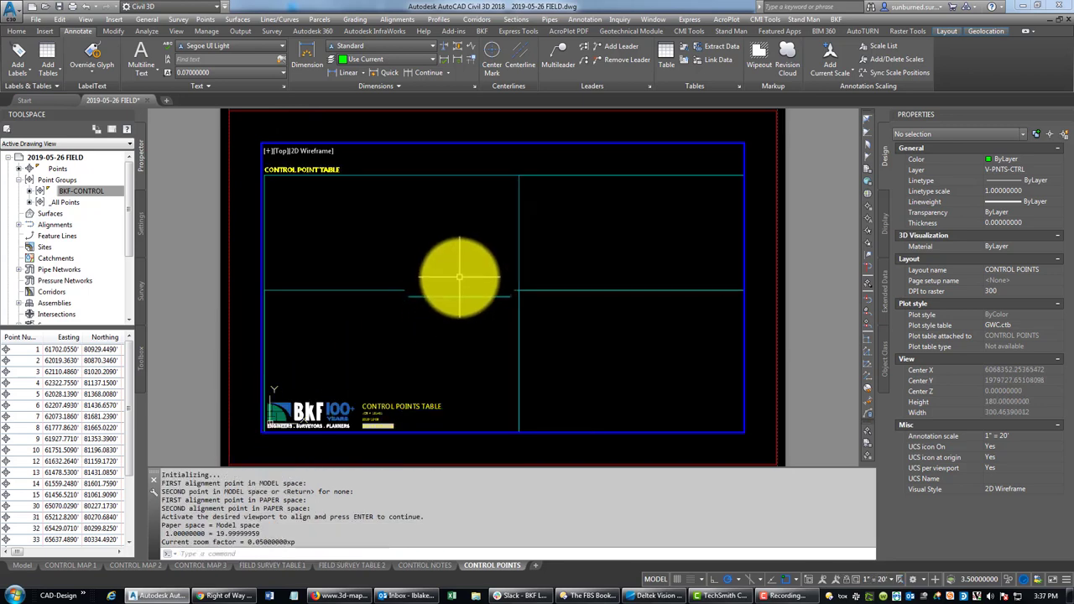
Step: Regenerate all viewports to refresh the control point tables and return to paper space
text(rea)
key(Return)
double_click(245, 216)
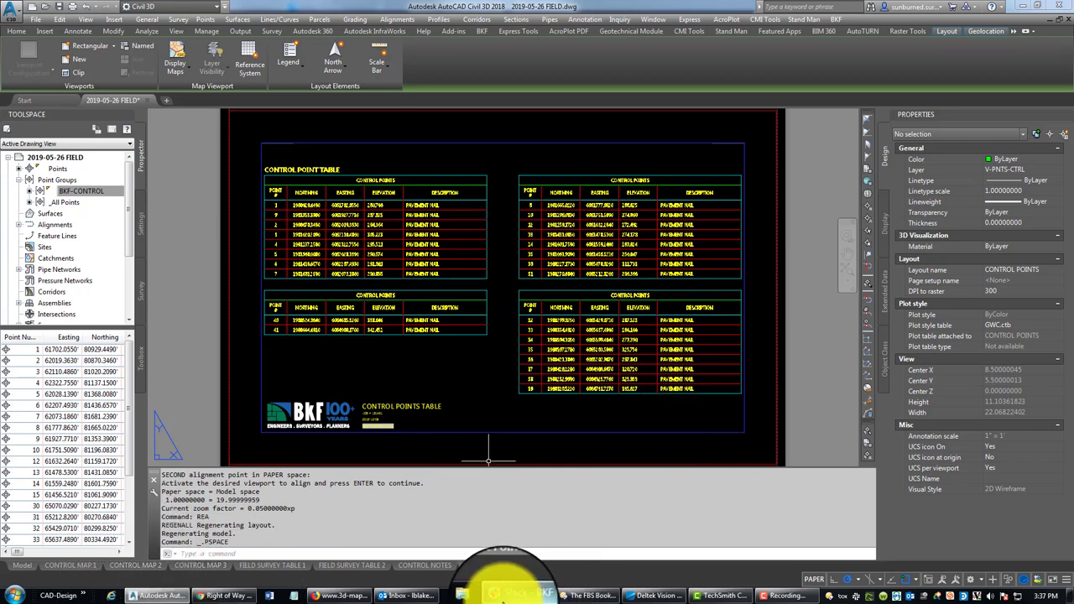
Step: Review the FIELD SURVEY TABLE 1 and CONTROL NOTES layouts
click(274, 568)
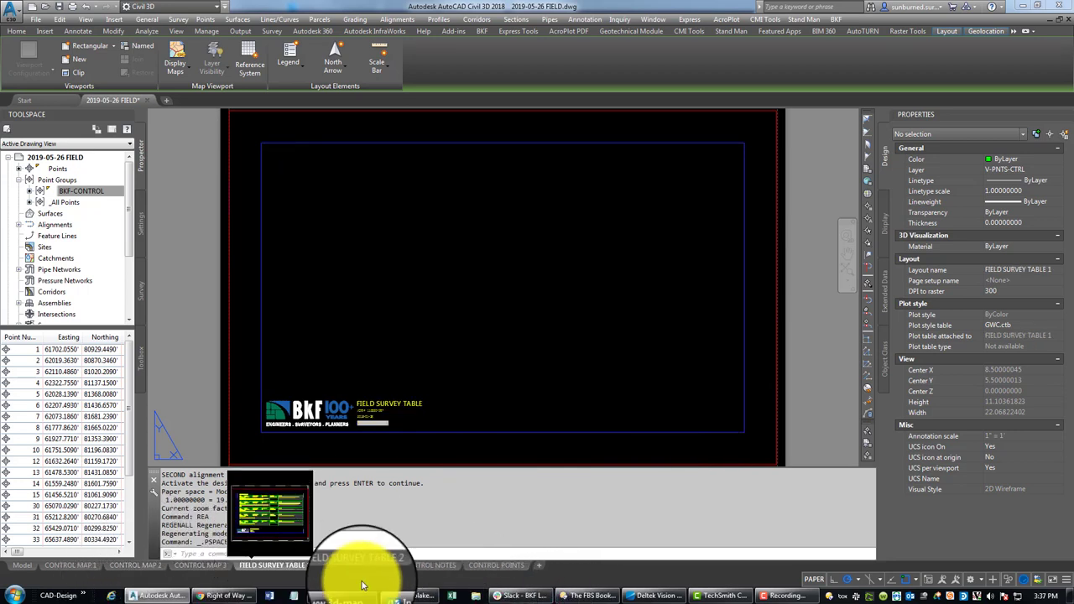
click(429, 565)
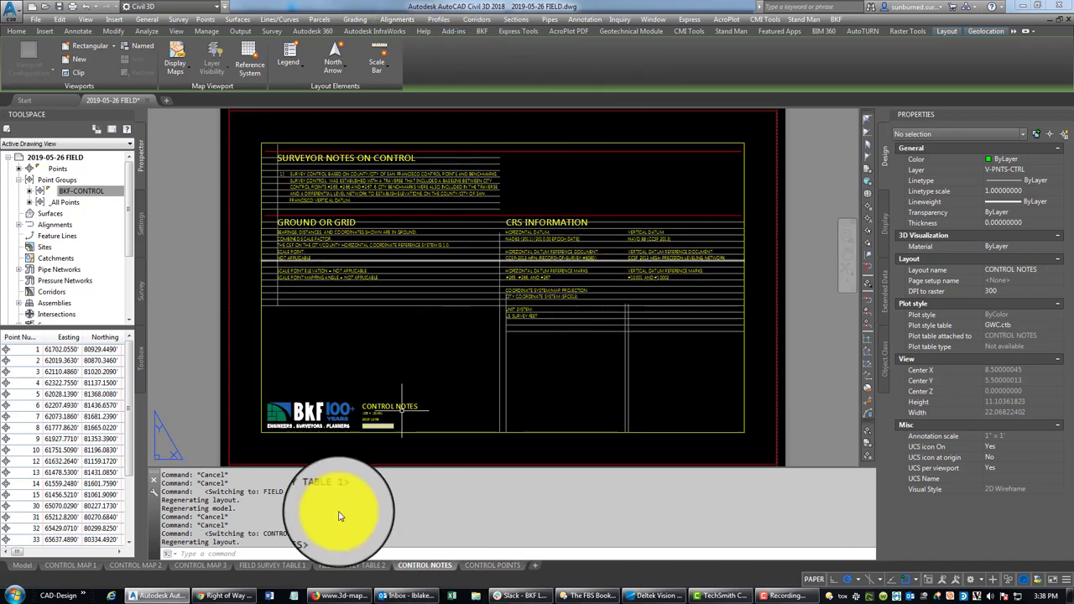
Step: Examine the FIELD SURVEY TABLE 1 layout and the entries of the field survey table in model space
click(275, 566)
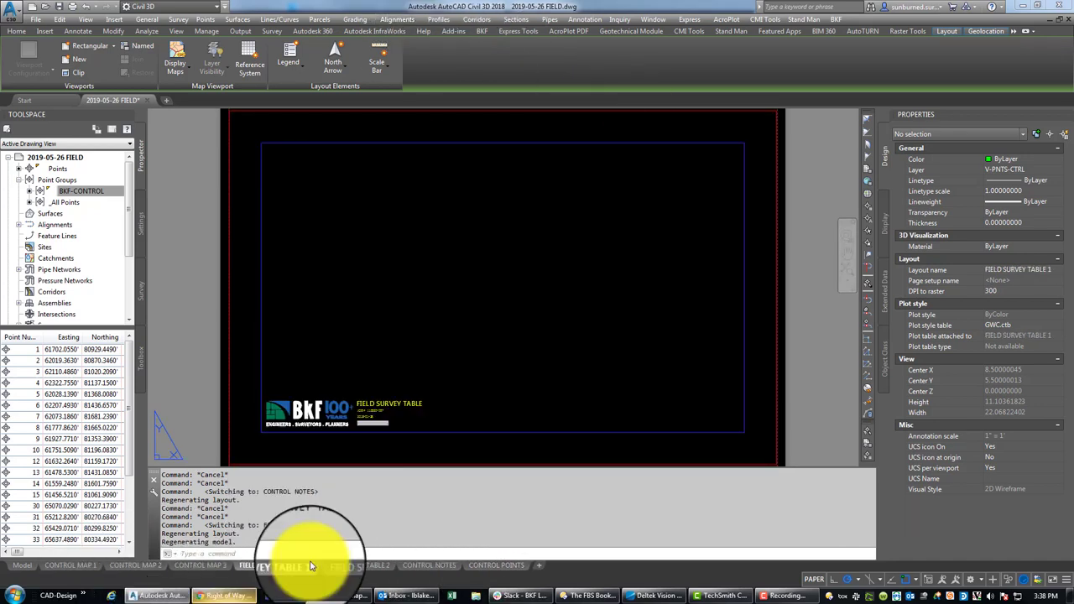
click(40, 550)
click(25, 566)
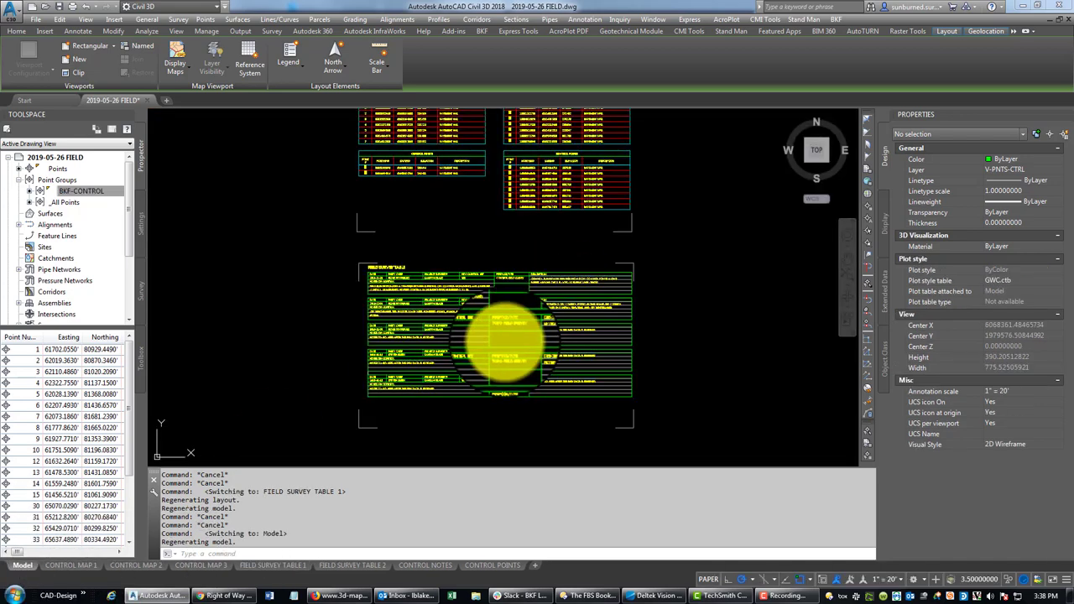
key(Escape)
scroll(491, 283, up, 4)
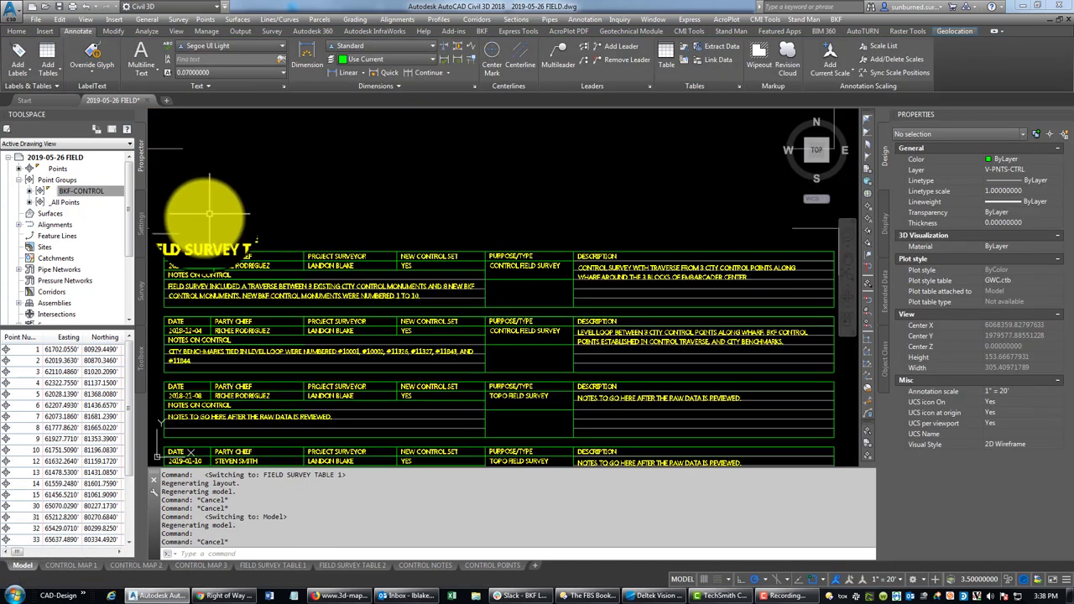
middle_drag(219, 312, 241, 208)
scroll(244, 206, down, 2)
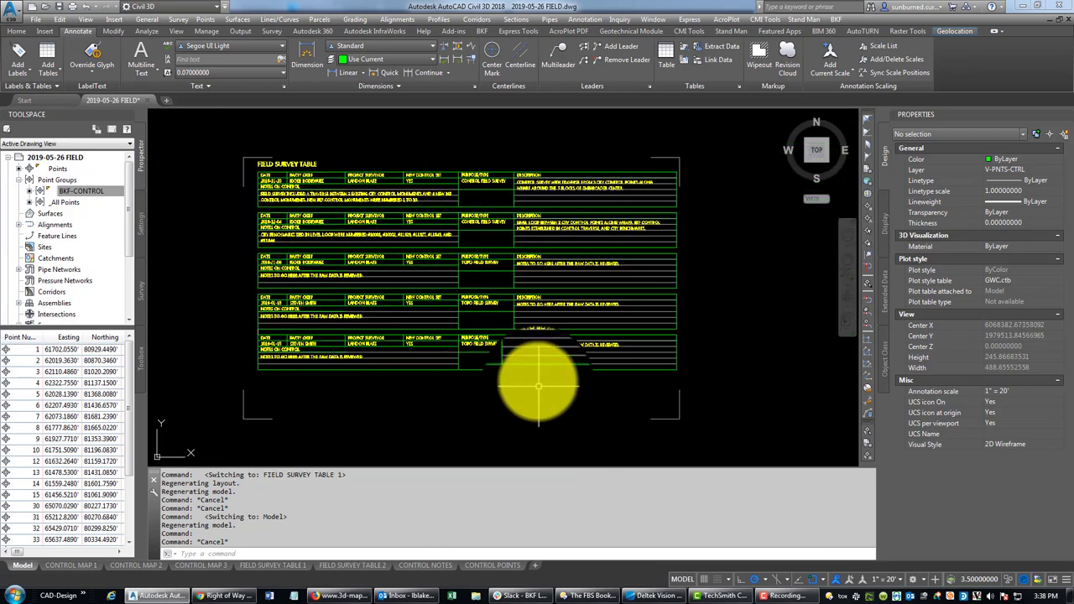
scroll(252, 180, up, 5)
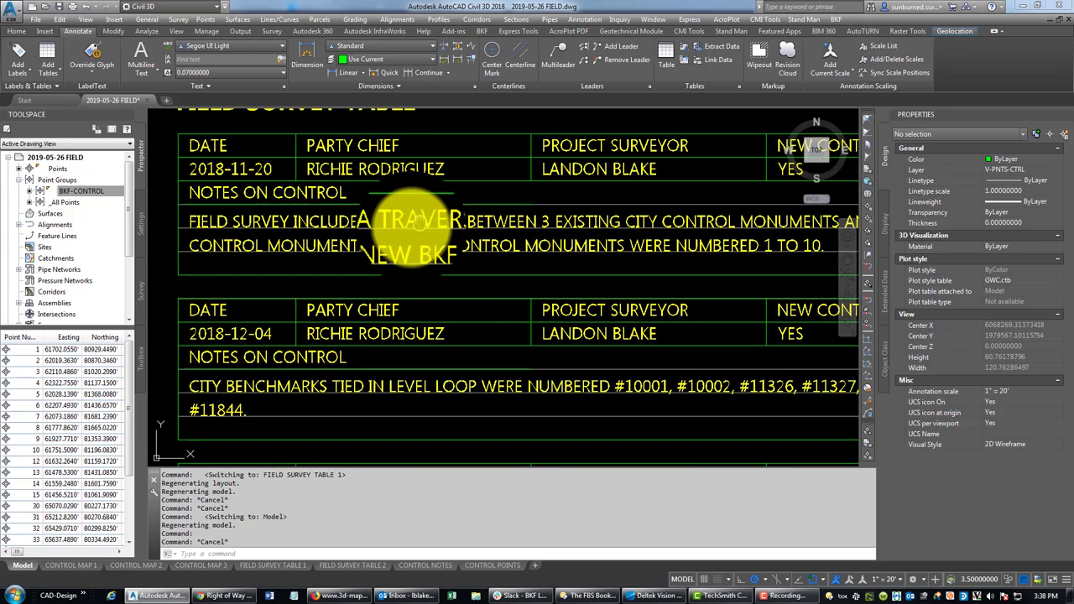
scroll(413, 219, down, 1)
Step: Switch to the file manager, check the dated survey folders in the Sandhill Road project's DC folder, and return to the drawing
click(590, 595)
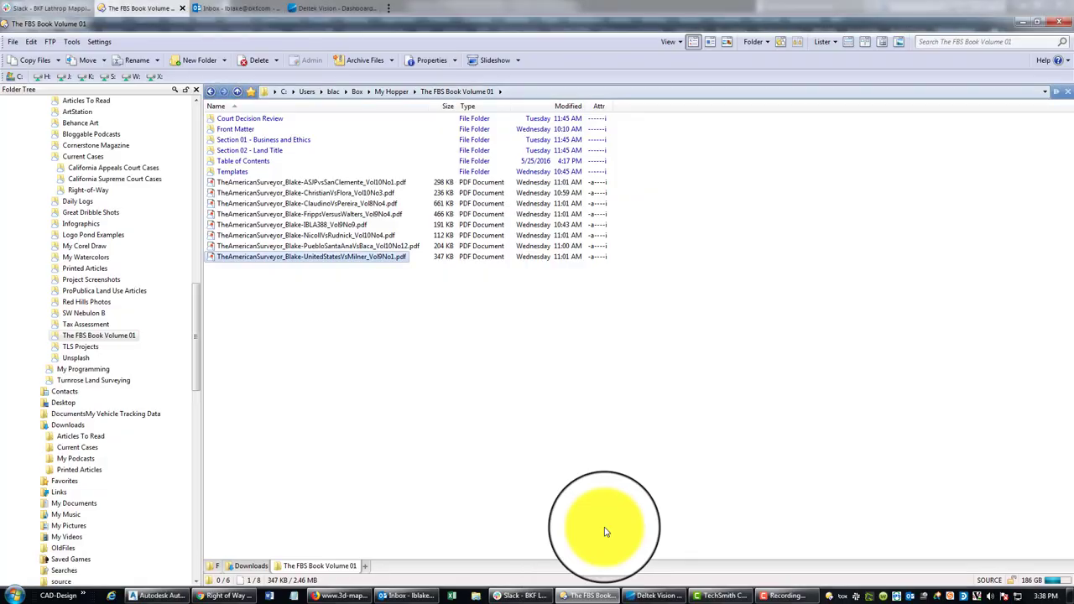
drag(196, 355, 196, 439)
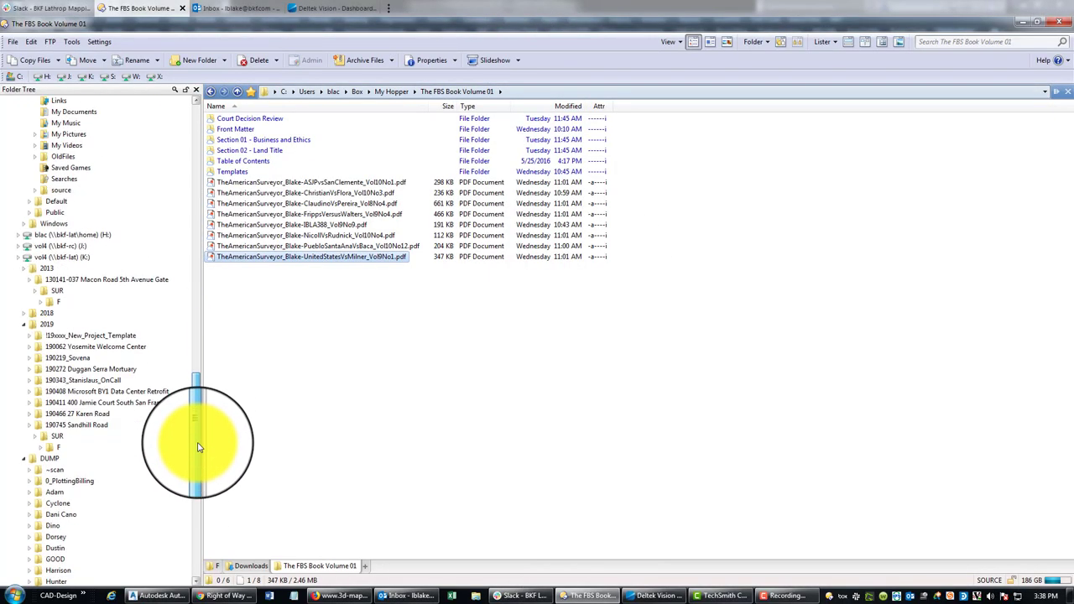
click(244, 565)
click(213, 566)
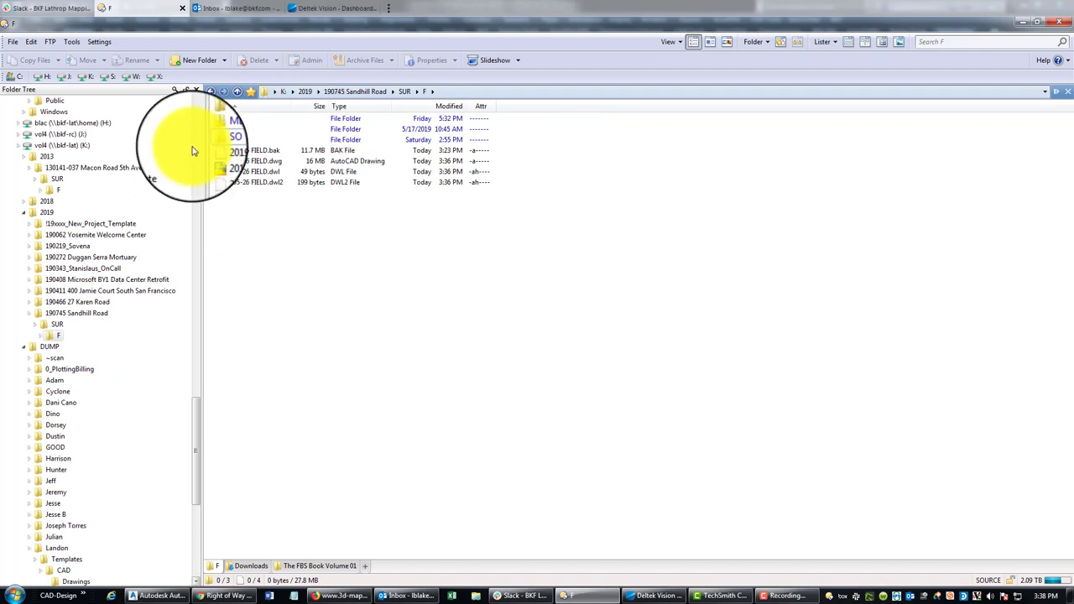
double_click(228, 118)
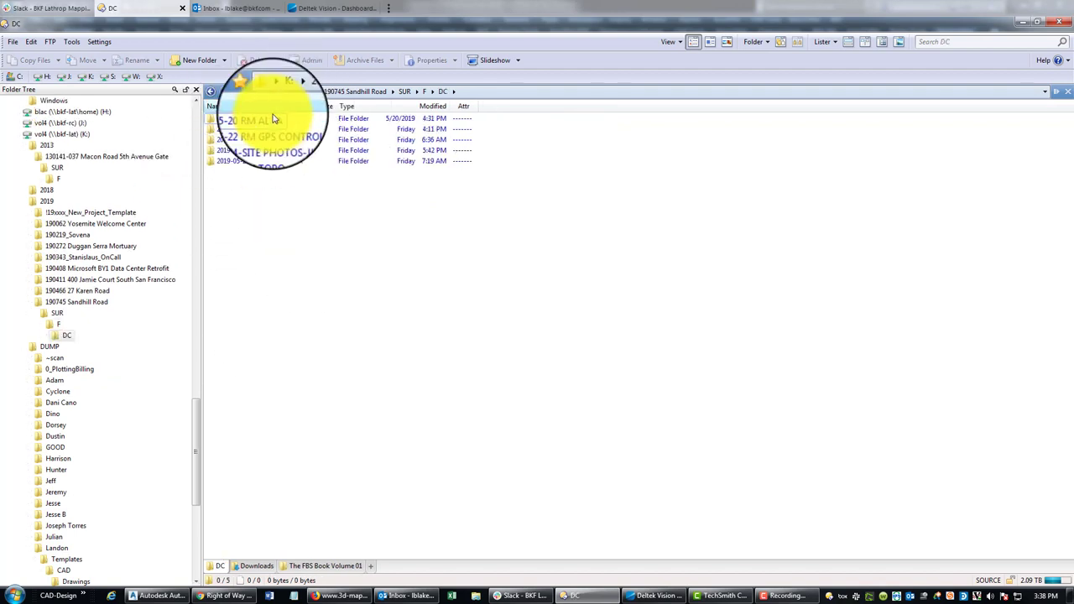
click(261, 132)
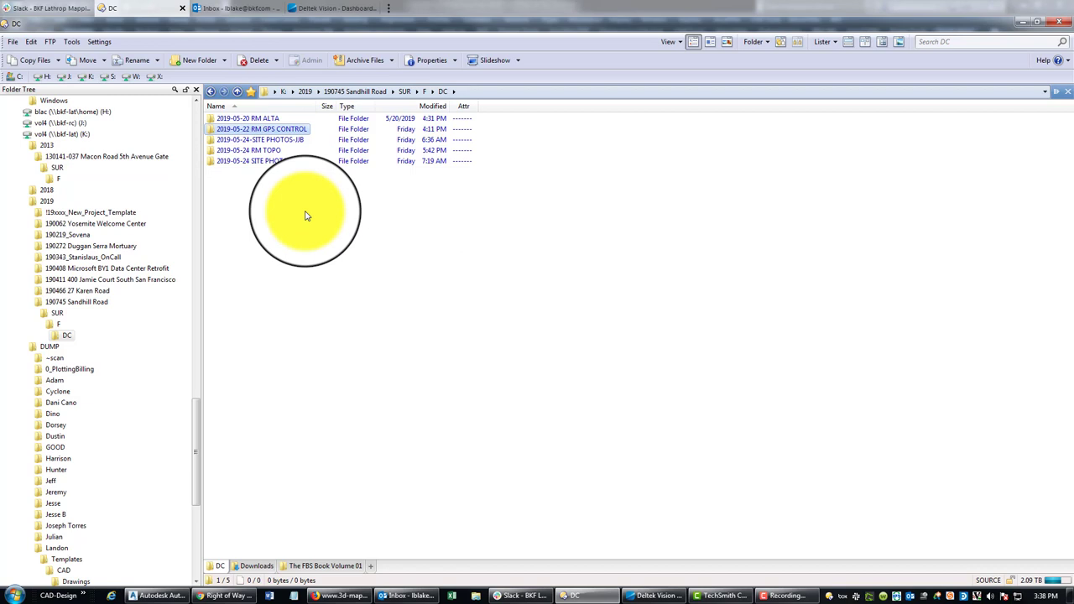
click(251, 150)
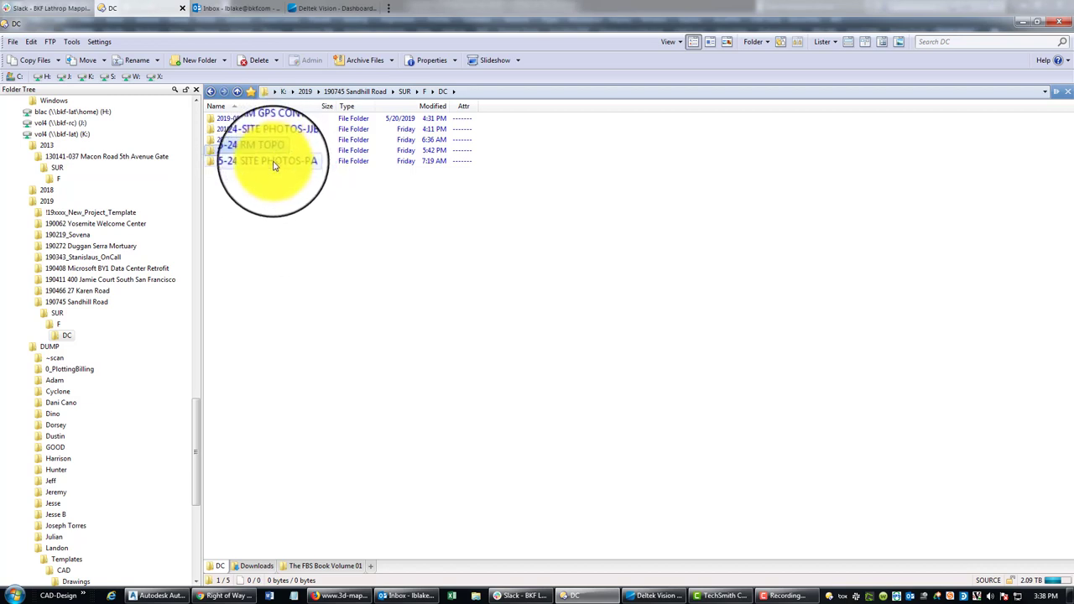
click(342, 244)
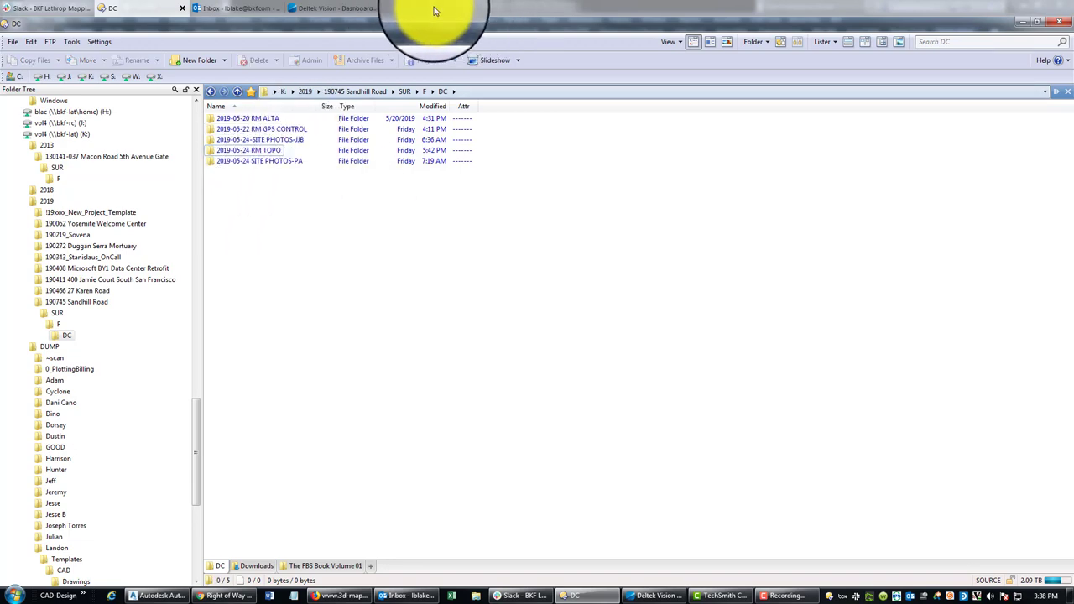
drag(435, 10, 1073, 394)
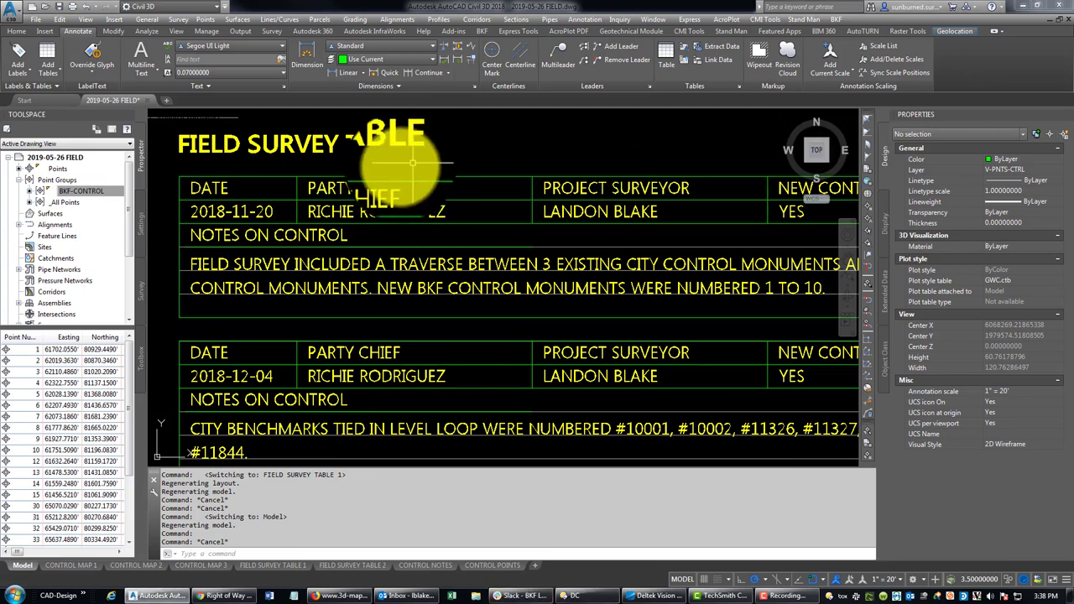
Step: Set the date of the first field survey table entry to 2019-05-22
double_click(229, 211)
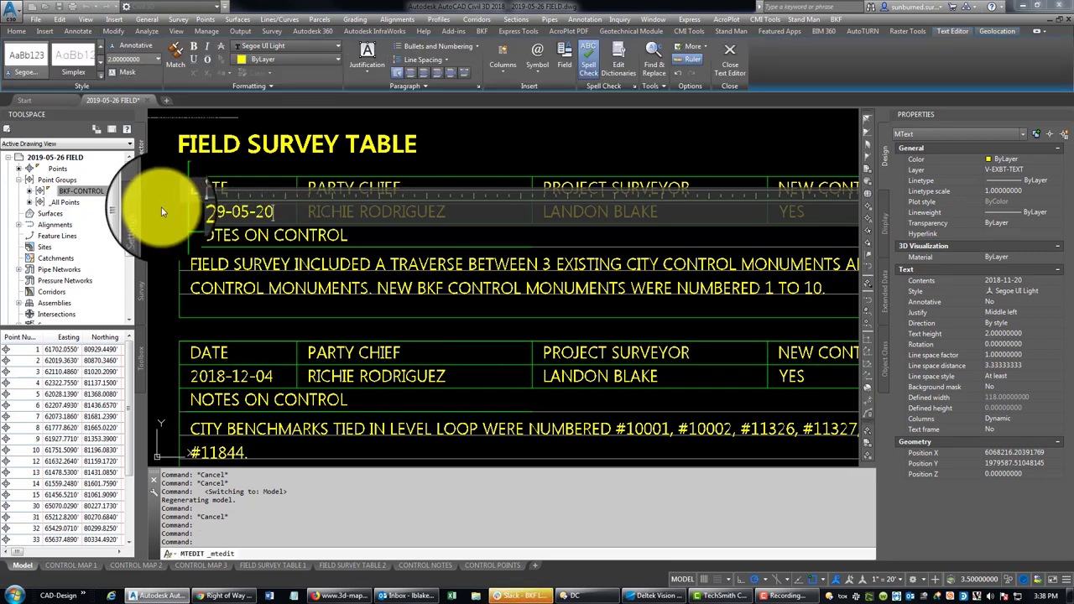
key(BackSpace)
text(2)
click(517, 304)
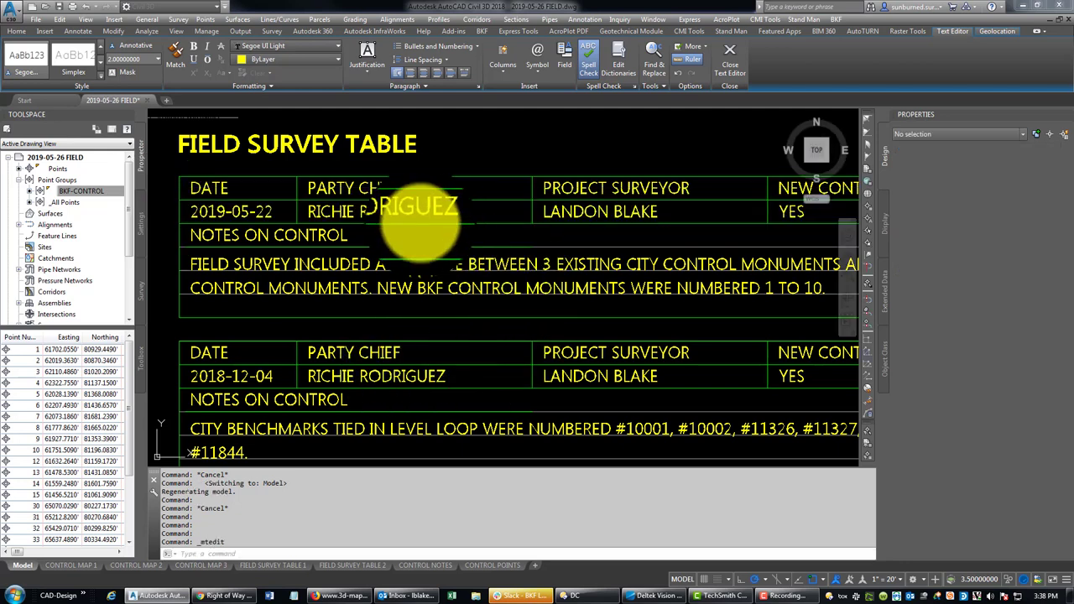
Step: Replace the party chief's name in the first field survey table entry
double_click(401, 208)
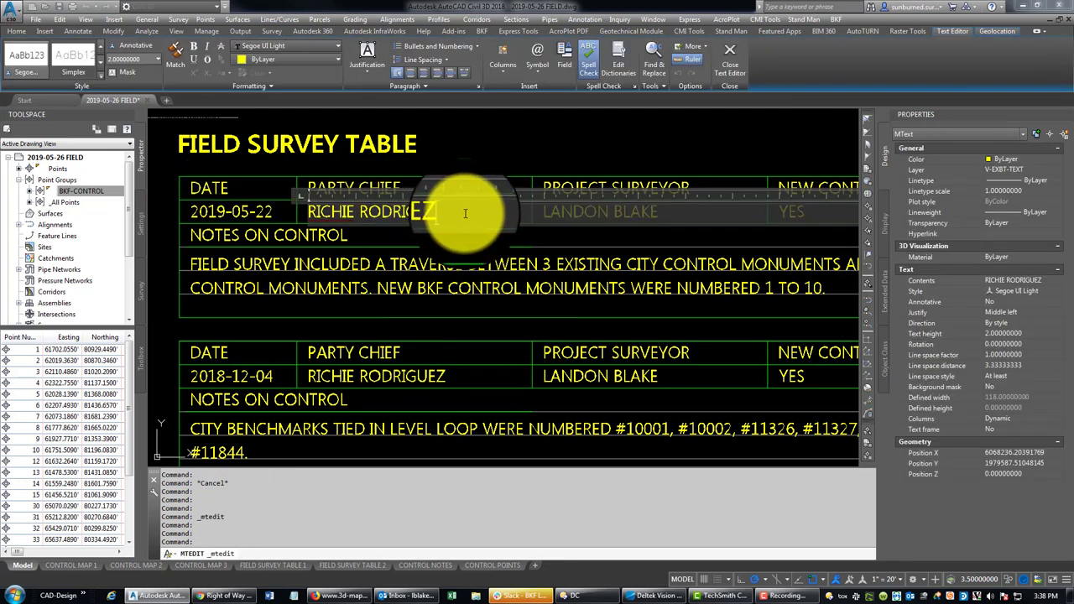
text(A)
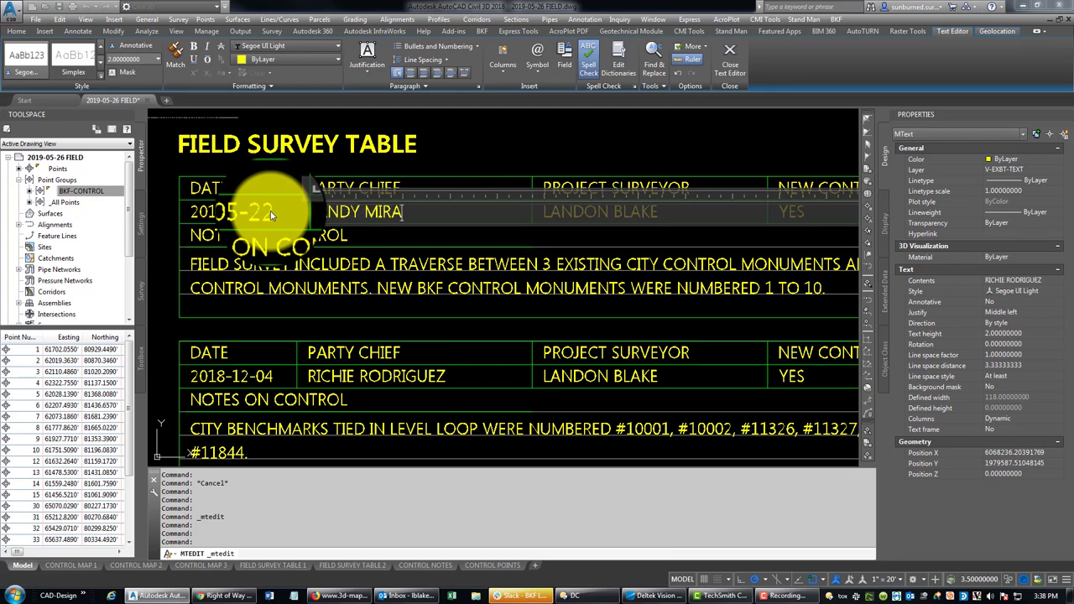
text(DYA)
click(526, 156)
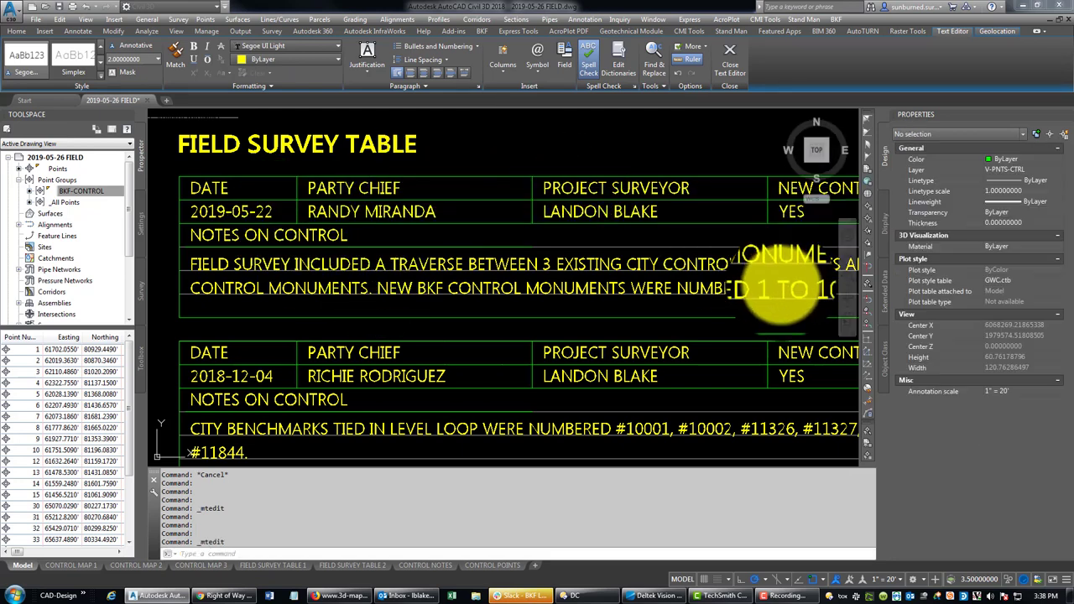
Step: Replace the first entry's description with "SET PRIMARY SITE CONTROL POINTS USING FAST STATIC GNSS METHODS."
middle_drag(714, 240, 439, 206)
middle_drag(681, 216, 294, 201)
middle_drag(546, 193, 245, 265)
double_click(482, 212)
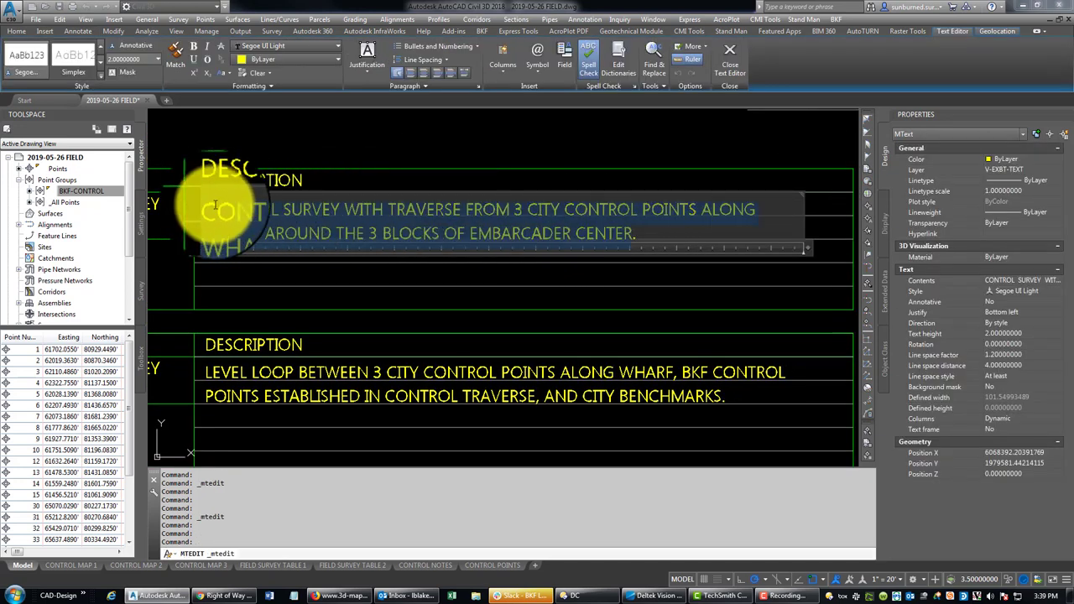
text(SE)
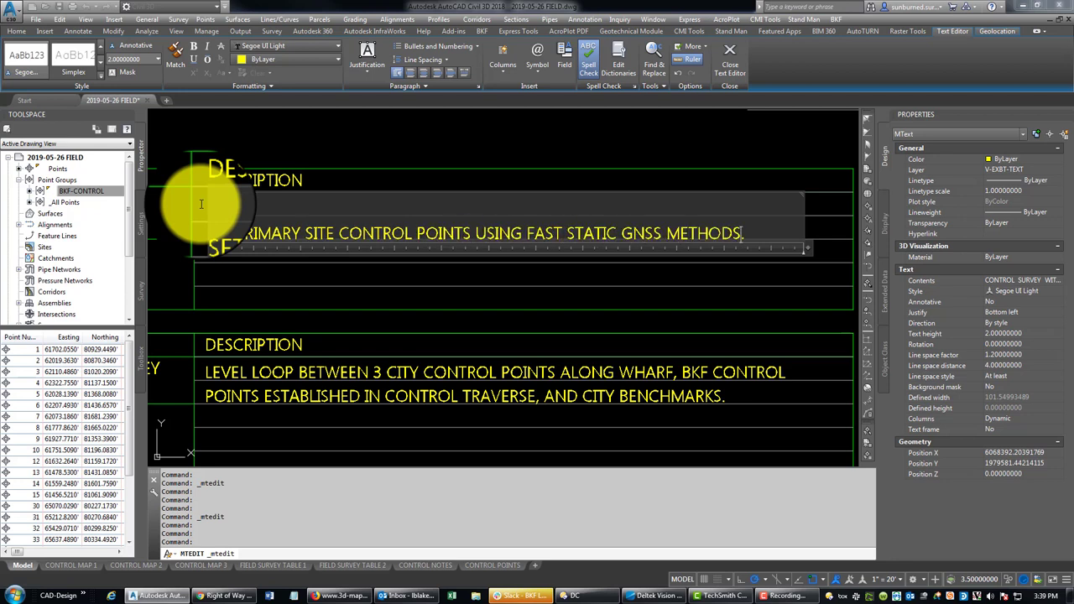
click(312, 140)
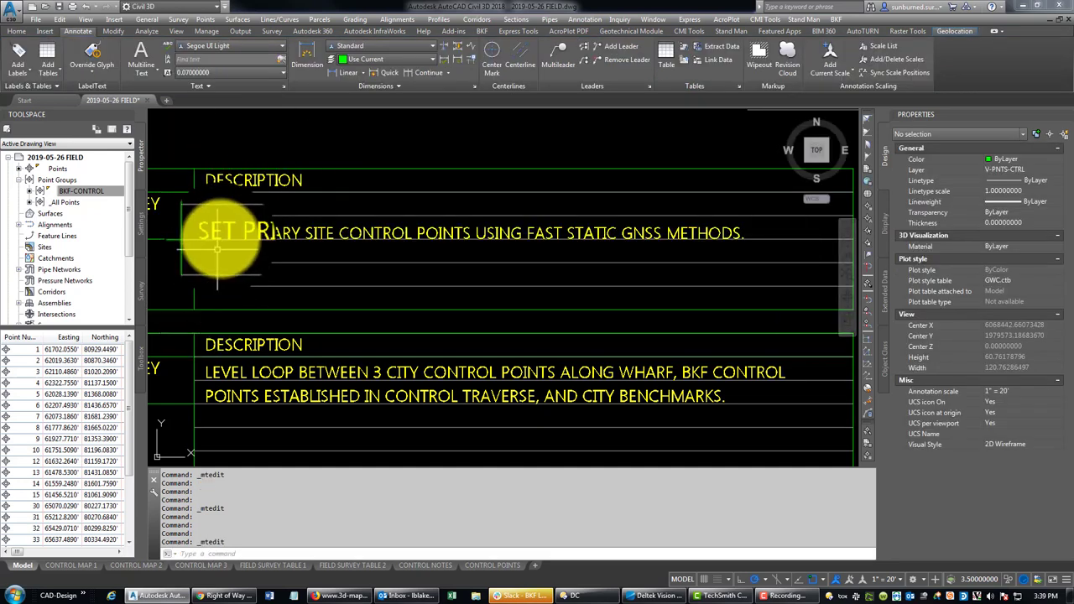
Step: Move the first entry's description text up one row so it sits directly below the DESCRIPTION heading
click(218, 244)
click(204, 255)
click(204, 246)
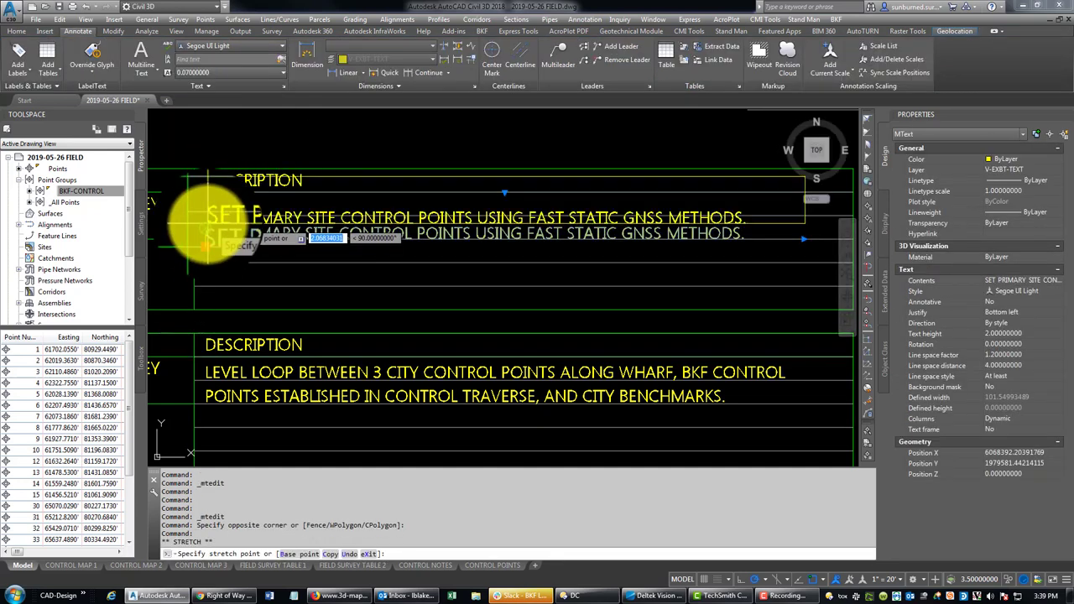
key(Escape)
key(Escape)
Step: Review the first entry's control notes and check the control point tables on the CONTROL POINTS layout
scroll(285, 262, down, 5)
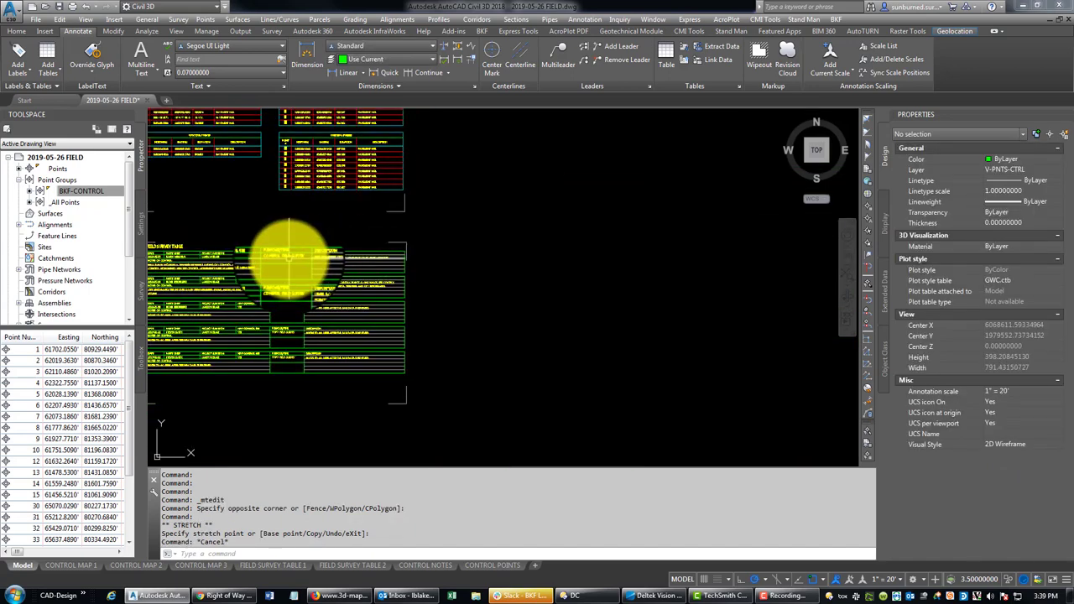
scroll(288, 256, up, 7)
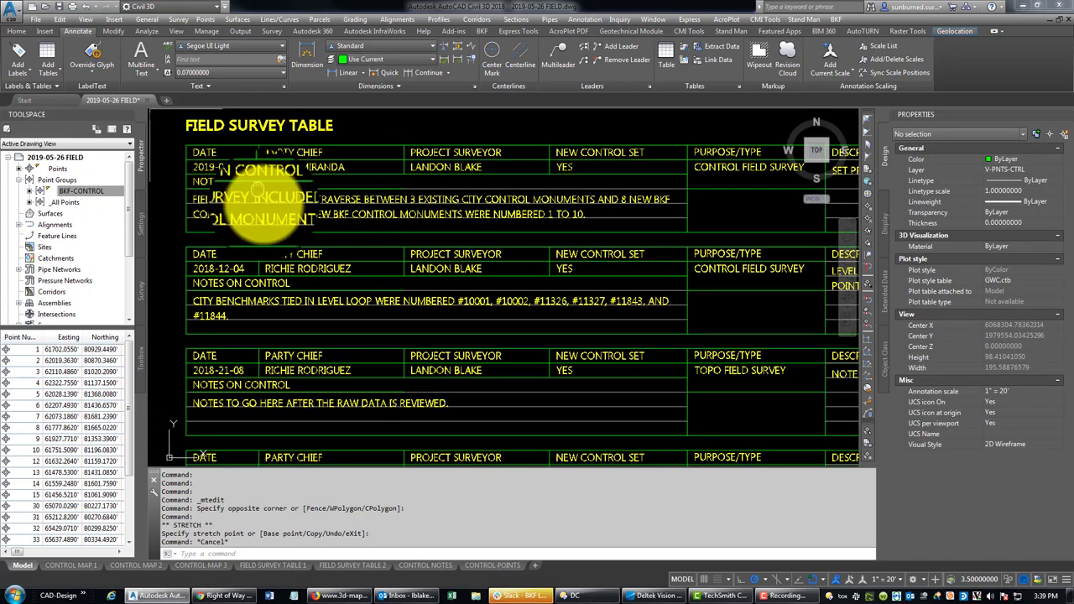
scroll(265, 217, up, 3)
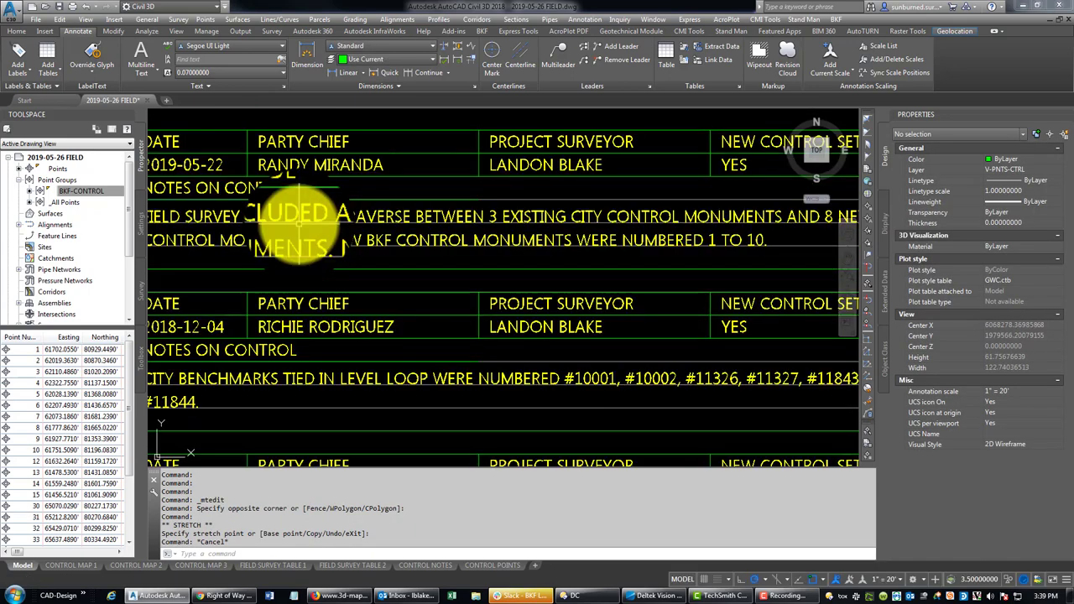
key(Escape)
middle_drag(211, 227, 278, 244)
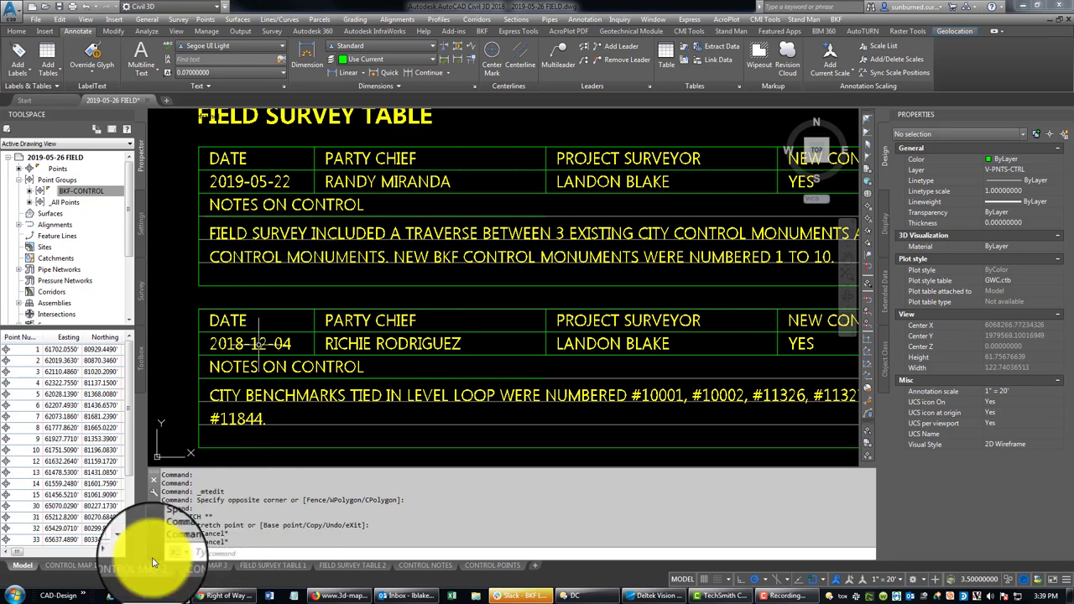
click(501, 566)
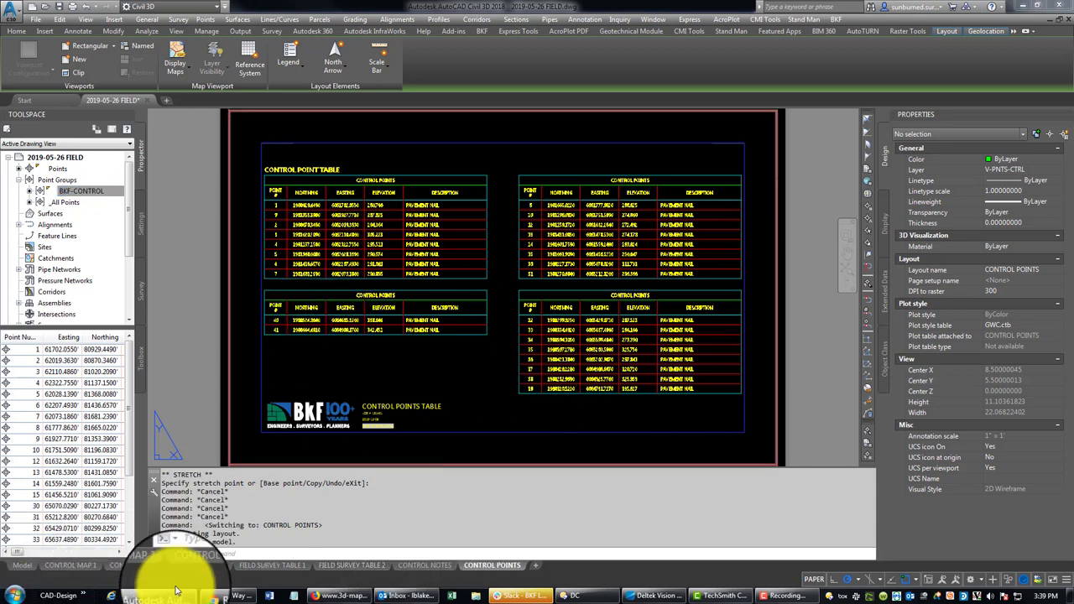
click(26, 567)
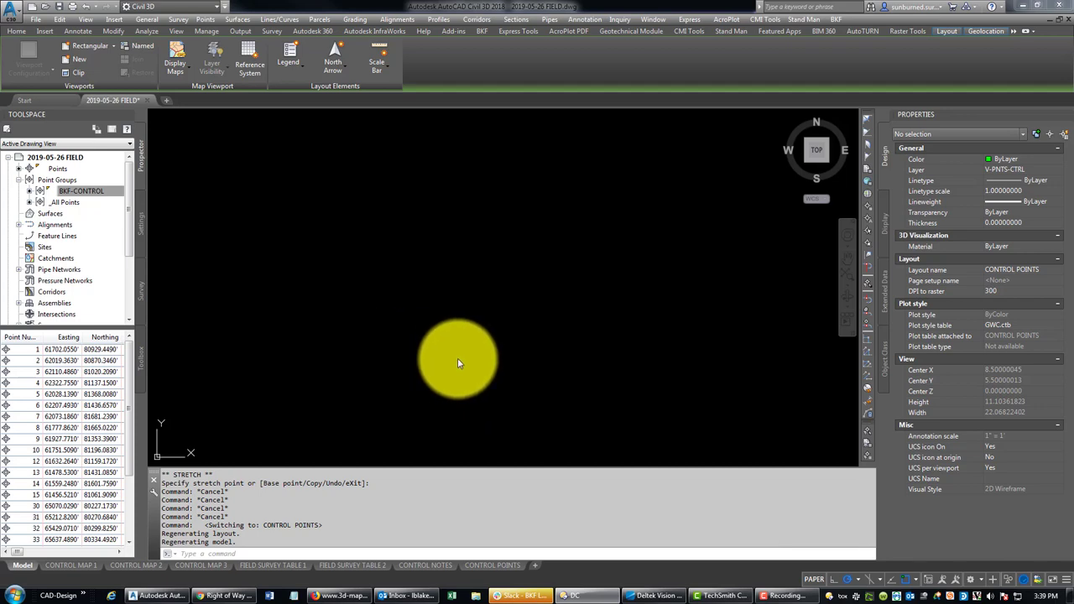
key(Escape)
key(Escape)
key(ctrl+Page_Up)
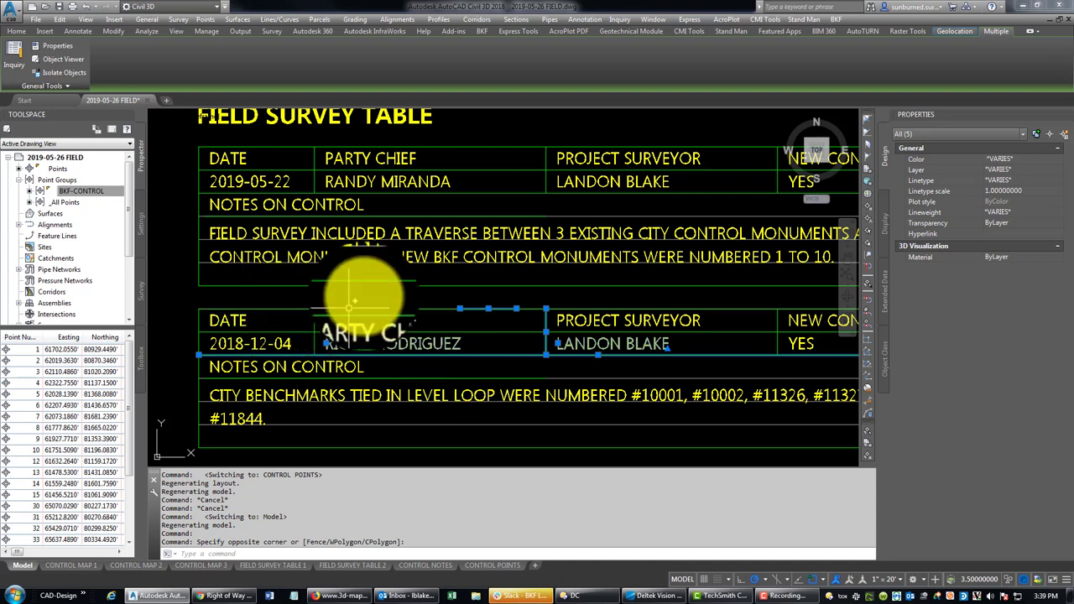
key(Escape)
Step: Replace the first entry's control notes with "SET PAVEMENT NAILS AS PRIMARY ON-SITE SURVEY CONTROL. CONTROL POINTS WERE TIED WITH 15"
middle_drag(568, 296, 558, 301)
double_click(479, 263)
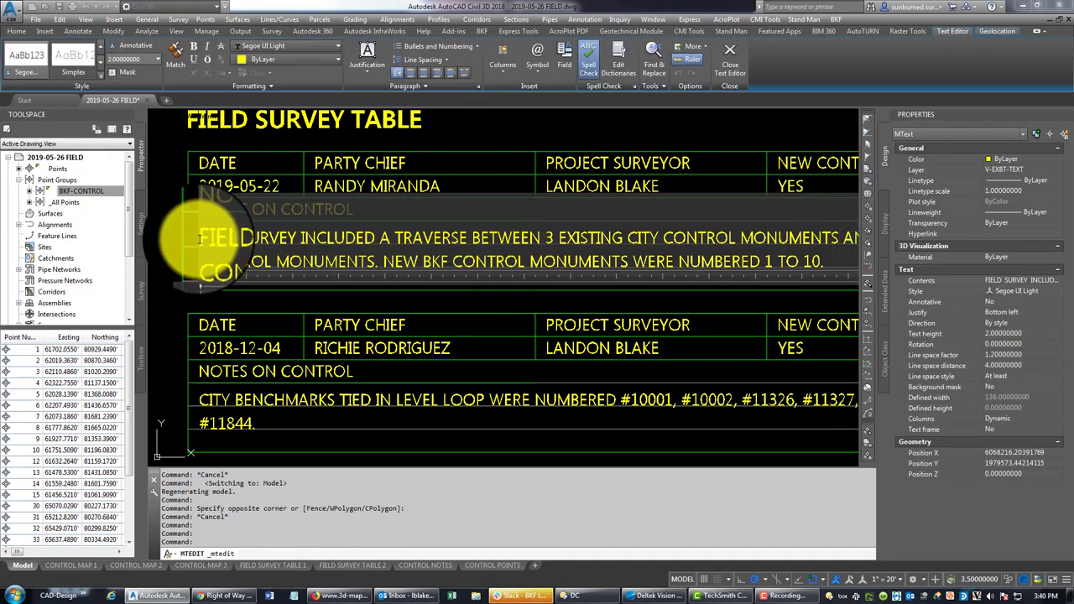
drag(200, 240, 818, 262)
text(SET)
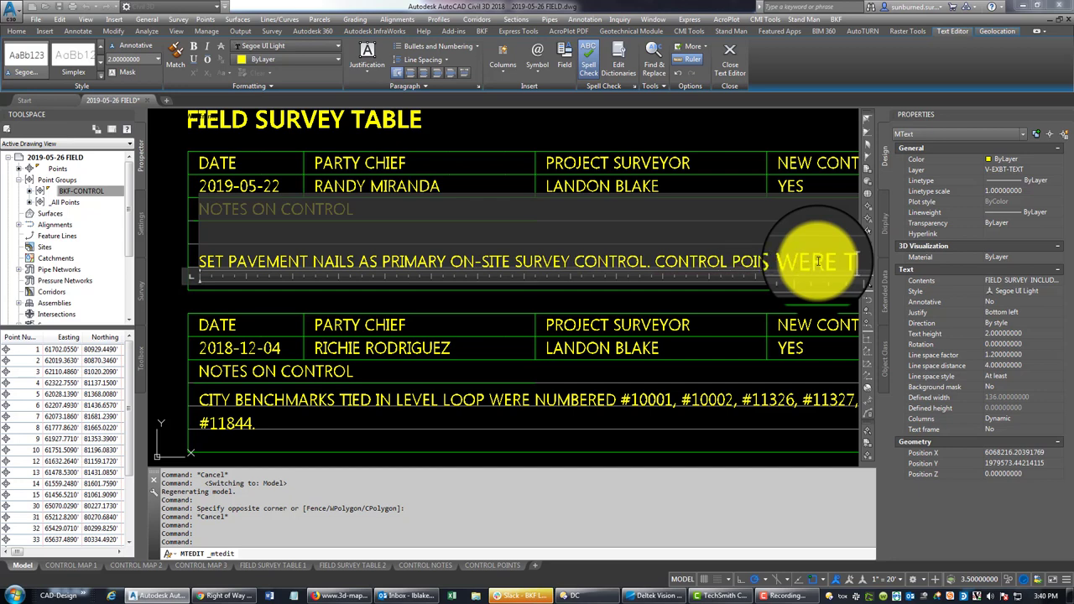
text(IED WITH 15)
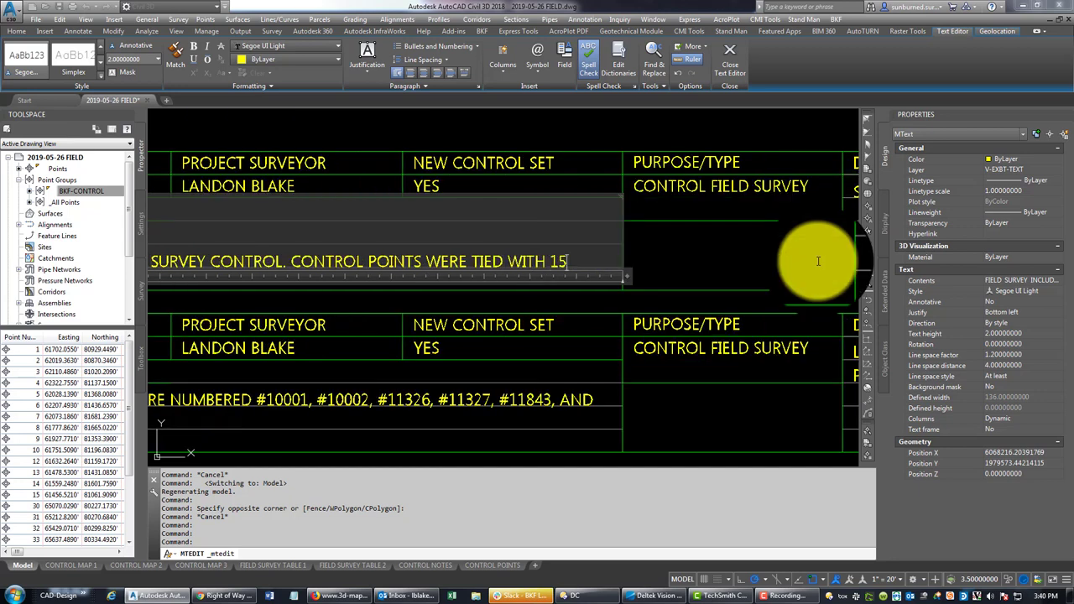
Step: Complete the control notes with "MINUTE FAST STATIC GNSS SURVEY METHODS USING THE TRIMBLE R10 AND 2 TRIMBLE 5800 GNSS RECEIVERS."
text( MINUTE ST)
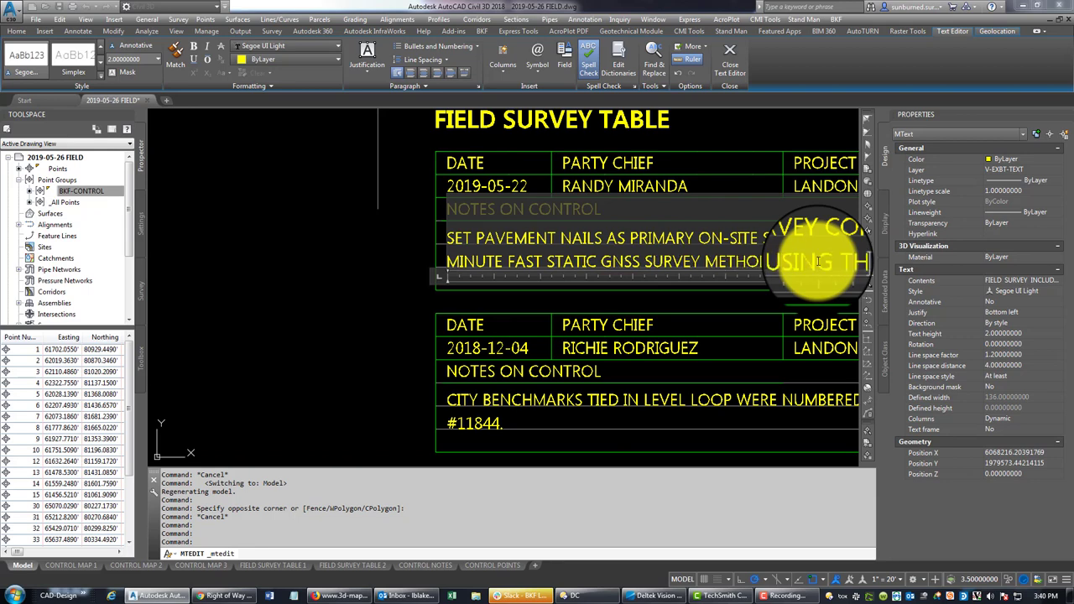
text(THE)
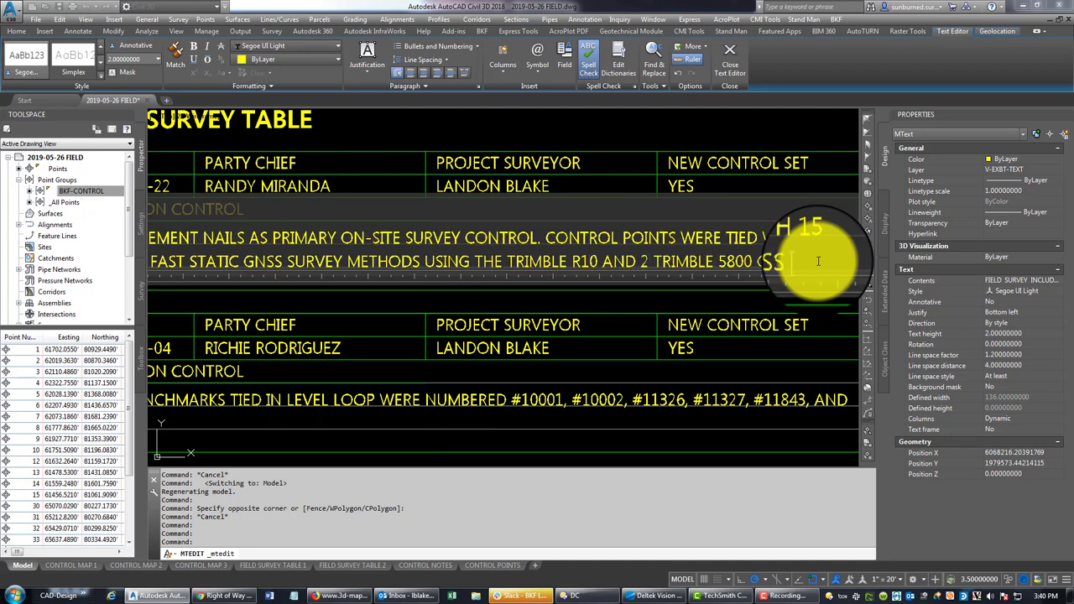
text(RS.)
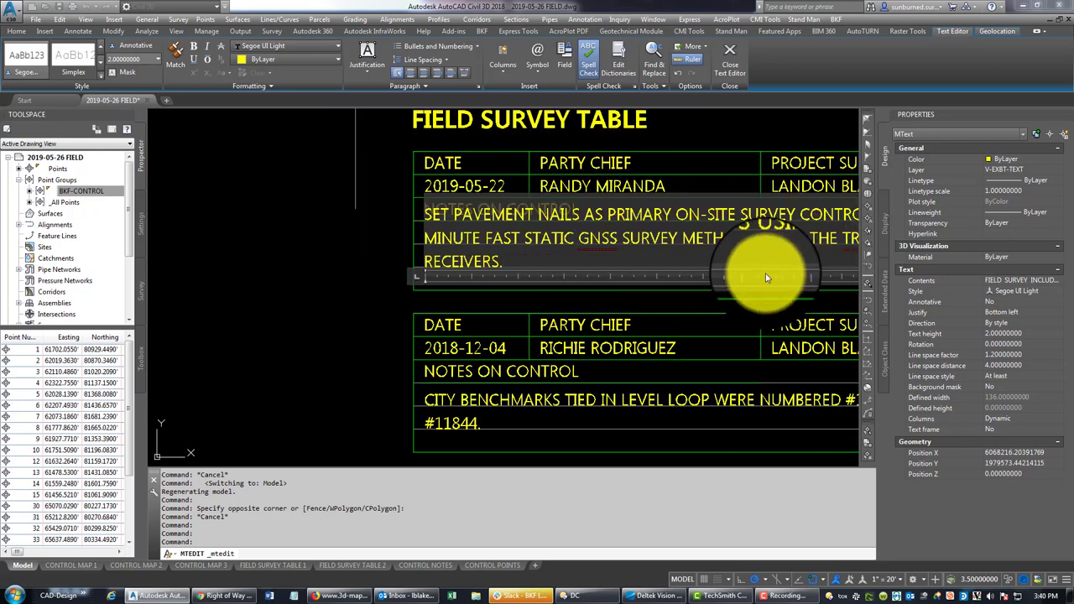
click(311, 264)
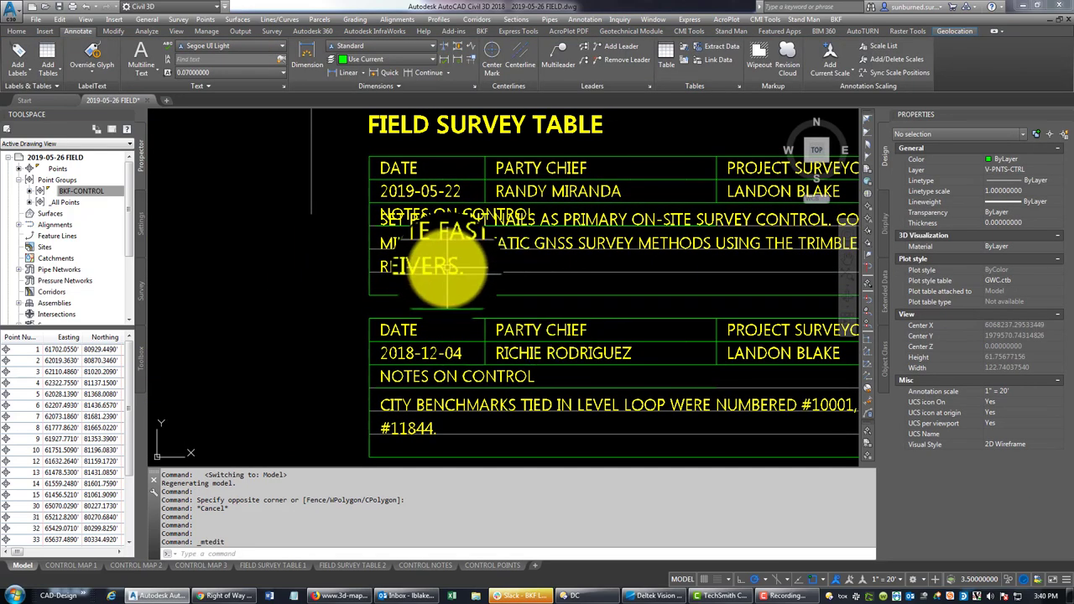
Step: Move the first entry's control notes text down so its first line sits directly below the NOTES ON CONTROL heading
click(382, 267)
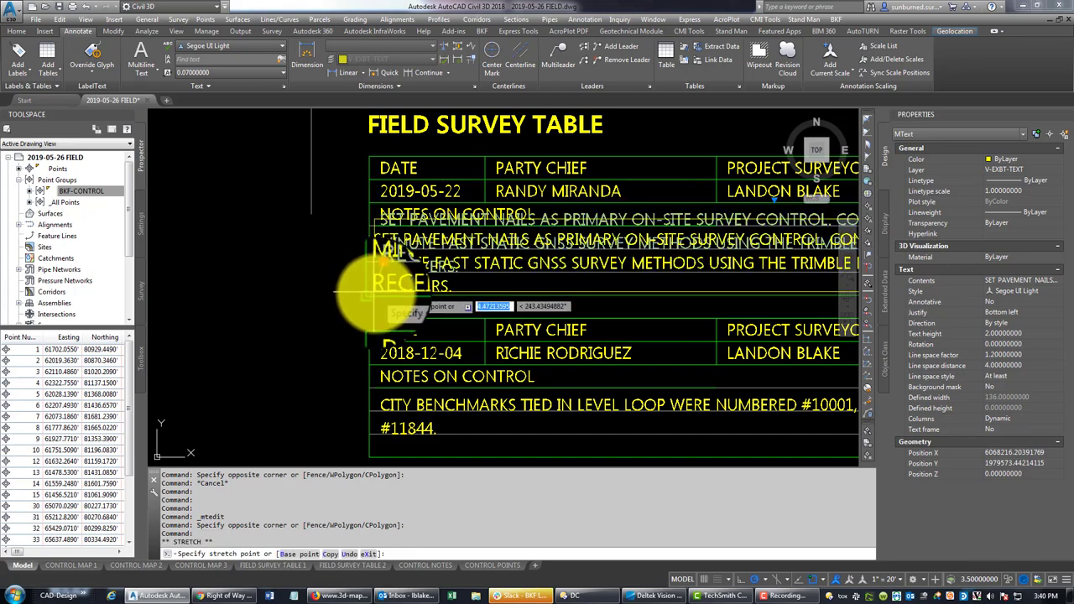
key(Escape)
mouse_move(497, 307)
middle_down()
mouse_move(359, 284)
mouse_move(365, 292)
mouse_move(329, 307)
mouse_move(336, 288)
mouse_move(346, 324)
mouse_move(262, 292)
mouse_move(442, 273)
middle_up()
scroll(341, 289, down, 2)
scroll(433, 219, up, 2)
middle_drag(527, 252, 381, 261)
scroll(381, 261, down, 1)
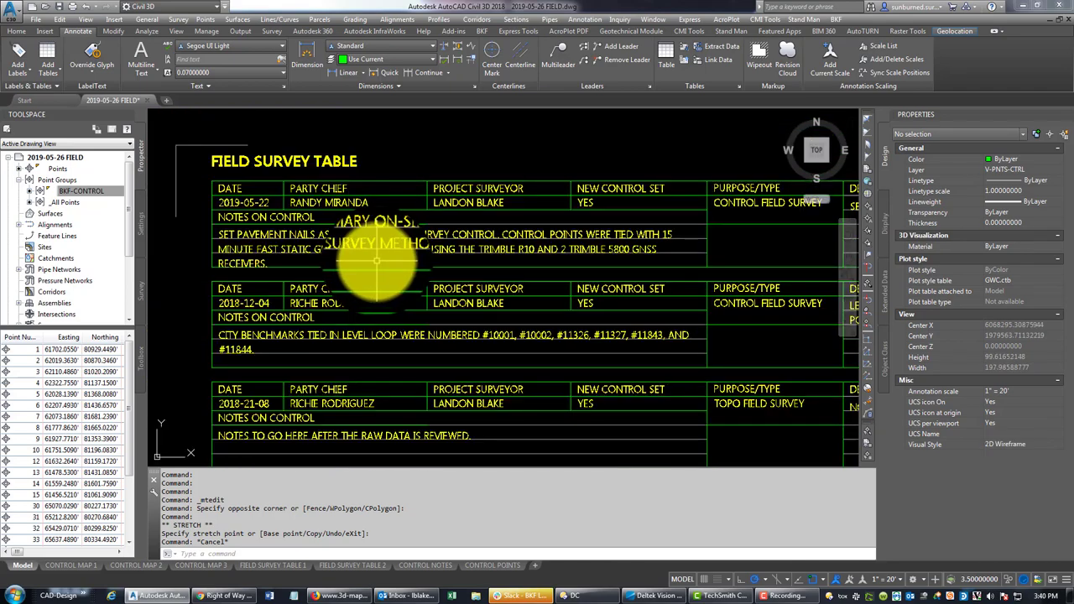
Step: Draw a short horizontal helper line about 22.8 long on the first entry's bottom border, starting at its left corner
scroll(377, 261, up, 3)
middle_drag(467, 260, 492, 264)
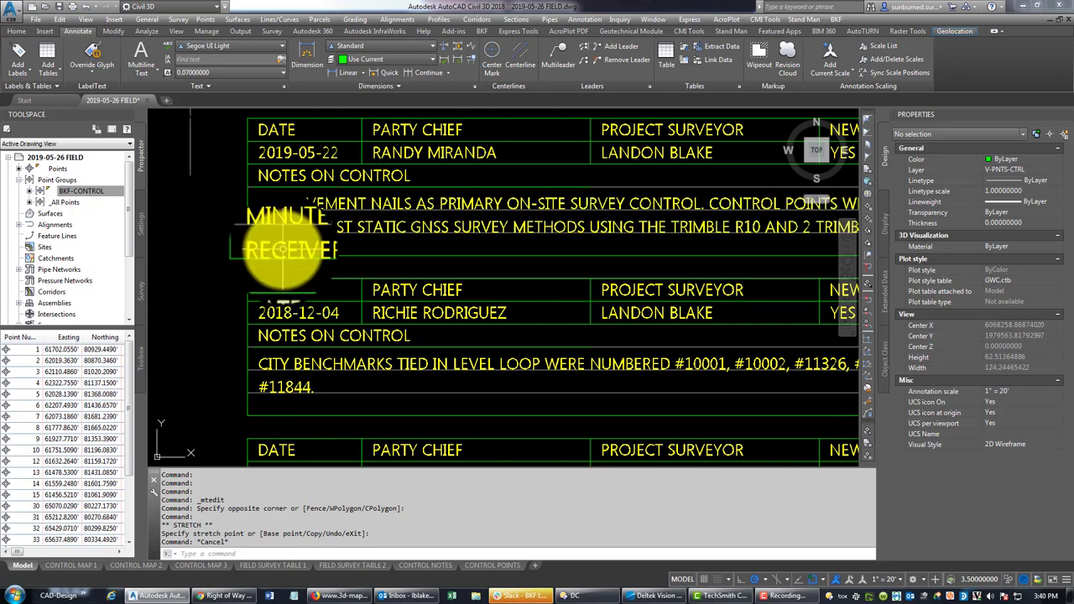
scroll(285, 249, down, 3)
scroll(263, 283, up, 5)
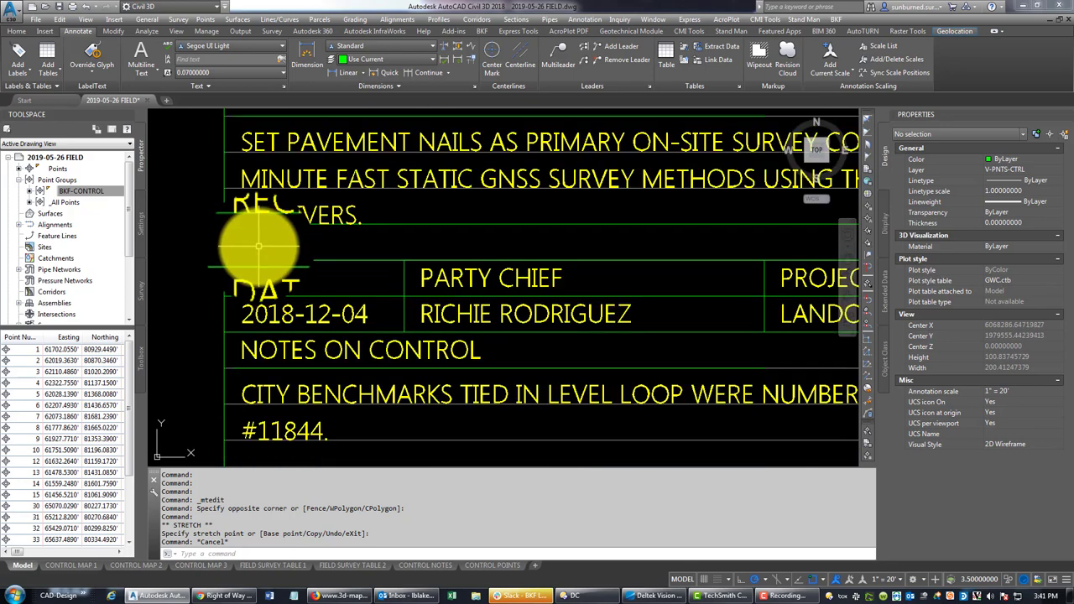
text(l)
key(Return)
click(225, 224)
click(396, 226)
key(Escape)
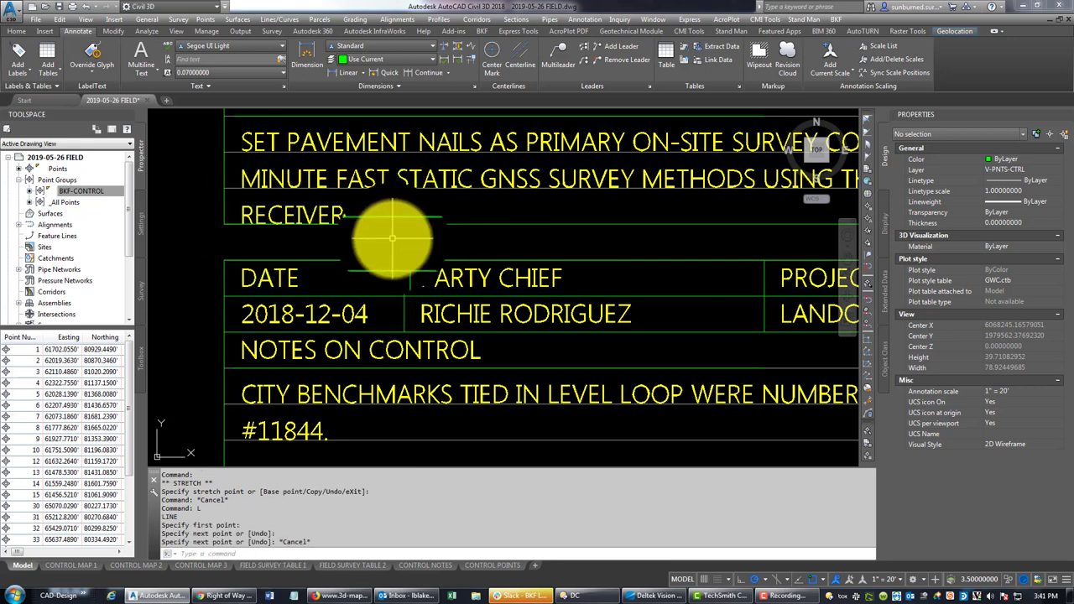
Step: Offset the short helper line downward twice at a distance of 2 in the gap below the first entry
text(o)
key(Return)
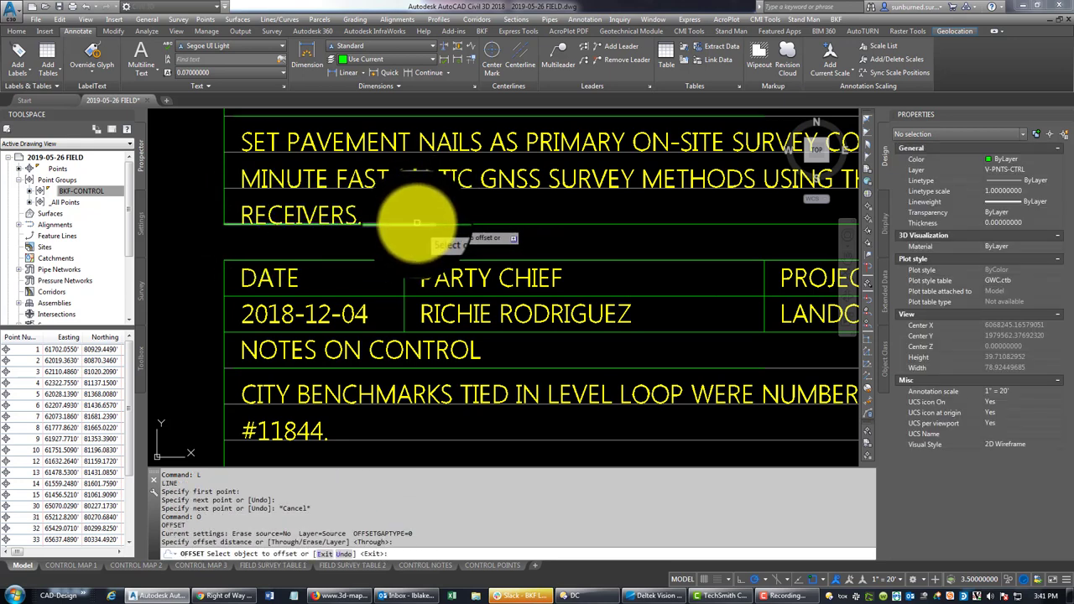
key(Escape)
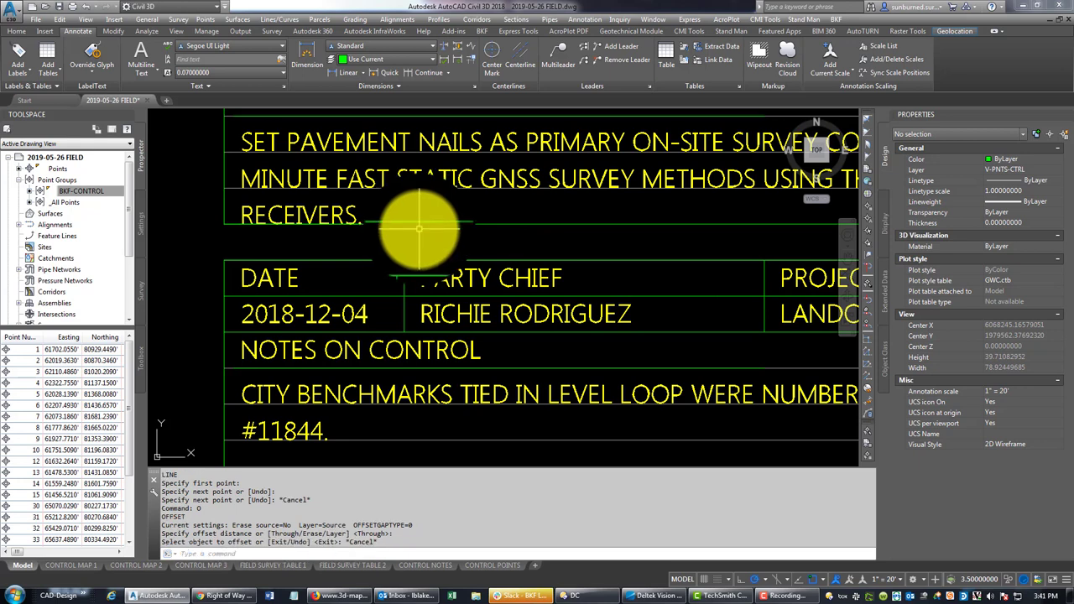
text(o)
key(Return)
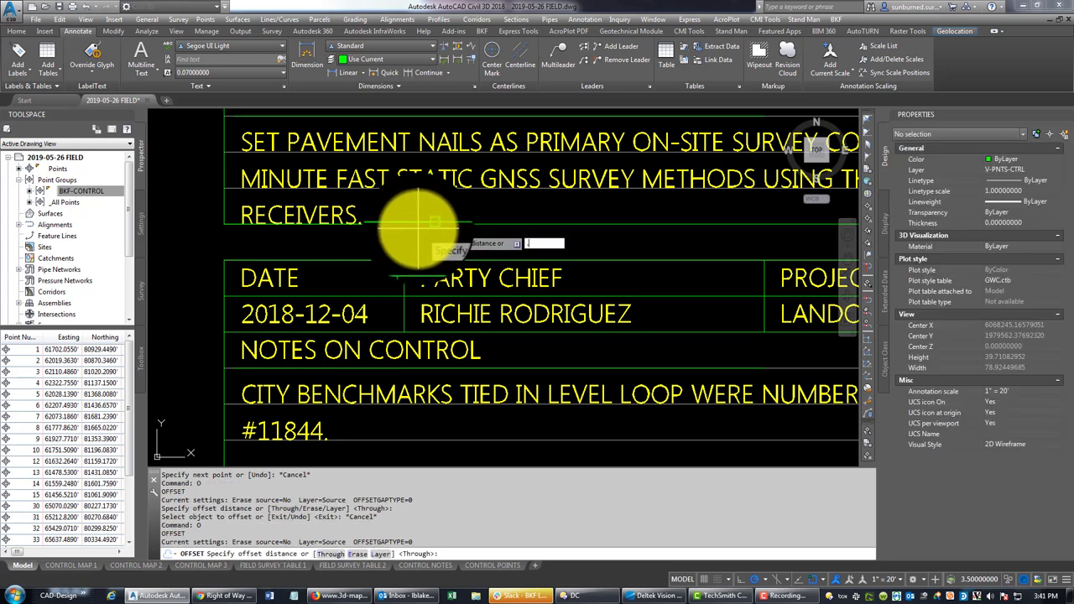
text(2)
key(Return)
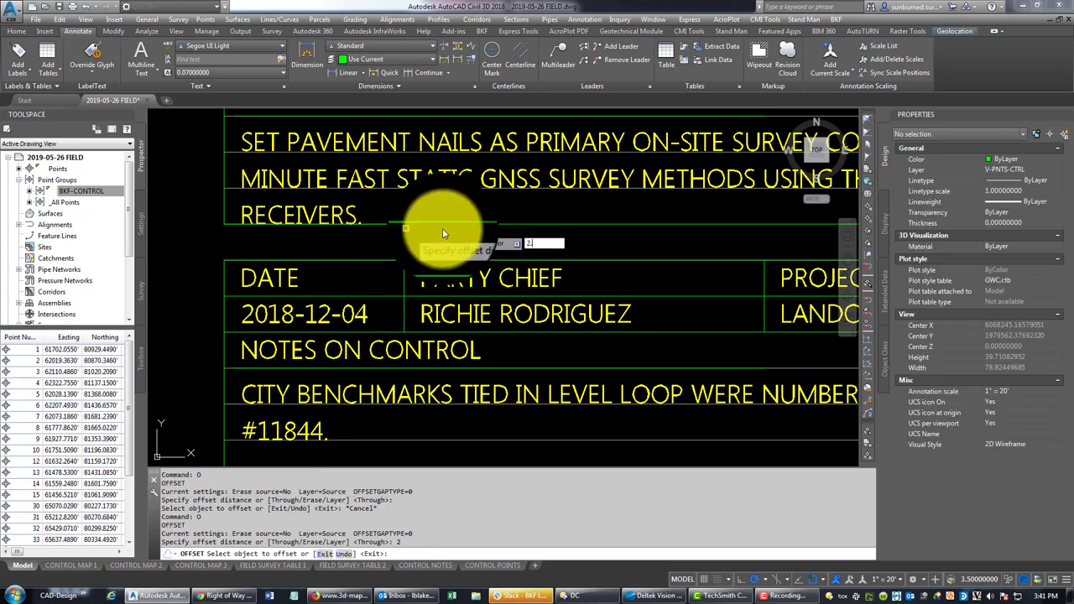
text(2.0)
key(Return)
click(425, 225)
click(423, 241)
click(417, 242)
click(418, 254)
key(Escape)
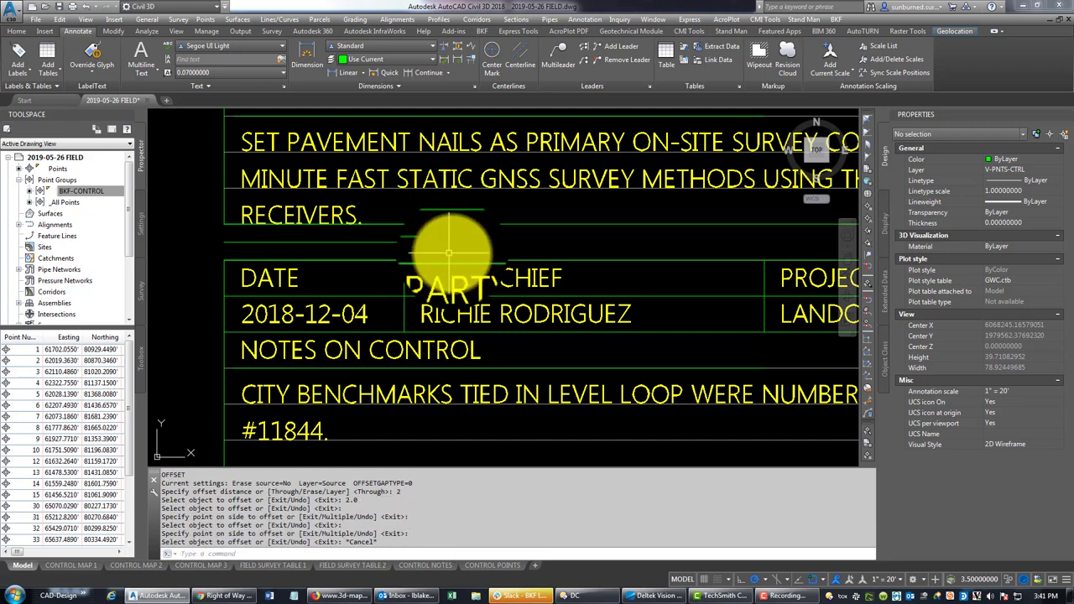
Step: Move the four lower survey entries down by the distance between the first entry's bottom left corner and the second entry's top left corner
scroll(451, 252, down, 6)
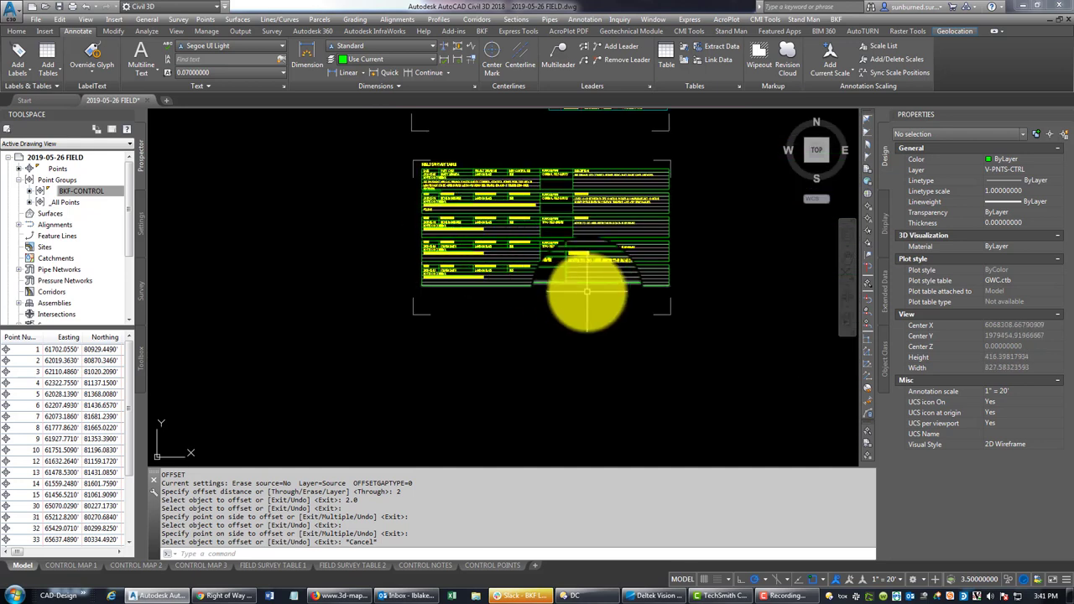
scroll(596, 290, up, 2)
text(m)
key(Return)
click(610, 289)
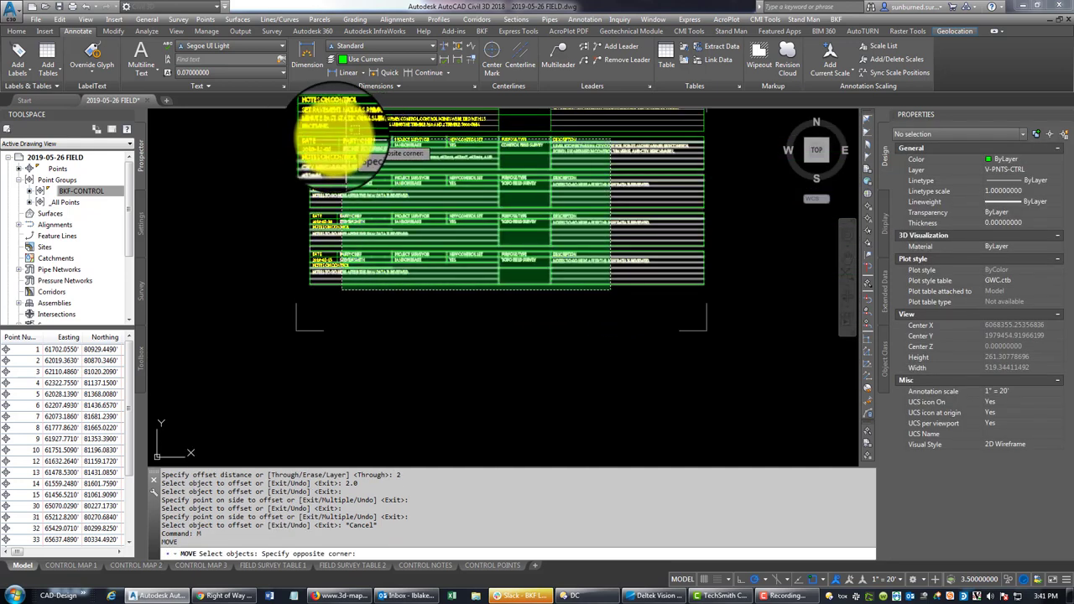
click(312, 121)
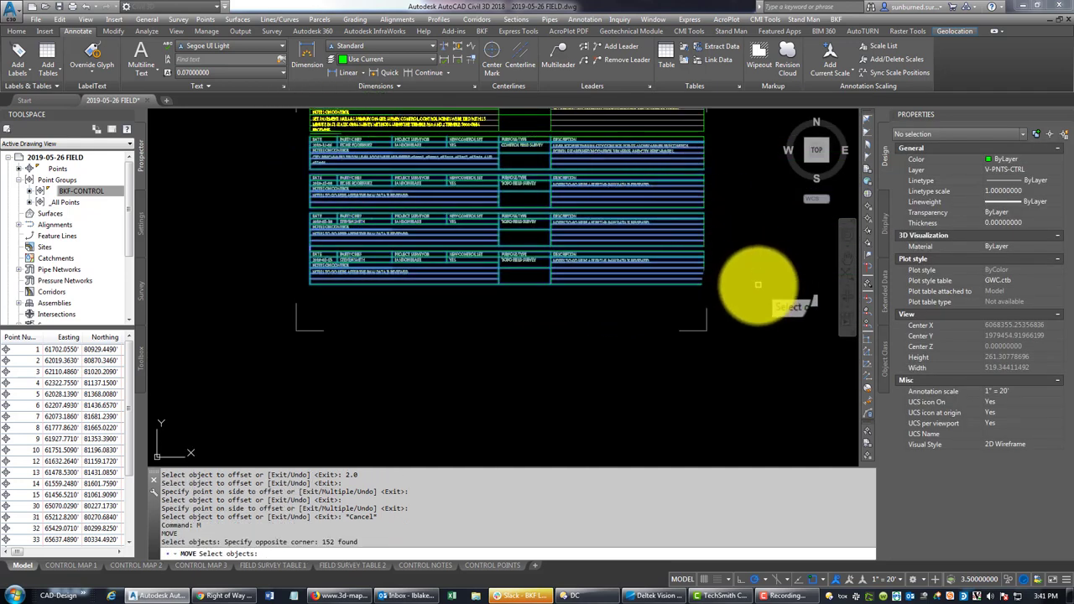
click(721, 288)
scroll(300, 132, up, 4)
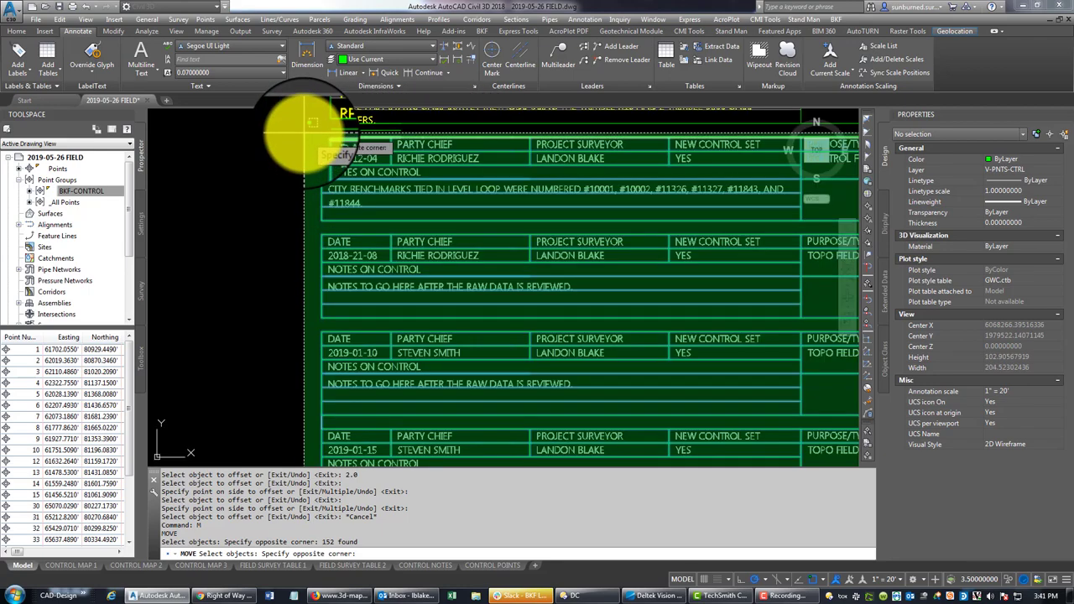
click(304, 133)
scroll(336, 131, up, 5)
key(Return)
middle_drag(306, 120, 325, 173)
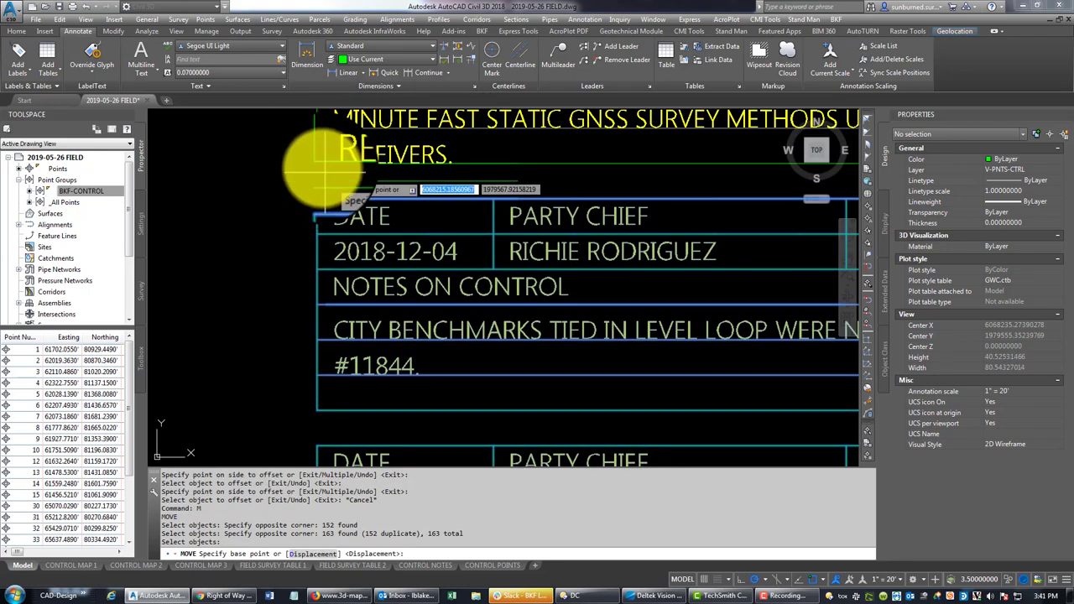
click(318, 163)
click(318, 199)
key(Escape)
Step: Erase the short offset line in the gap between the first and second entries
click(503, 201)
click(462, 170)
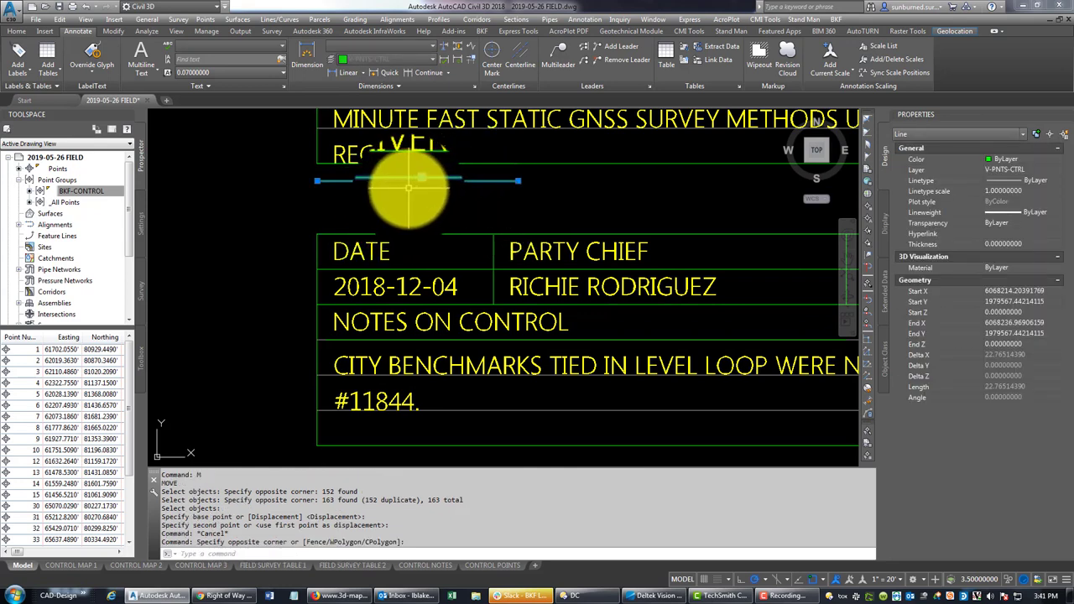
key(Delete)
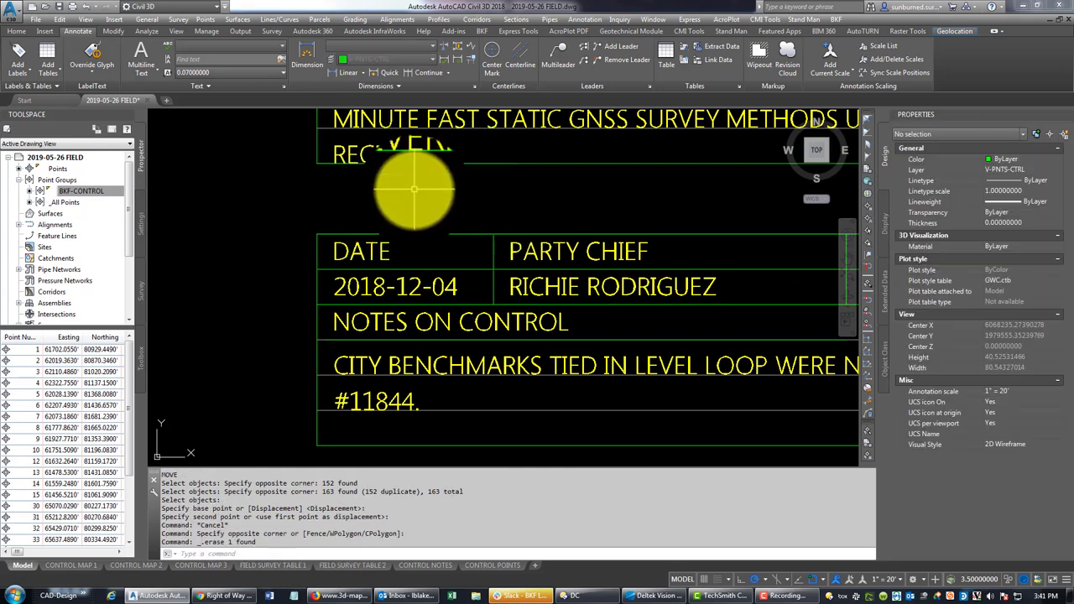
Step: Offset the short helper line on the first entry's bottom border downward by 4
text(o)
key(Return)
text(4)
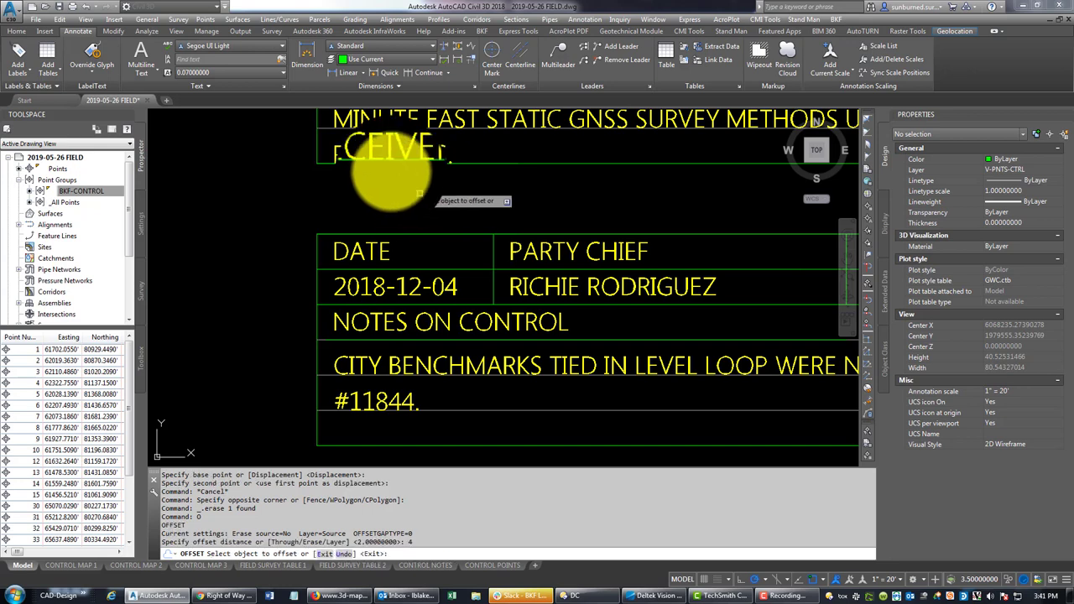
key(Return)
click(474, 164)
click(479, 187)
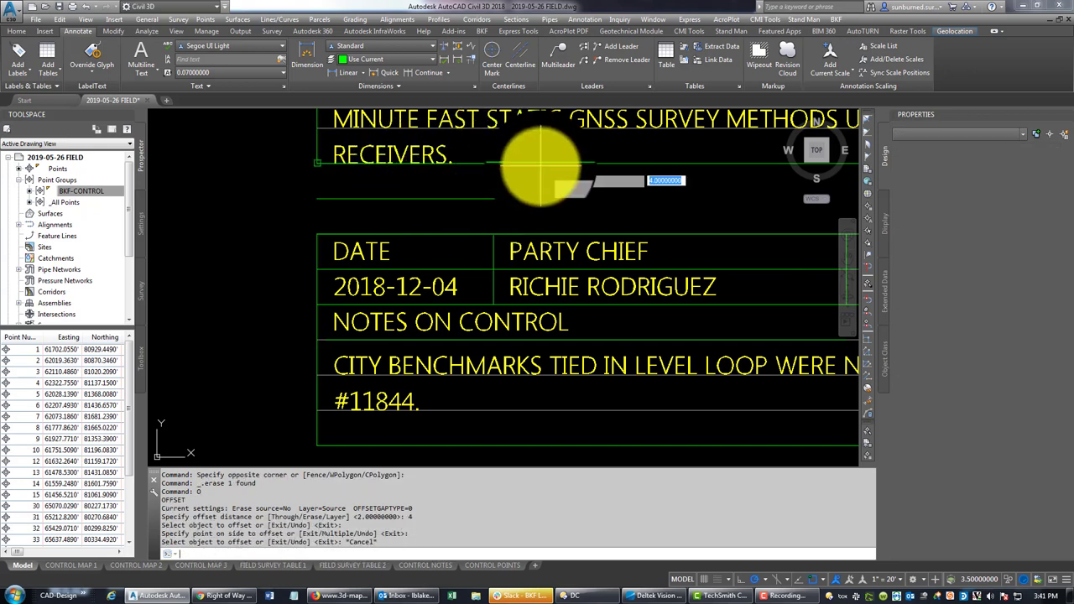
key(Escape)
Step: Offset the first entry's full-width bottom border downward by 4 to add another notes row
key(Return)
key(Return)
click(540, 164)
click(479, 192)
key(Escape)
Step: Erase the short offset line and the original helper line lying on the first entry's former bottom border
click(300, 187)
click(533, 216)
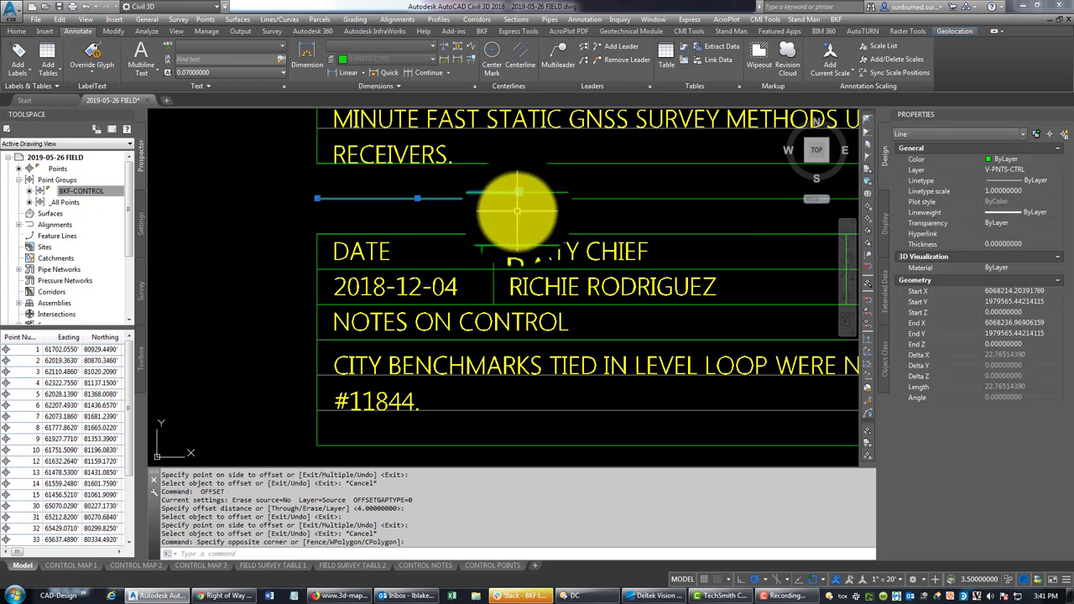
key(Delete)
click(478, 165)
key(Delete)
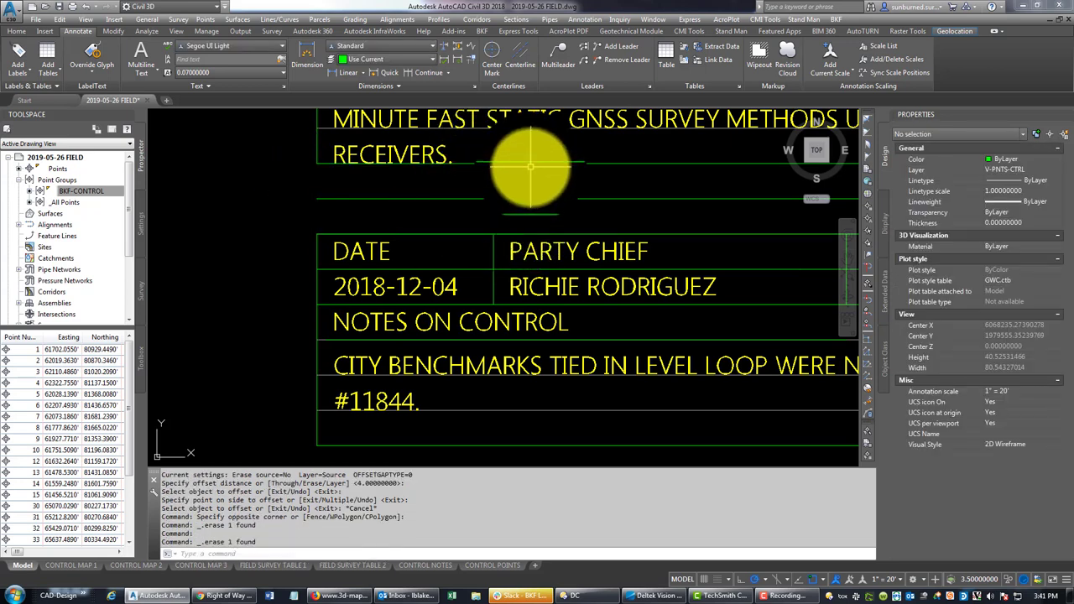
Step: Match the properties of the first entry's former bottom border to the inner row line above it
click(344, 164)
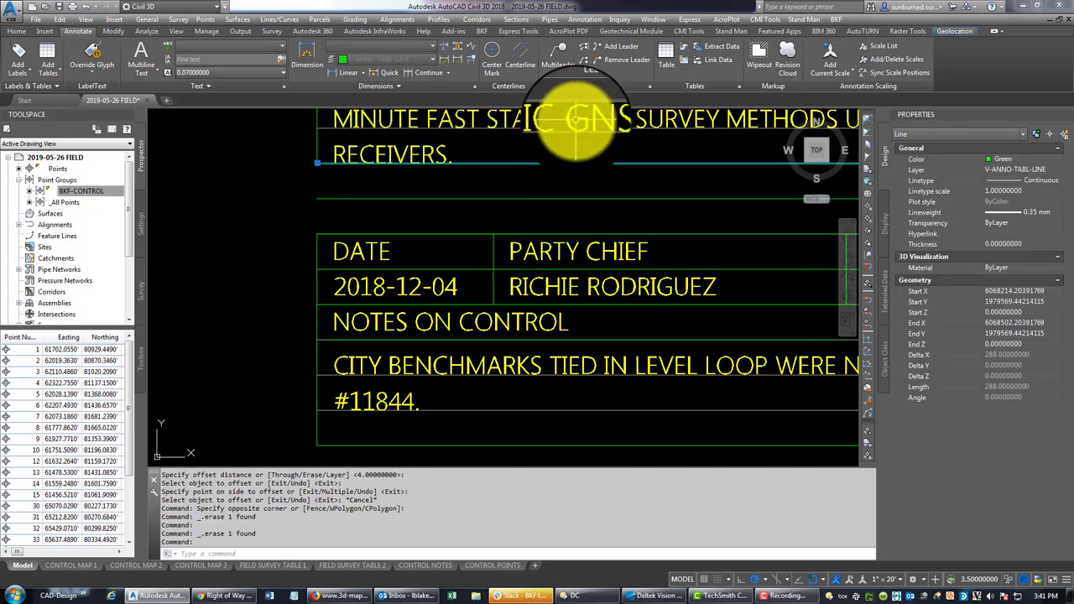
click(16, 31)
key(Escape)
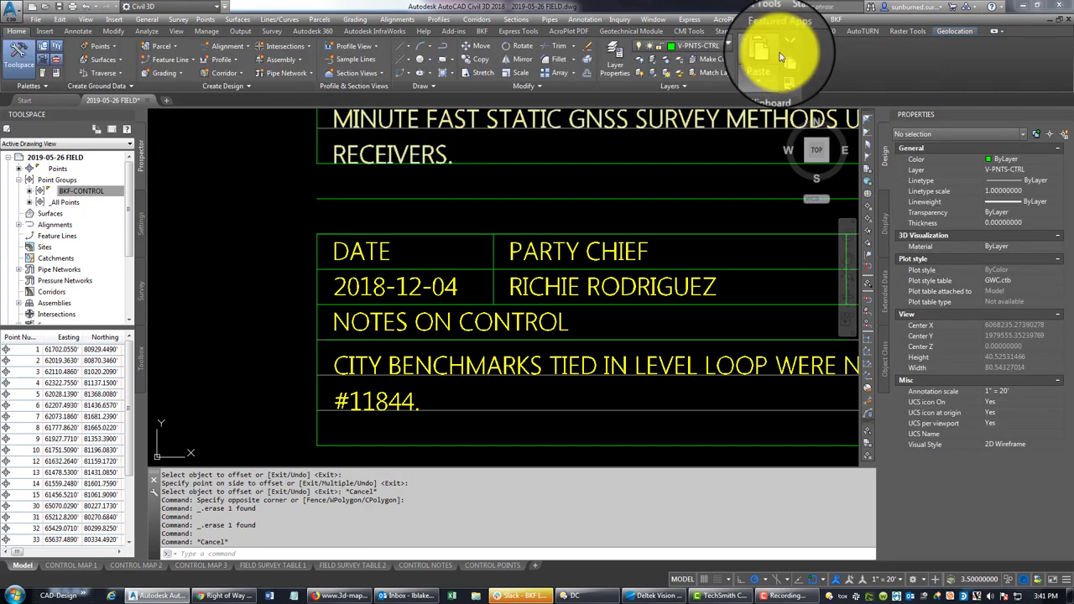
click(785, 61)
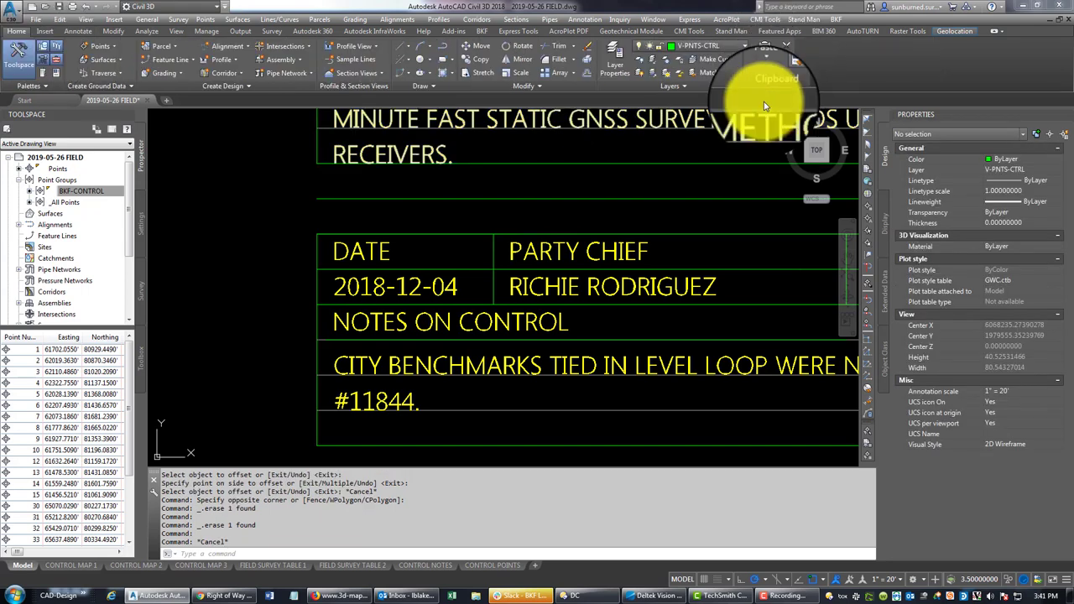
click(633, 126)
click(638, 152)
click(587, 173)
key(Escape)
Step: Extend the first entry's vertical cell lines down to its new bottom border, using that border as the boundary edge
text(EX)
key(Return)
click(412, 192)
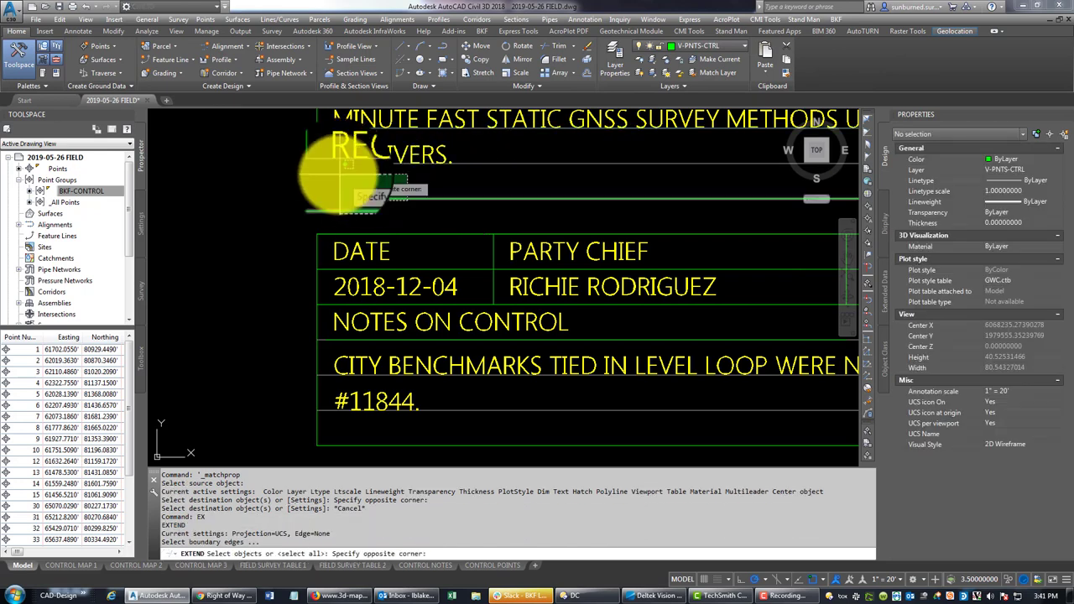
click(327, 163)
key(Return)
click(317, 152)
middle_drag(709, 210, 245, 216)
scroll(640, 200, down, 3)
middle_drag(719, 203, 686, 203)
scroll(684, 206, up, 4)
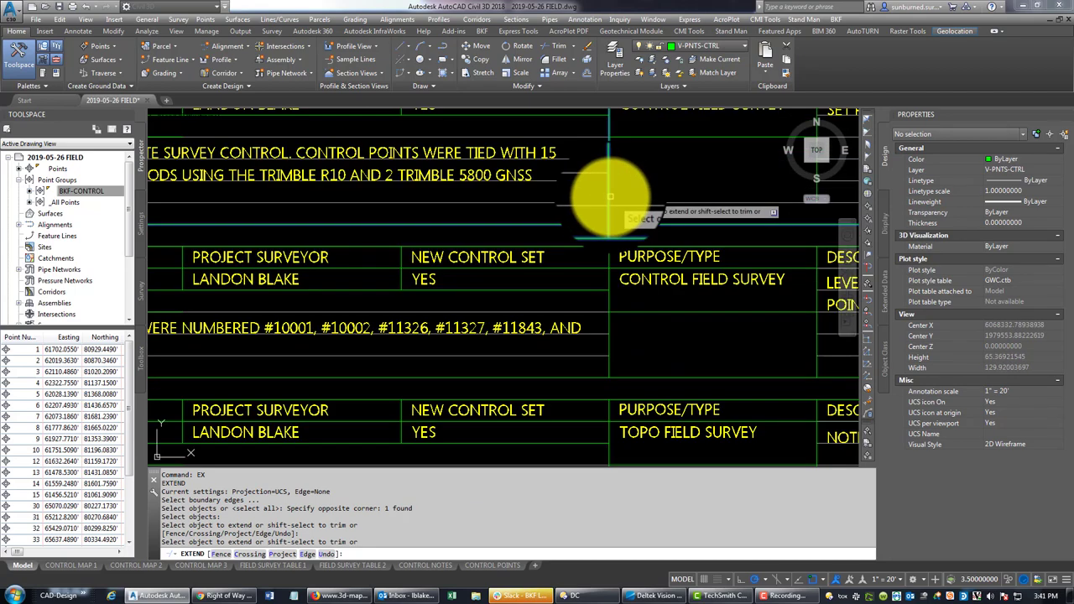
scroll(606, 183, up, 2)
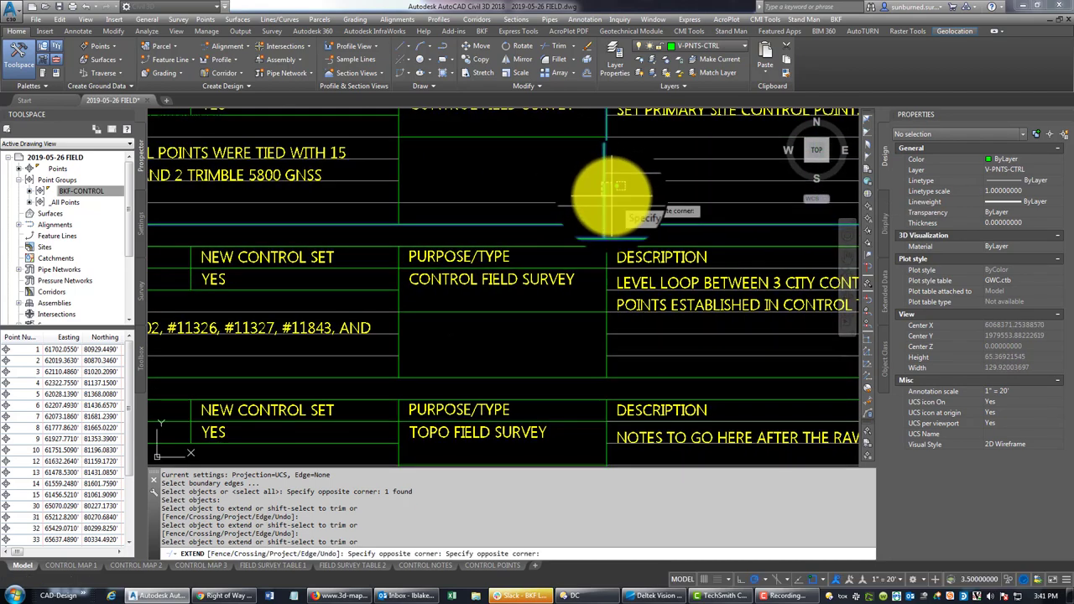
click(612, 196)
middle_drag(626, 195, 277, 193)
middle_drag(666, 193, 400, 190)
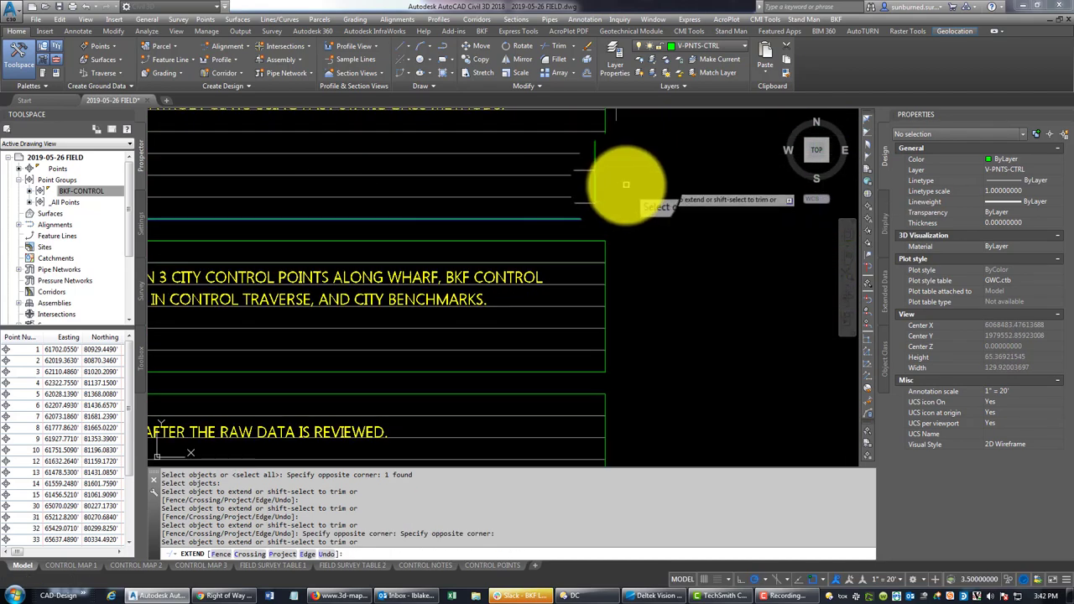
key(Escape)
Step: Set the second entry's date to 2018-12-24 and its party chief to the same name as in the first entry
scroll(604, 189, down, 4)
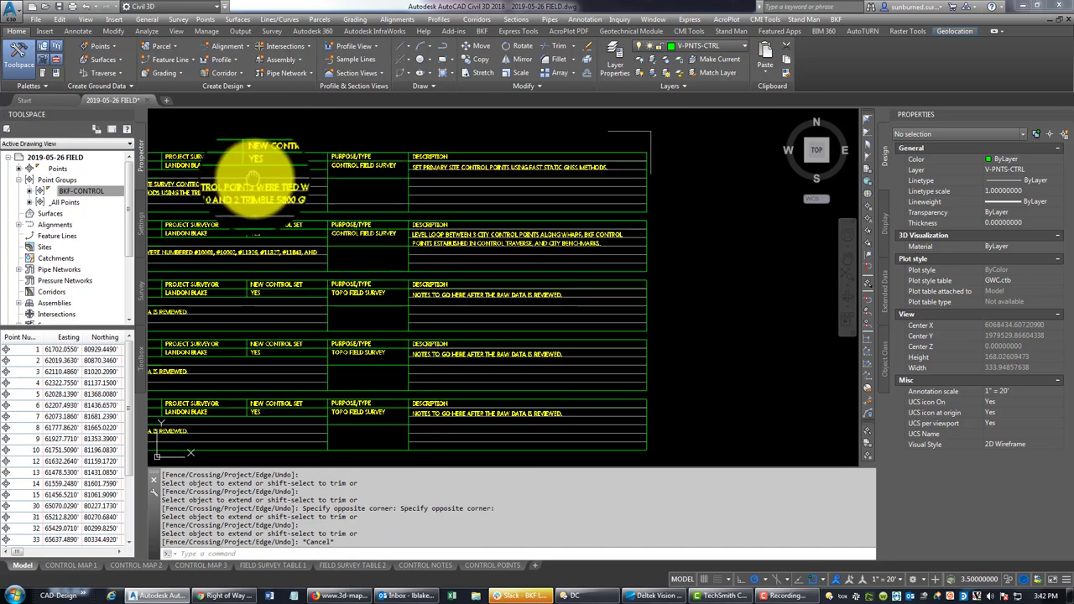
middle_drag(241, 179, 592, 156)
scroll(585, 152, up, 5)
scroll(636, 166, down, 3)
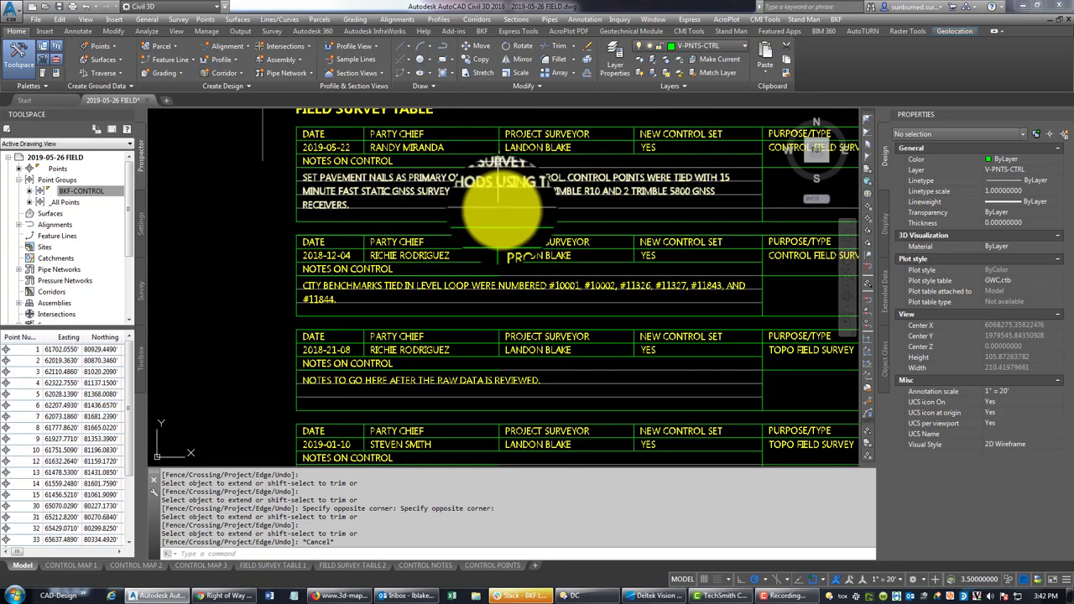
mouse_move(501, 214)
middle_down()
mouse_move(456, 179)
mouse_move(472, 188)
middle_up()
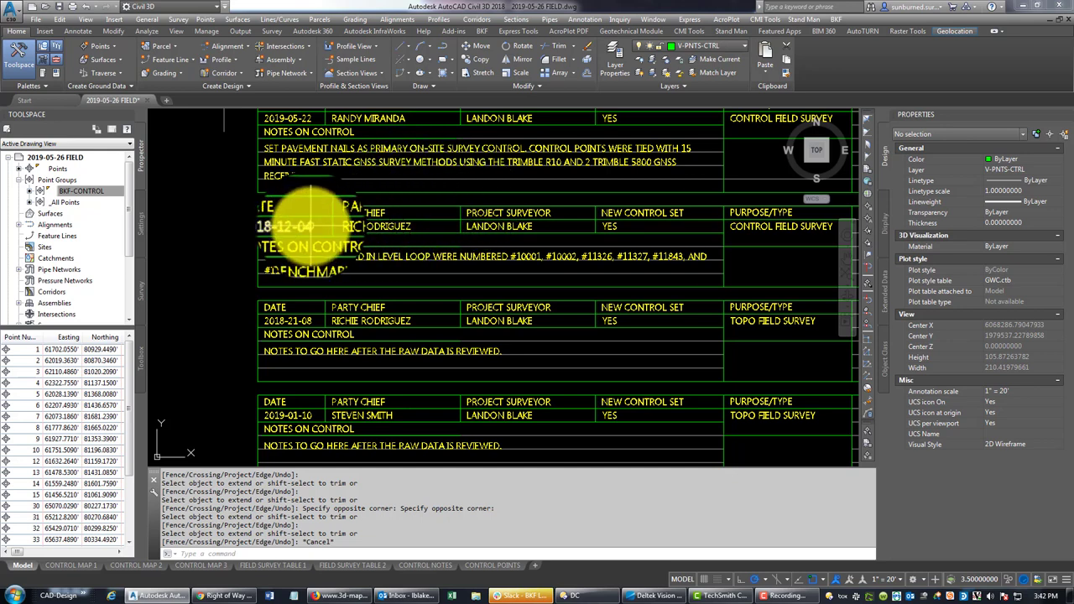
double_click(306, 226)
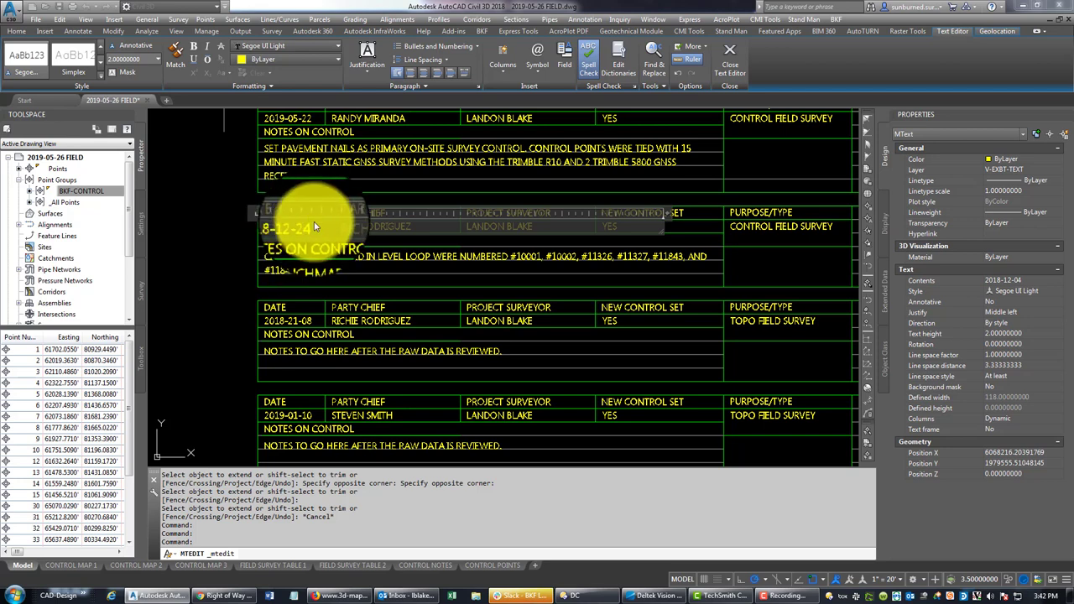
click(344, 274)
scroll(375, 225, down, 2)
click(384, 227)
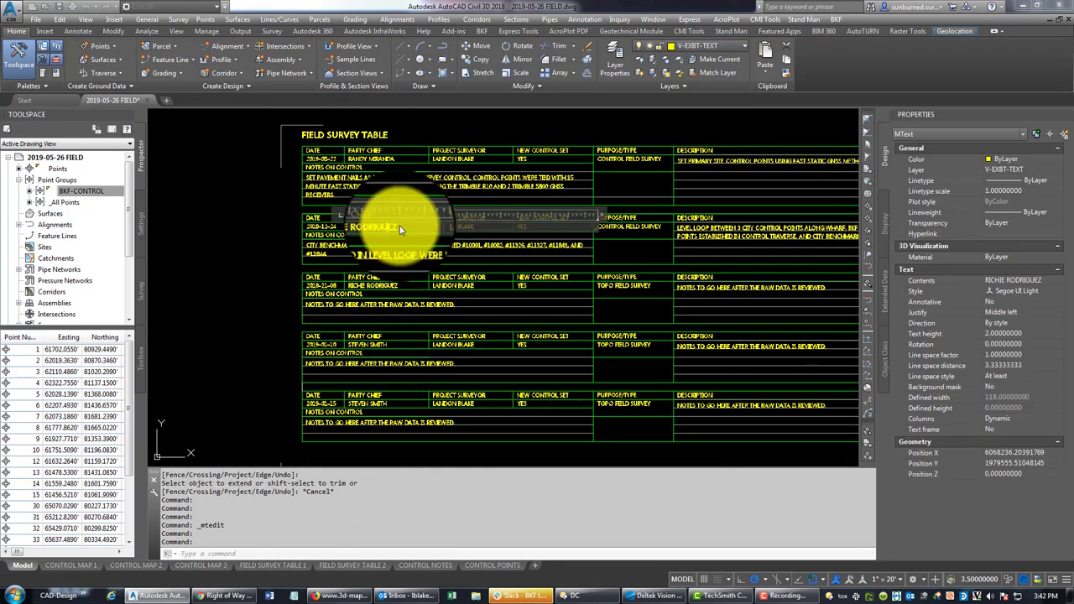
double_click(399, 226)
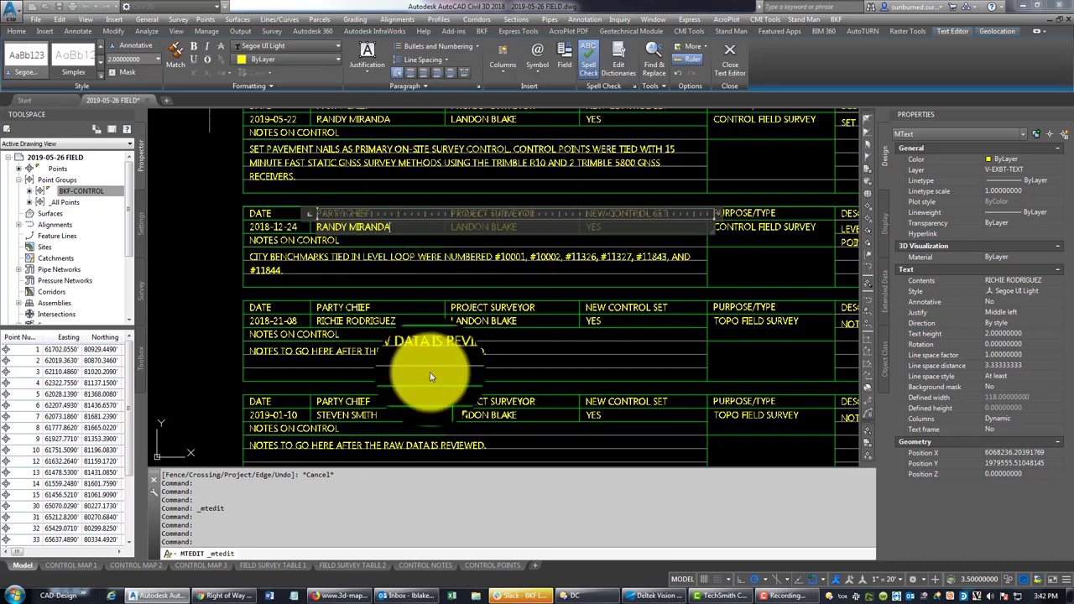
click(794, 307)
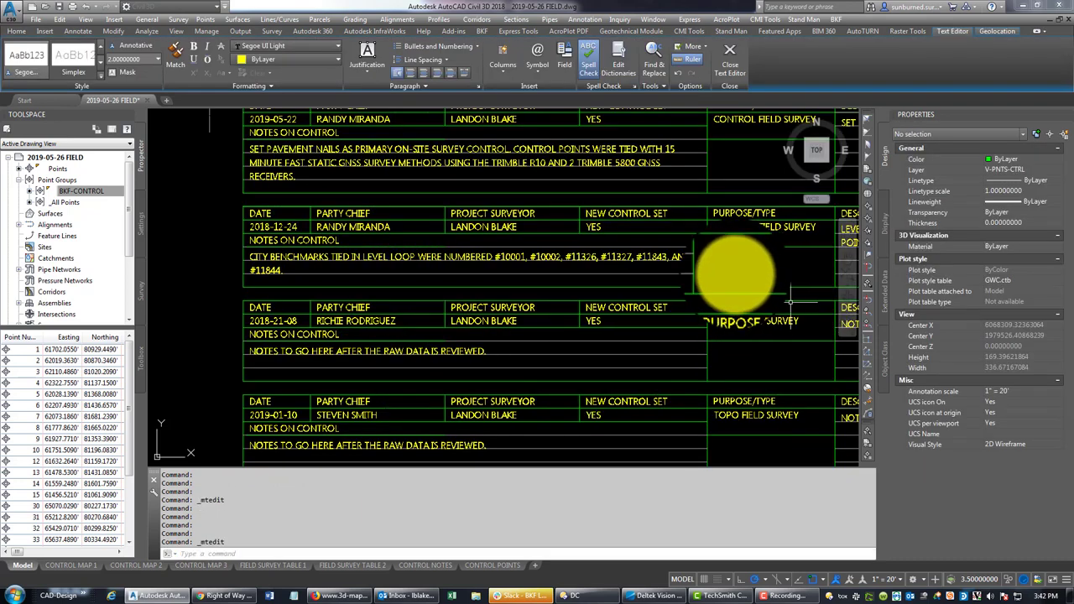
Step: Set the second entry's new control set value to NO and its purpose/type to TOPO SURVEY
double_click(612, 227)
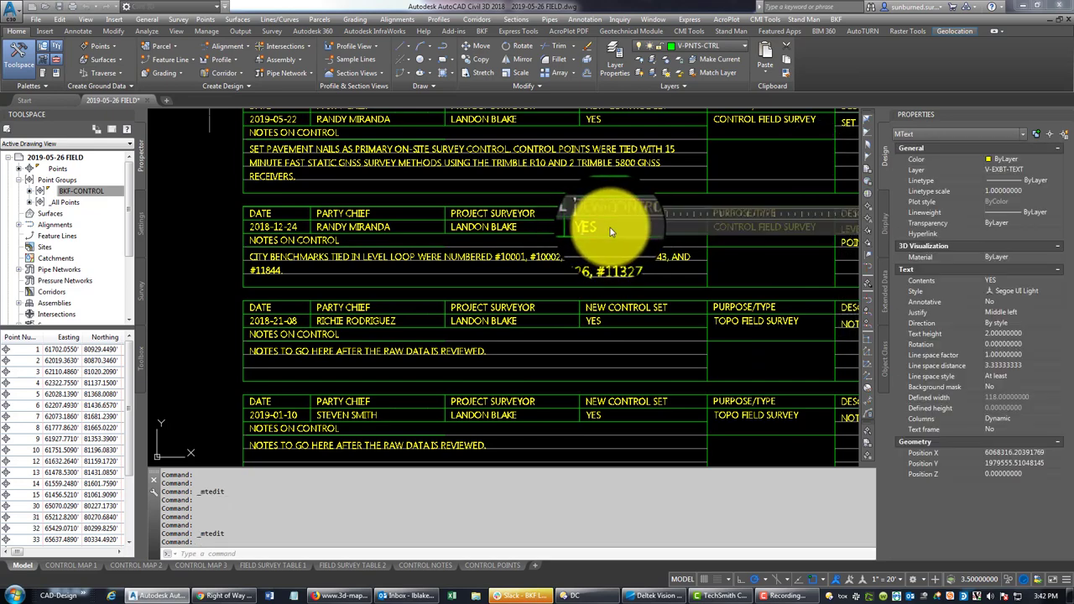
click(704, 304)
middle_drag(838, 251, 581, 246)
double_click(554, 222)
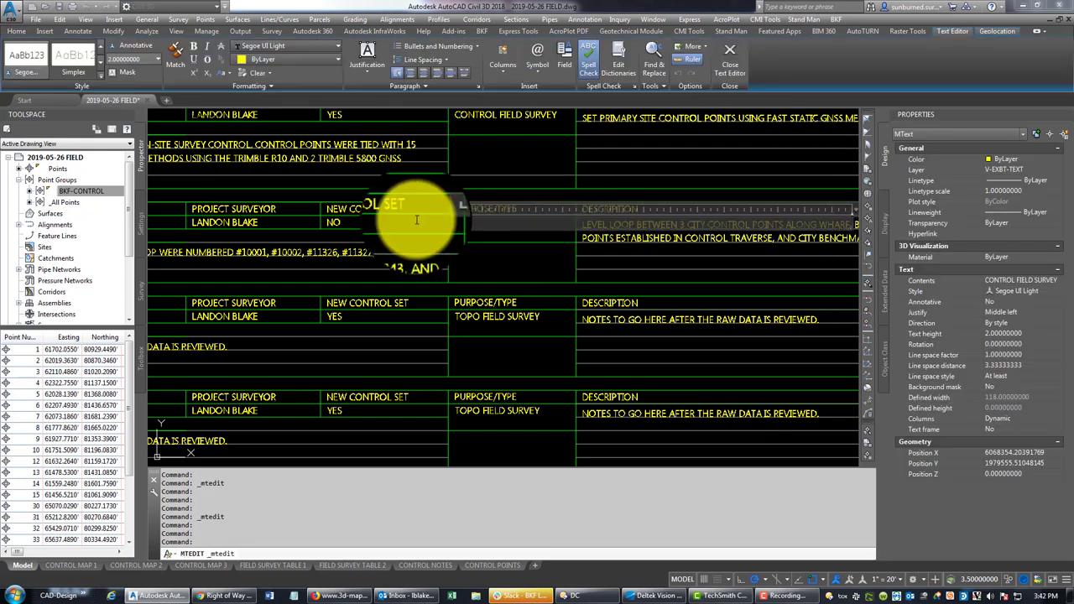
click(465, 271)
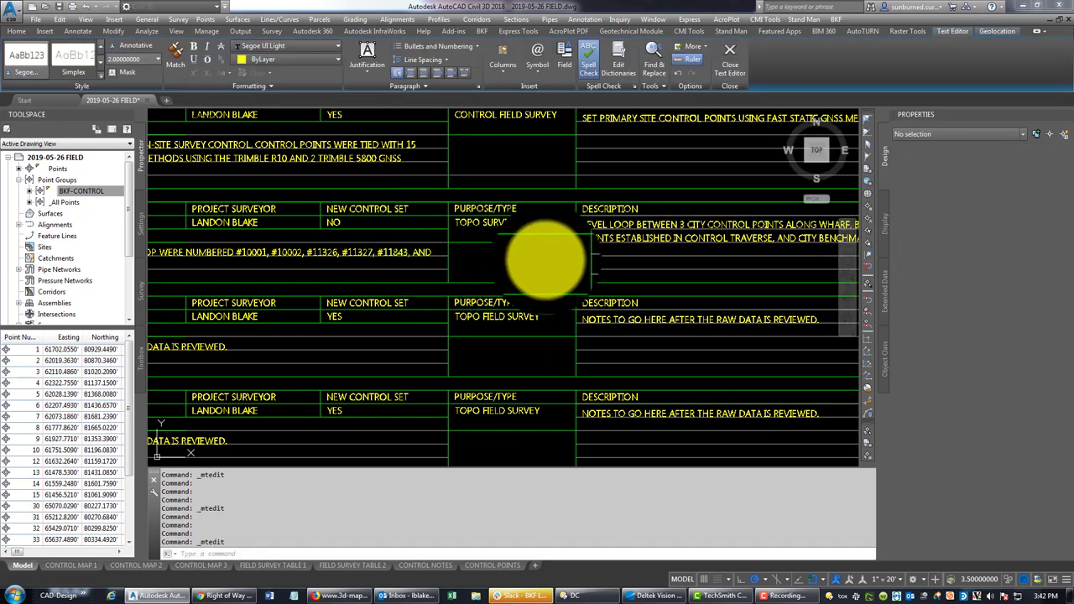
Step: Replace the second entry's description with "SURVEY OF SURFACE UTILITY FEATURES USING PRIMARY SURVEY CONTROL ALREADY SET ON-SITE."
middle_drag(595, 255, 427, 233)
double_click(495, 202)
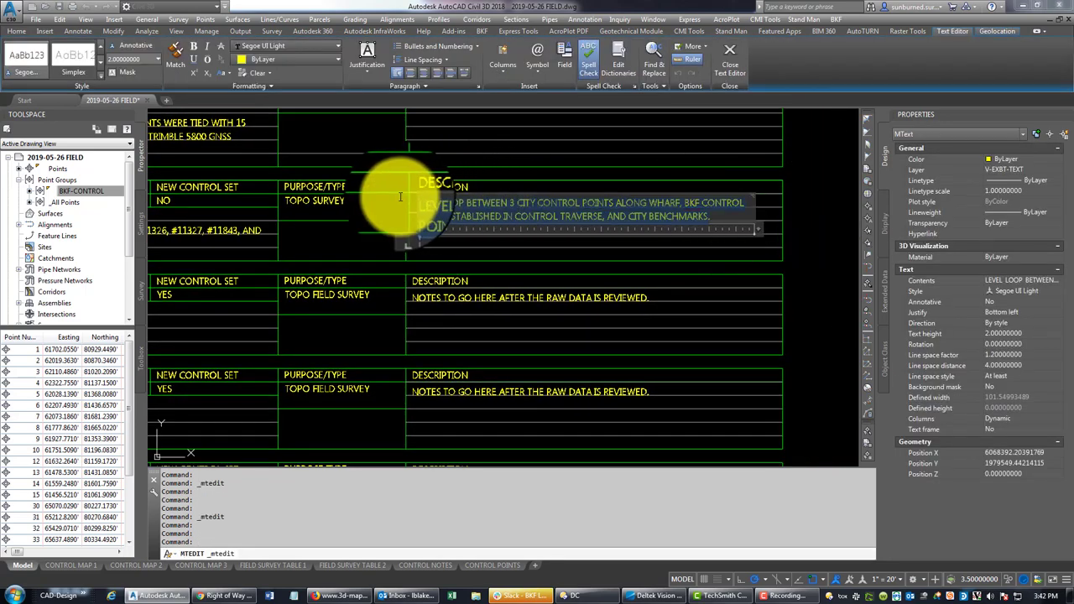
key(ctrl+a)
text(SURV)
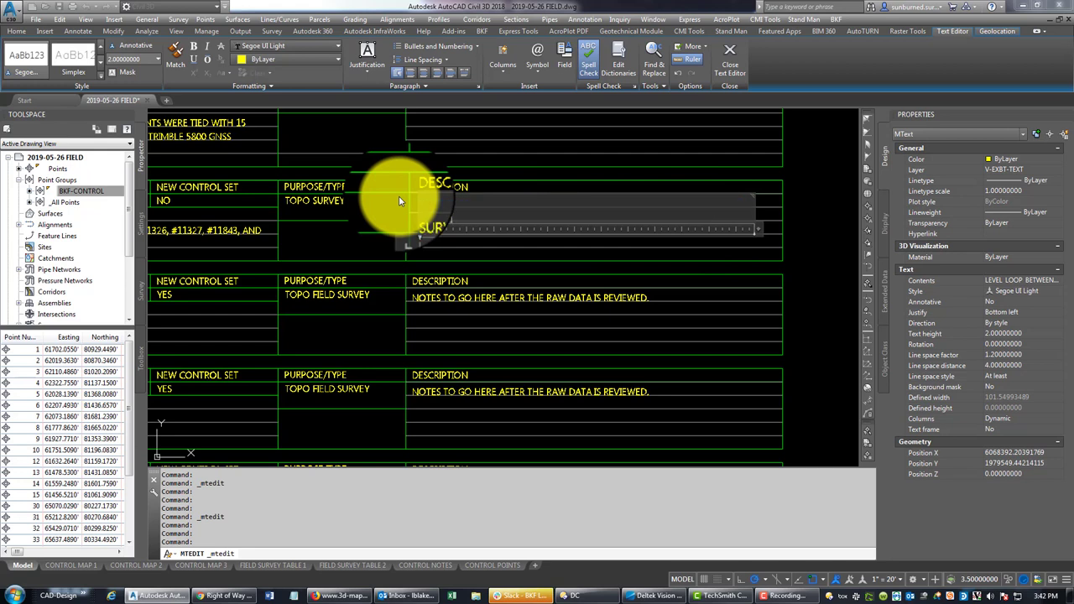
text(F SURFACE UTILITY FEATURES USIGN)
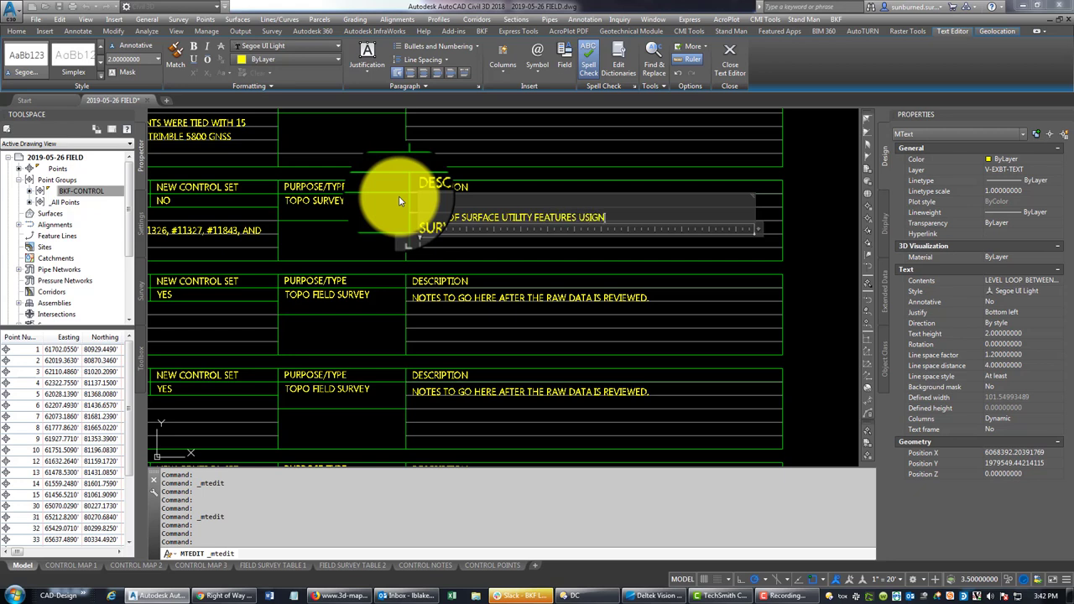
key(BackSpace)
key(BackSpace)
key(BackSpace)
text(ING PRIMARY SURVEY CONTROL)
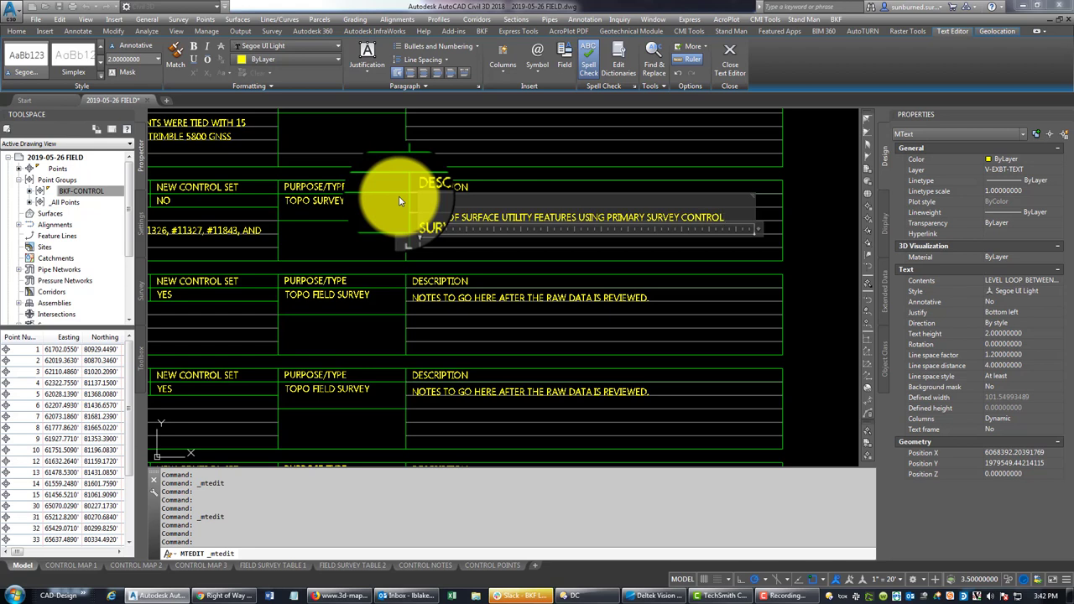
text( SET ON)
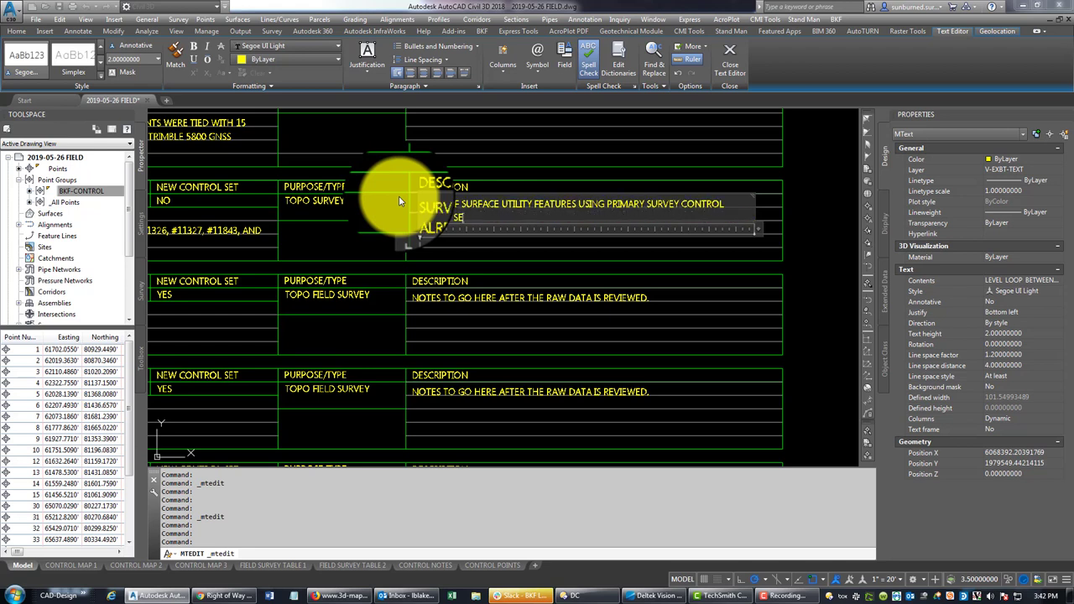
text(-SITE.)
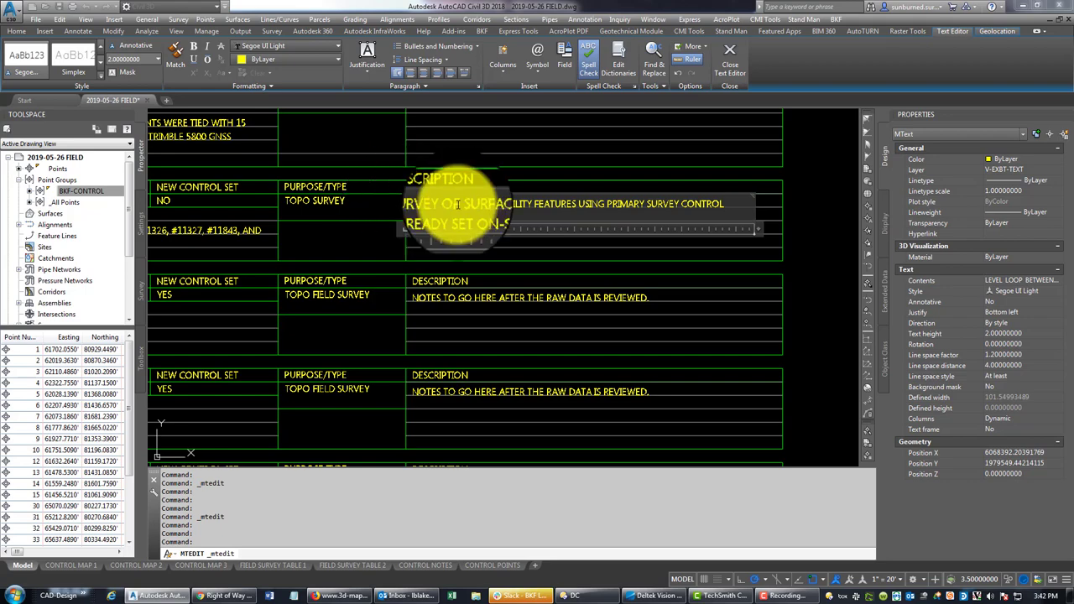
click(409, 243)
Step: Replace the second entry's notes on control with "NO NEW CONTROL POINTS WERE SET DURING THIS FIELD SURVEY."
mouse_move(359, 210)
middle_down()
mouse_move(695, 196)
mouse_move(828, 204)
middle_up()
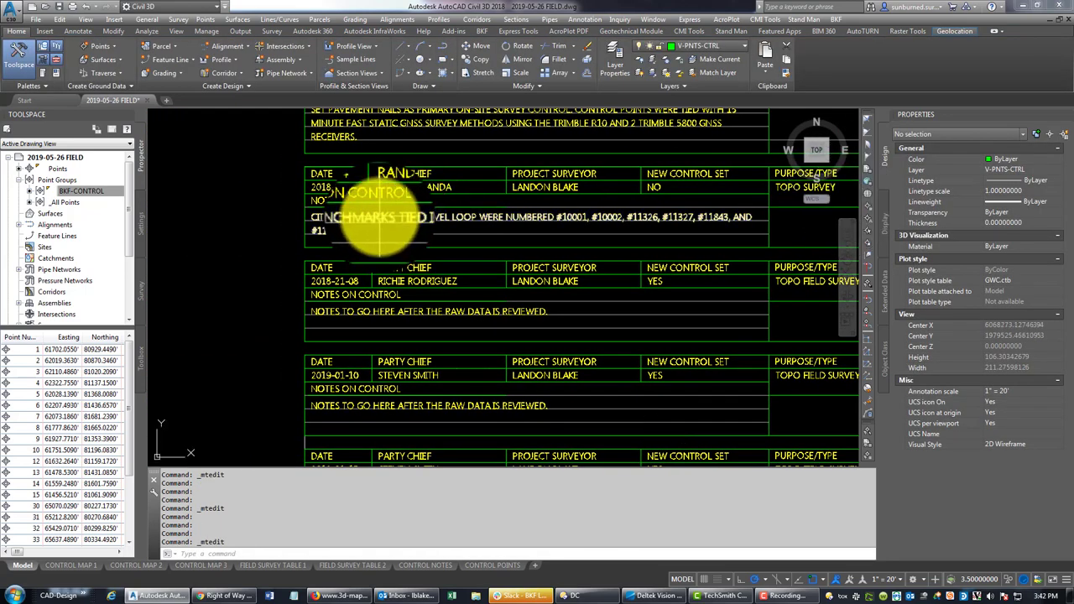
click(382, 229)
double_click(351, 230)
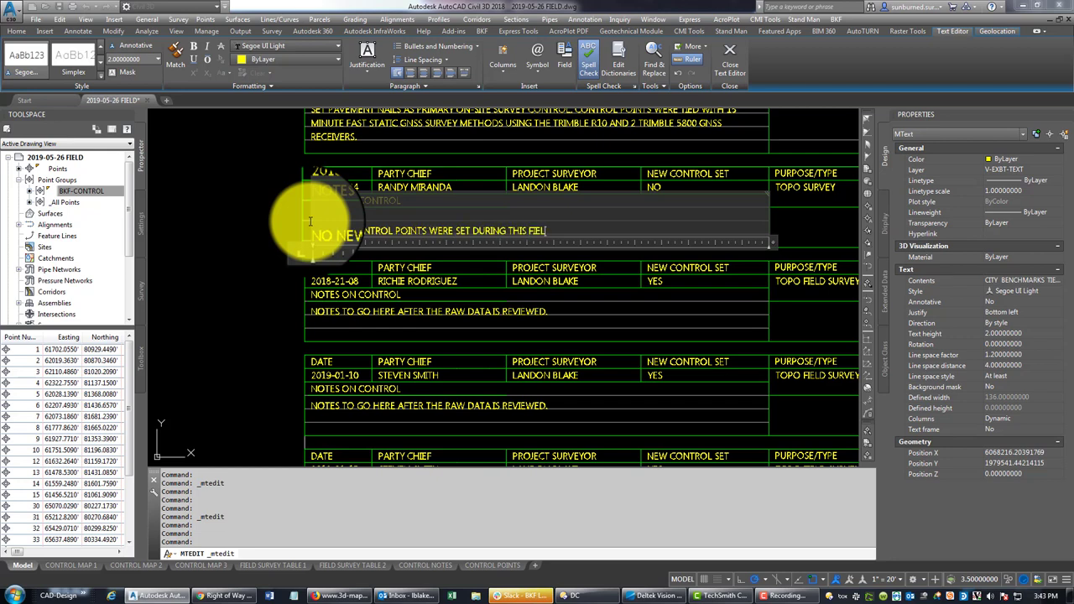
click(271, 211)
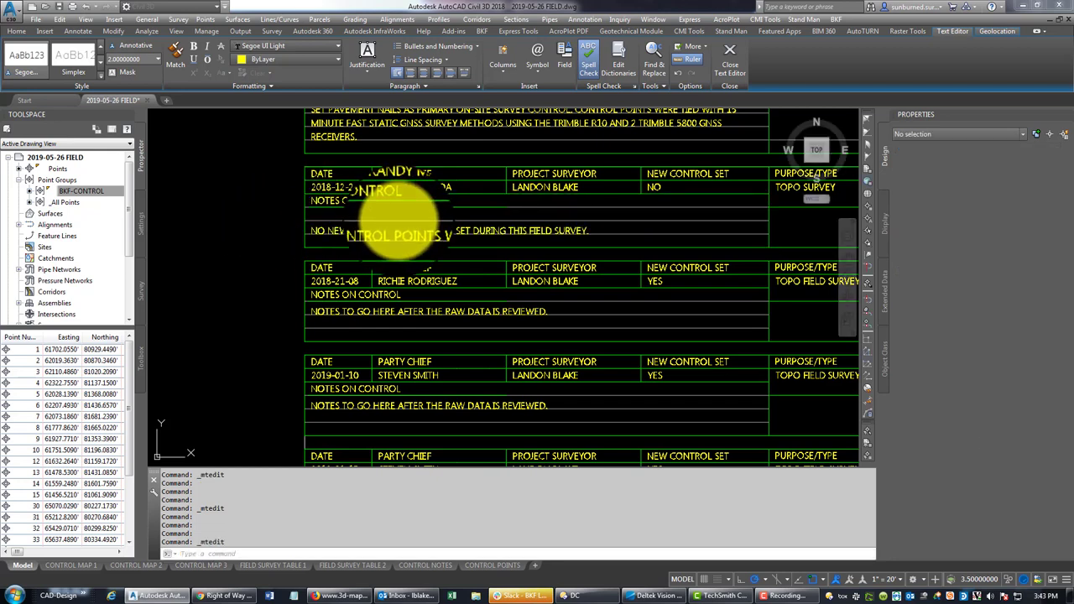
Step: Move the second entry's notes text up one row so it sits on the first notes line
click(359, 233)
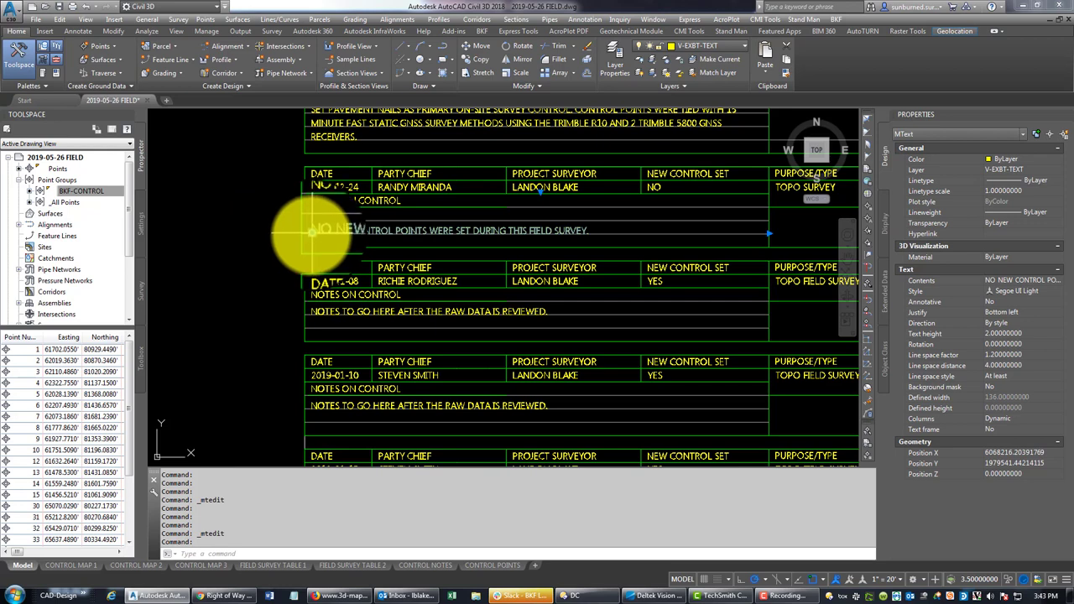
click(313, 231)
key(Escape)
key(Escape)
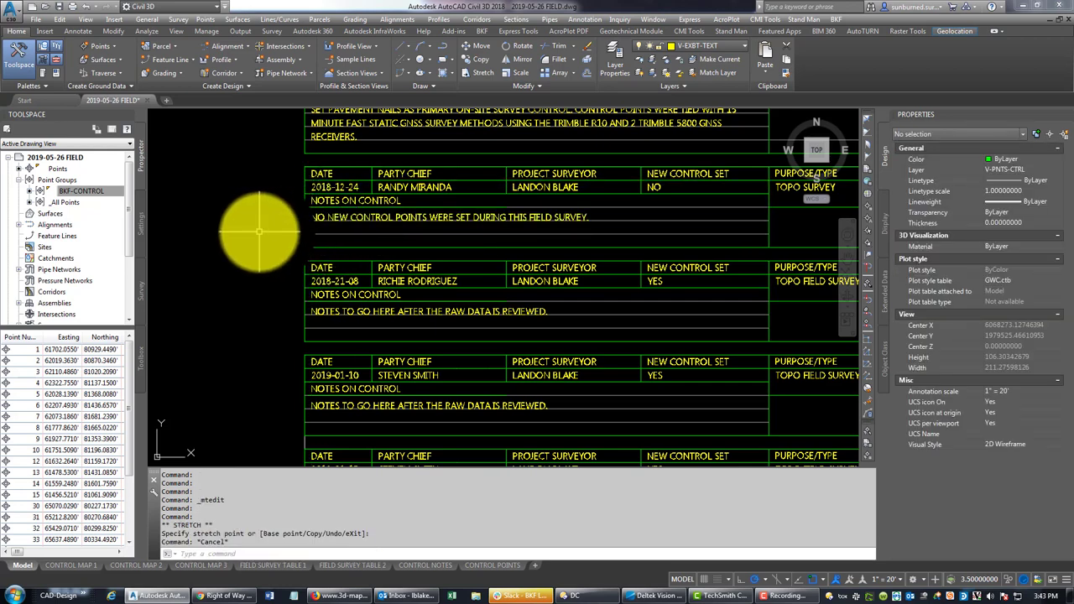
Step: Draw a short horizontal helper line outward from the upper-left corner of the third entry to mark its position
scroll(259, 231, down, 3)
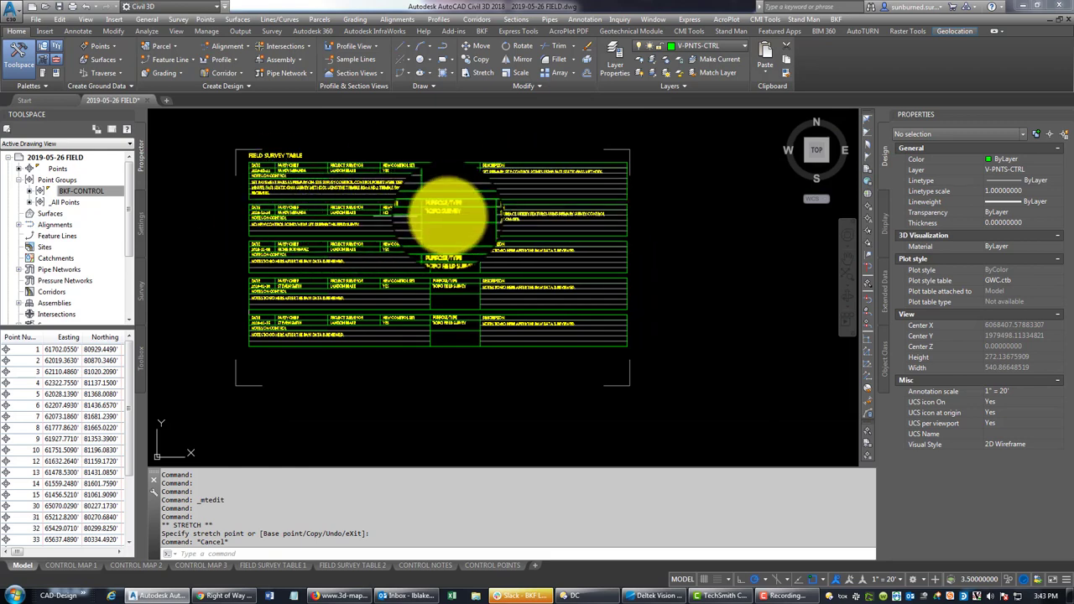
scroll(504, 220, up, 4)
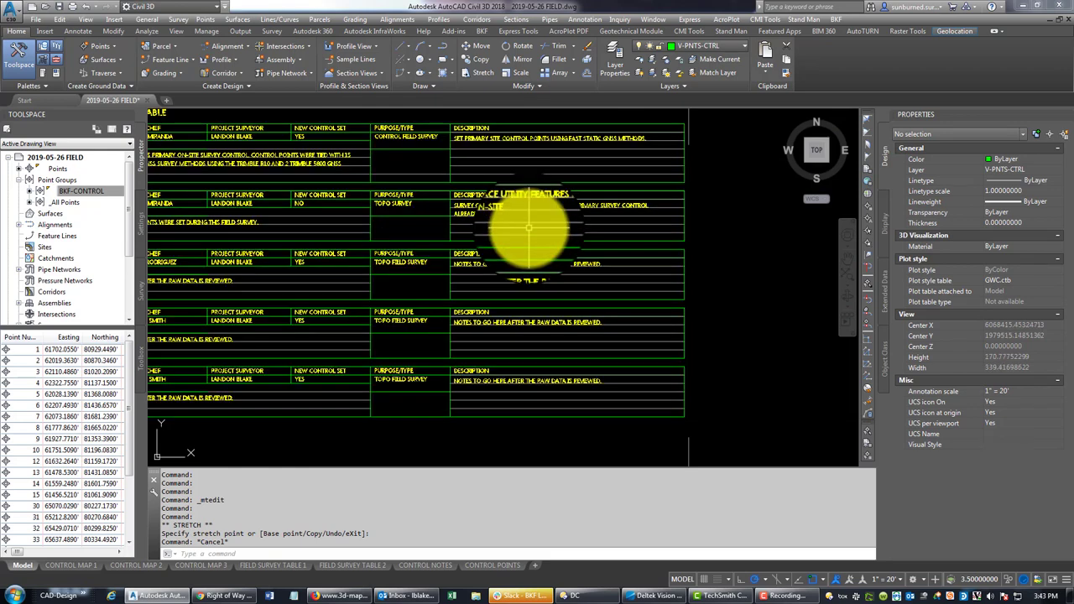
key(Escape)
click(197, 227)
key(Escape)
text(l)
key(Return)
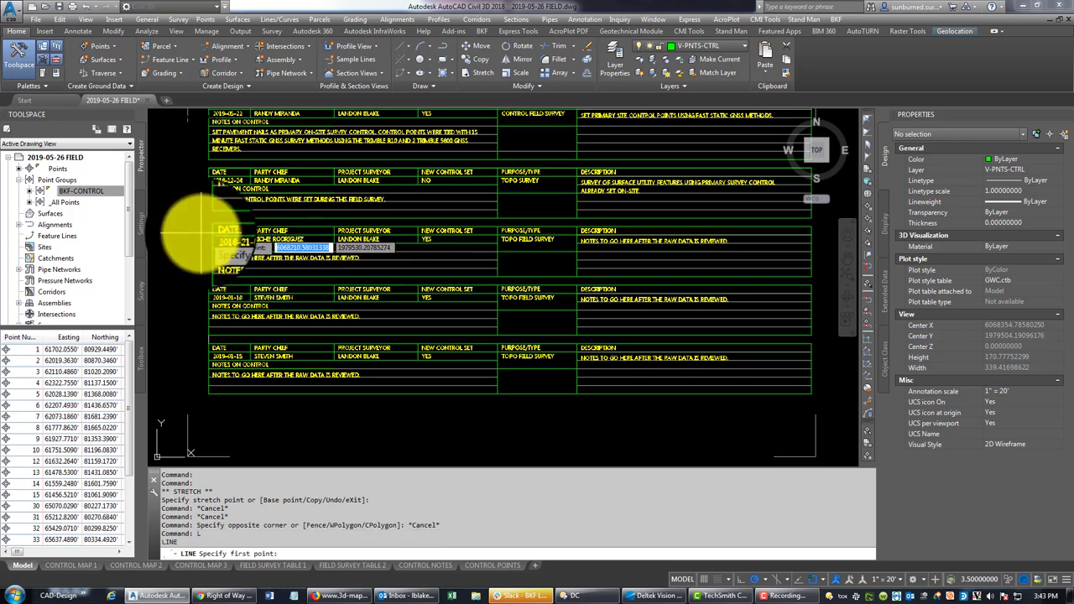
click(180, 228)
key(Escape)
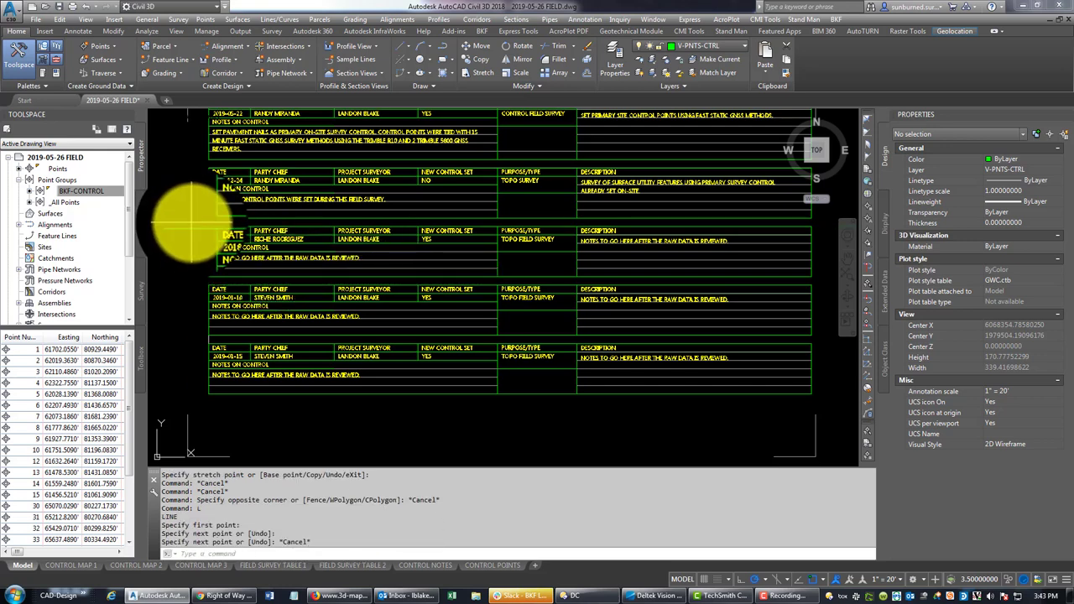
Step: Delete the third, fourth and fifth entries of the field survey table, keeping the helper line
click(192, 223)
click(789, 393)
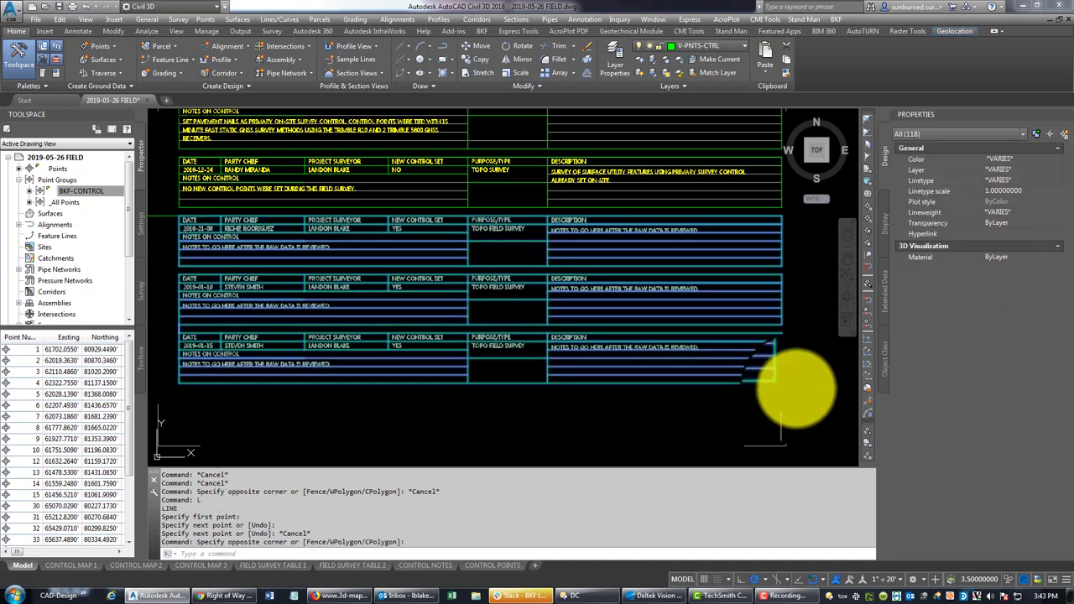
key(Delete)
middle_drag(492, 305, 471, 380)
Step: Copy the complete second entry straight down from its upper-left corner to the helper line as the third entry
text(c)
key(Return)
scroll(504, 369, down, 2)
scroll(192, 240, up, 2)
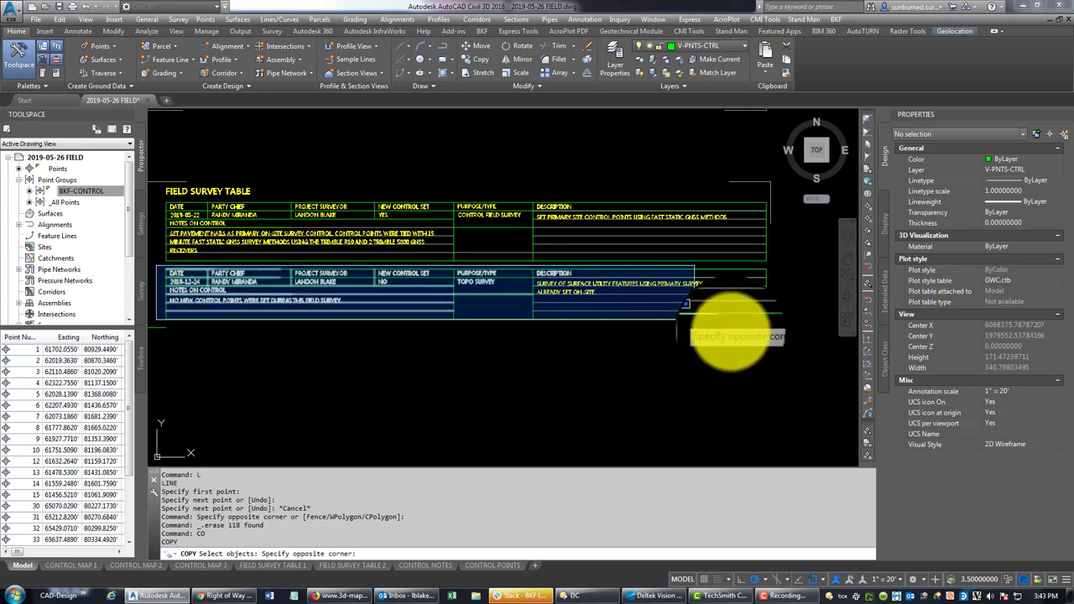
click(784, 312)
scroll(515, 323, up, 2)
key(Return)
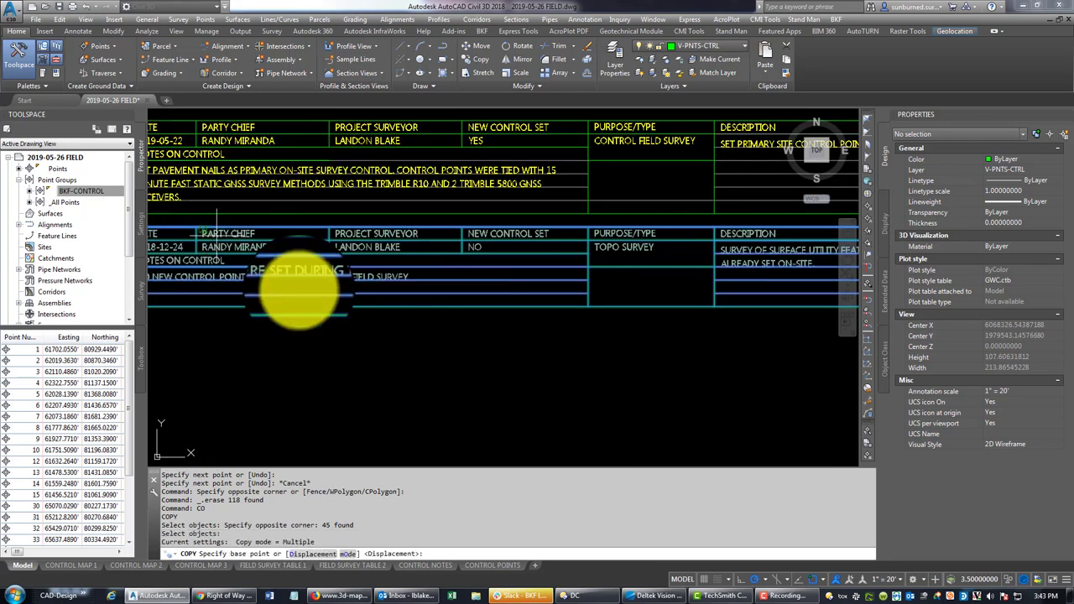
scroll(240, 288, down, 2)
scroll(252, 293, up, 2)
click(261, 270)
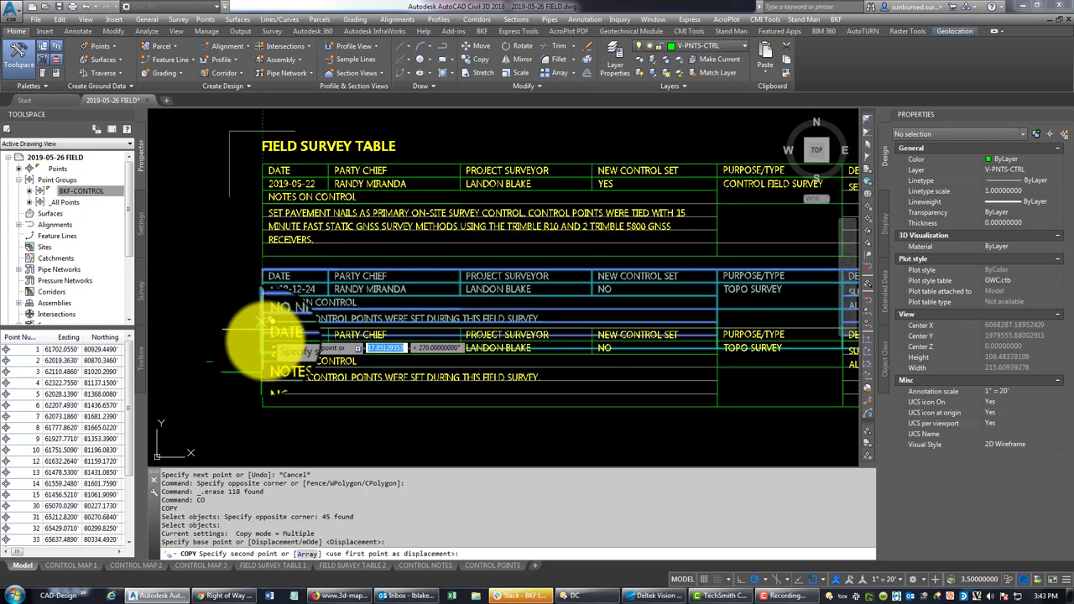
click(250, 357)
key(Escape)
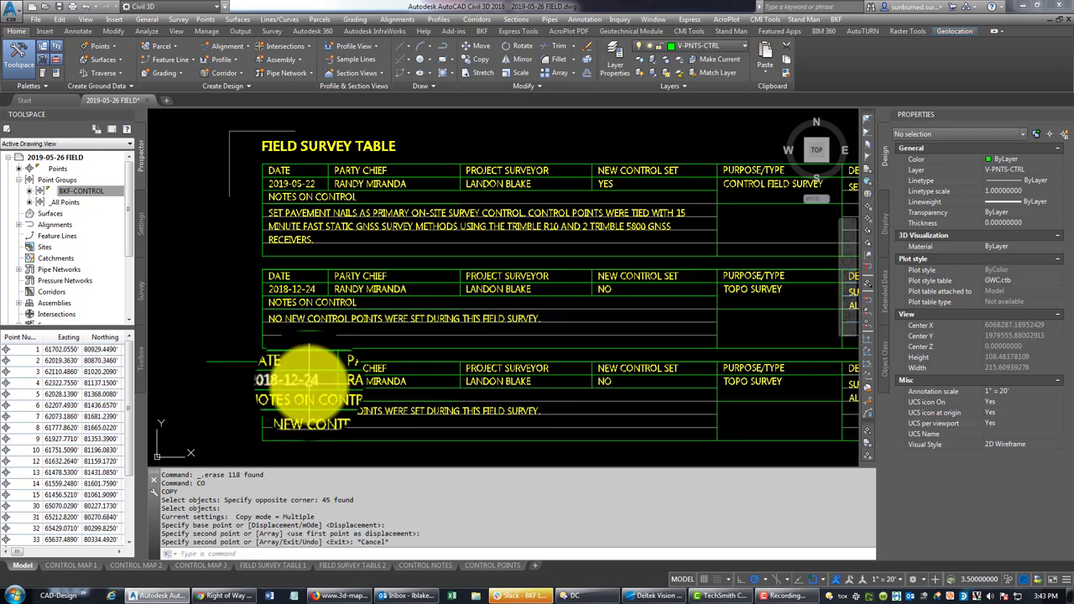
Step: Set the date of the third field survey table entry to 2018-12-25
double_click(298, 382)
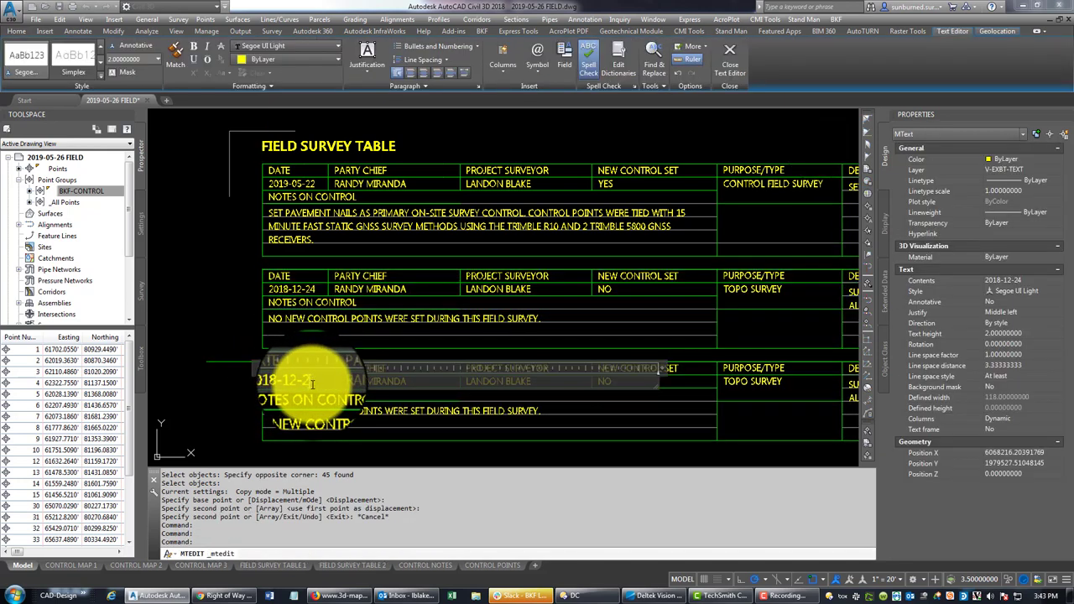
click(213, 345)
key(Escape)
Step: Delete the short helper line beside the third entry's upper-left corner
click(234, 369)
click(220, 348)
key(Delete)
Step: Examine the three field survey table entries and how they fit within the sheet's corner marks
scroll(276, 228, down, 5)
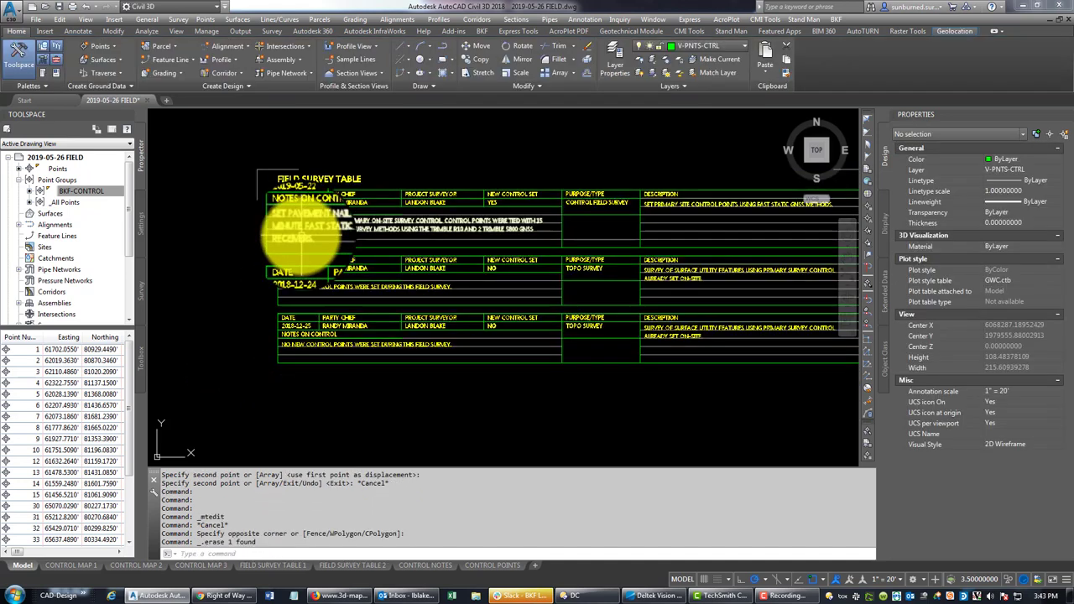
key(Escape)
key(Escape)
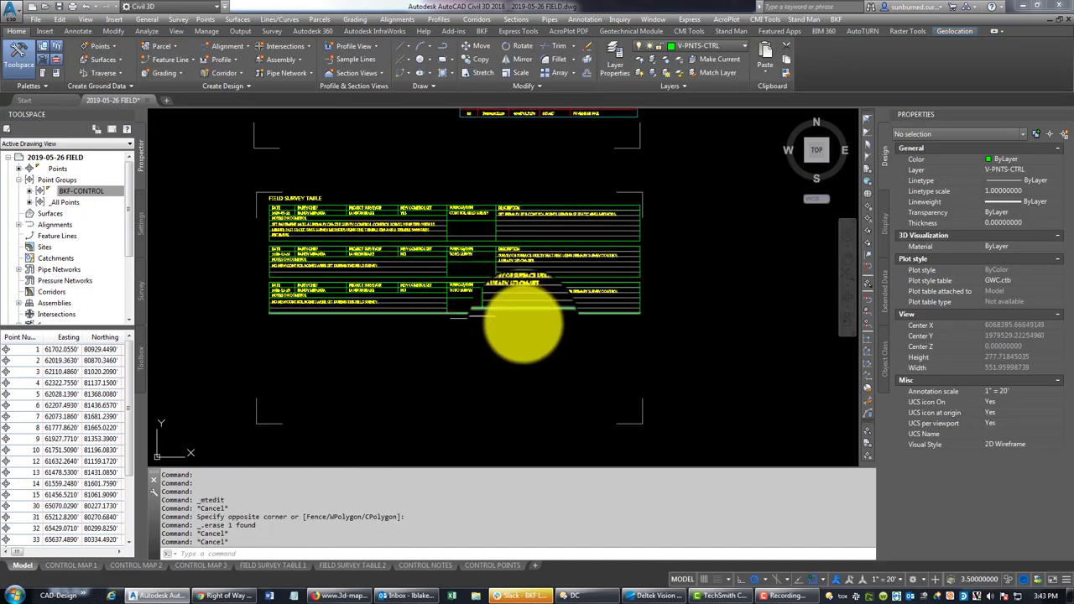
scroll(470, 324, up, 3)
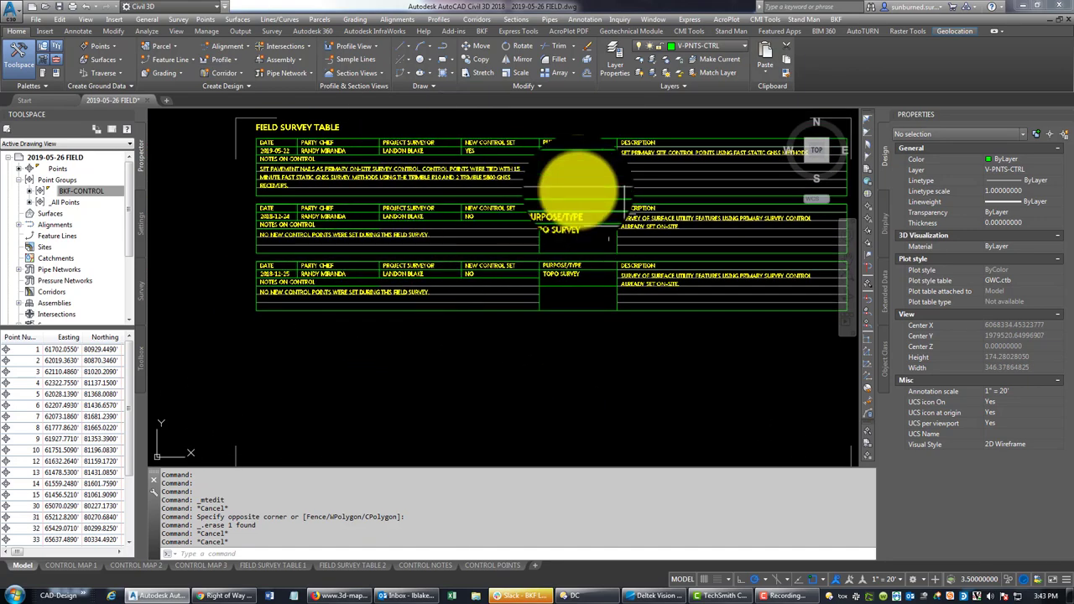
mouse_move(546, 352)
middle_down()
mouse_move(515, 370)
mouse_move(476, 355)
middle_up()
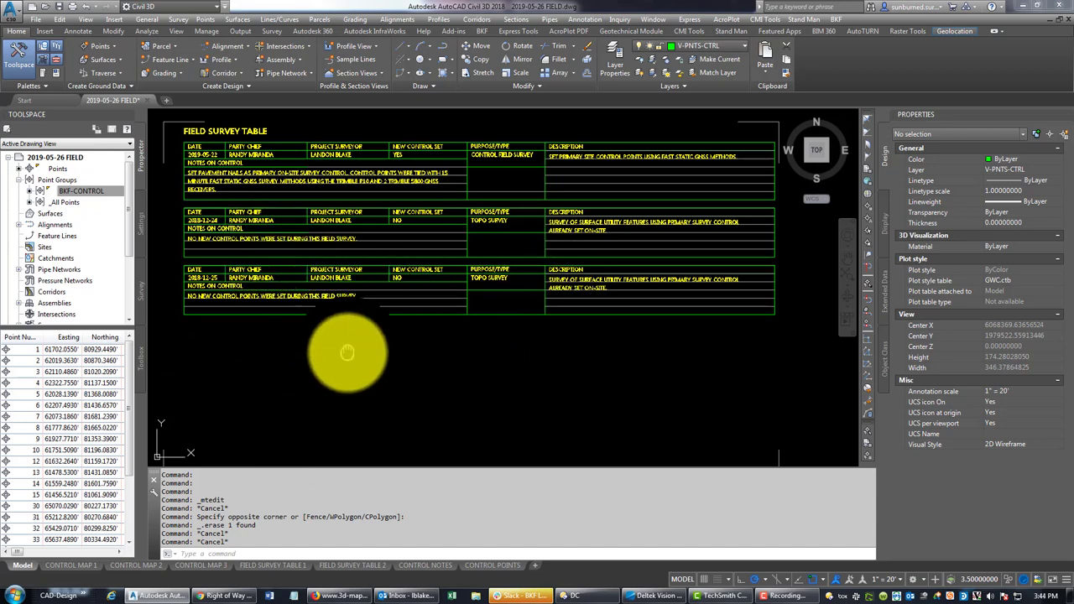
middle_drag(348, 352, 339, 347)
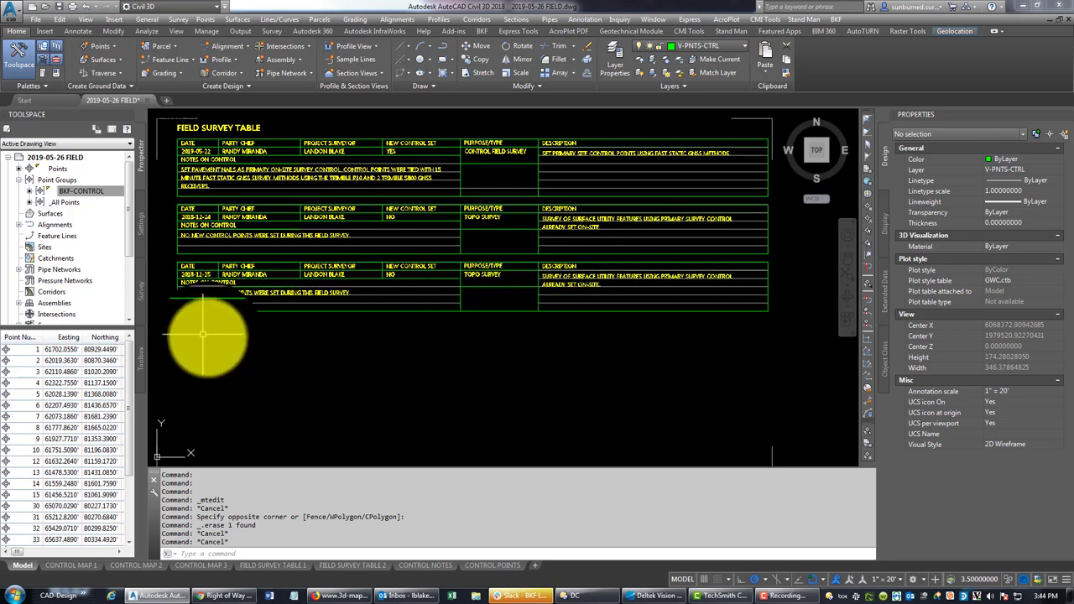
middle_drag(333, 380, 334, 367)
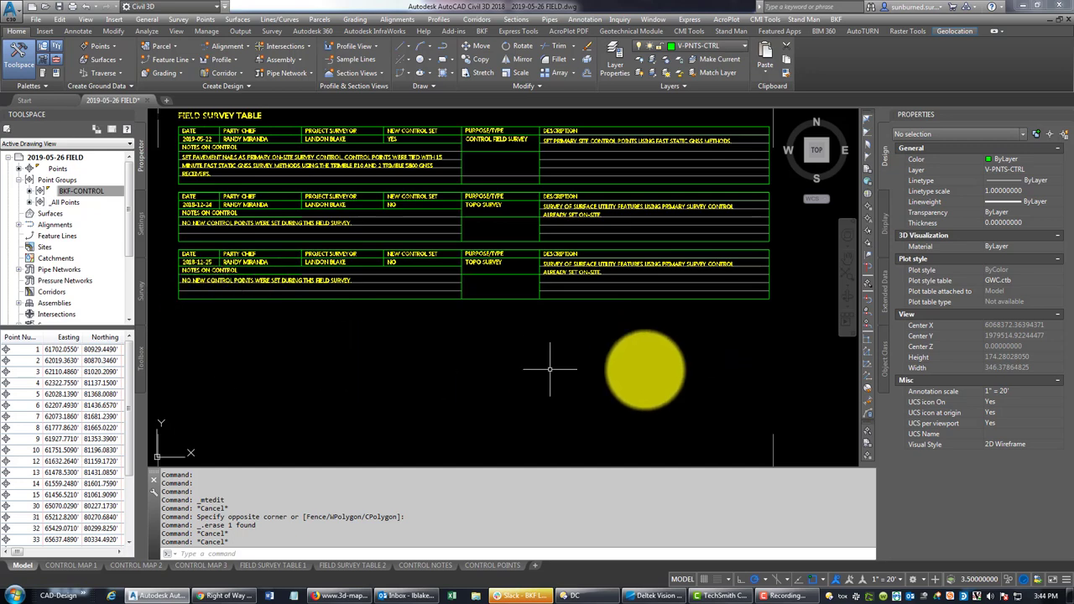
scroll(446, 283, down, 2)
scroll(328, 328, up, 2)
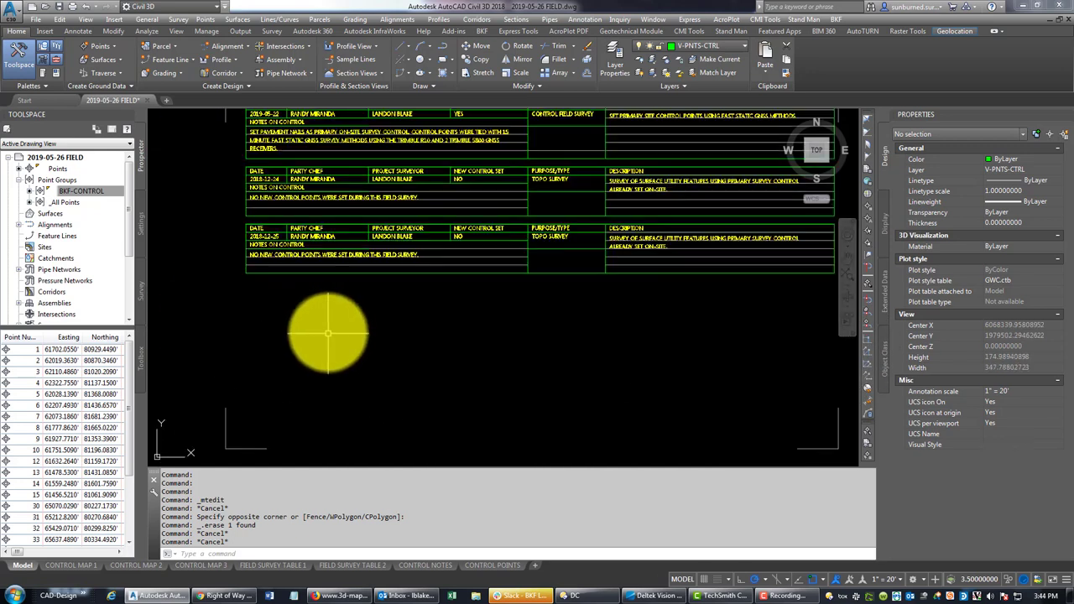
scroll(467, 372, down, 2)
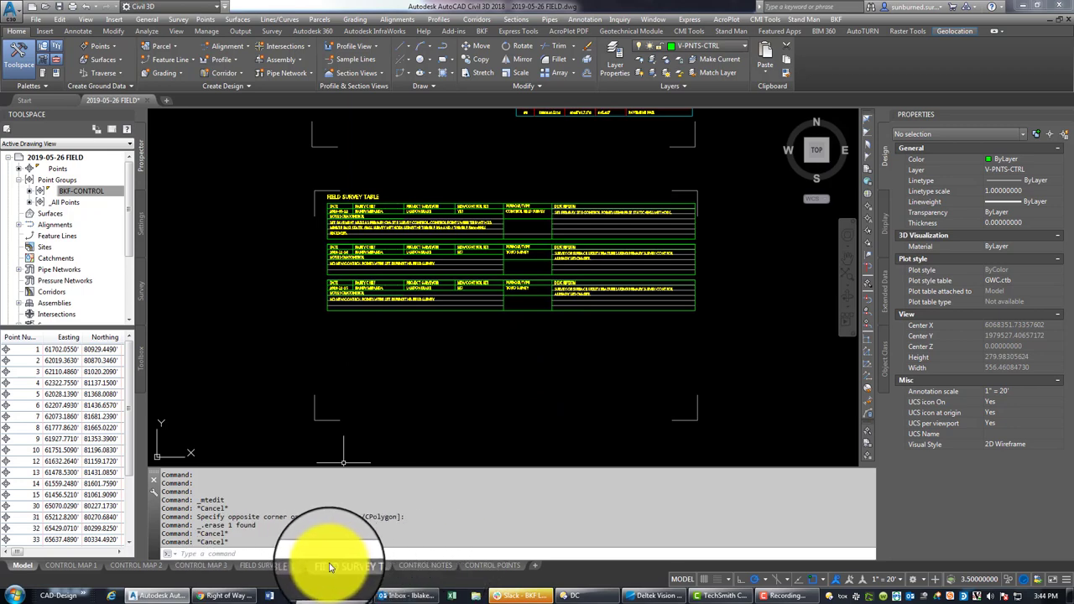
Step: Open the FIELD SURVEY TABLE 1 layout and try to zoom to the extents inside its viewport
click(284, 565)
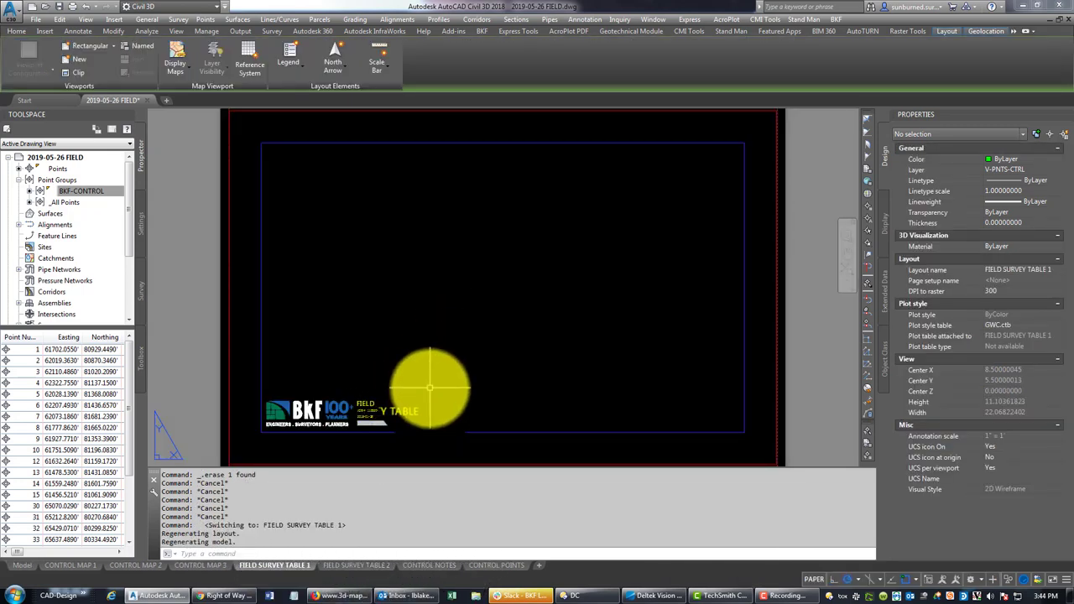
double_click(515, 304)
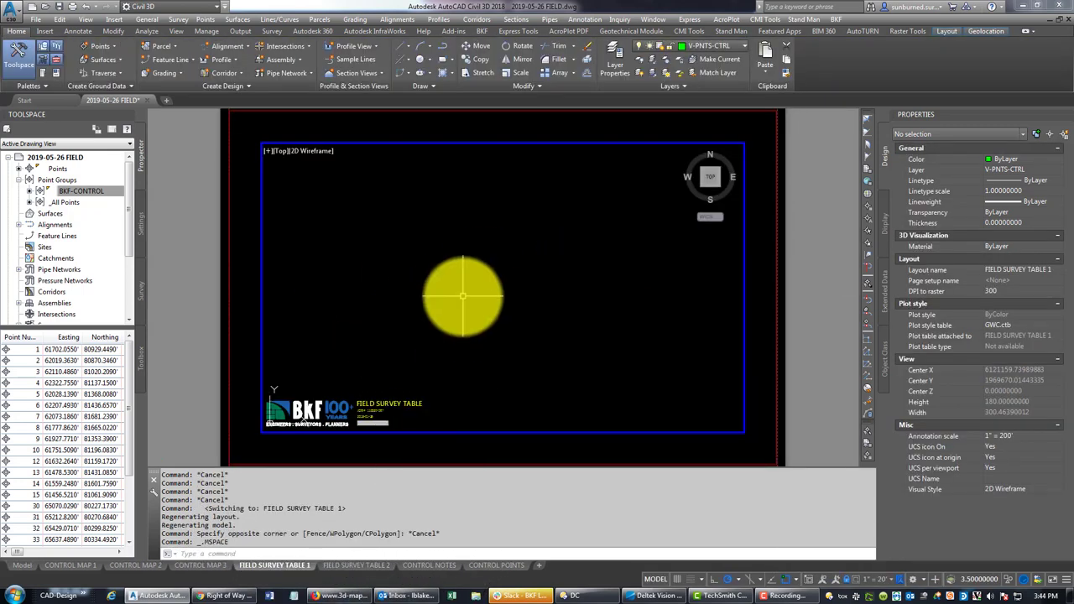
middle_click(462, 296)
middle_click(463, 296)
middle_click(462, 296)
middle_click(465, 296)
double_click(760, 293)
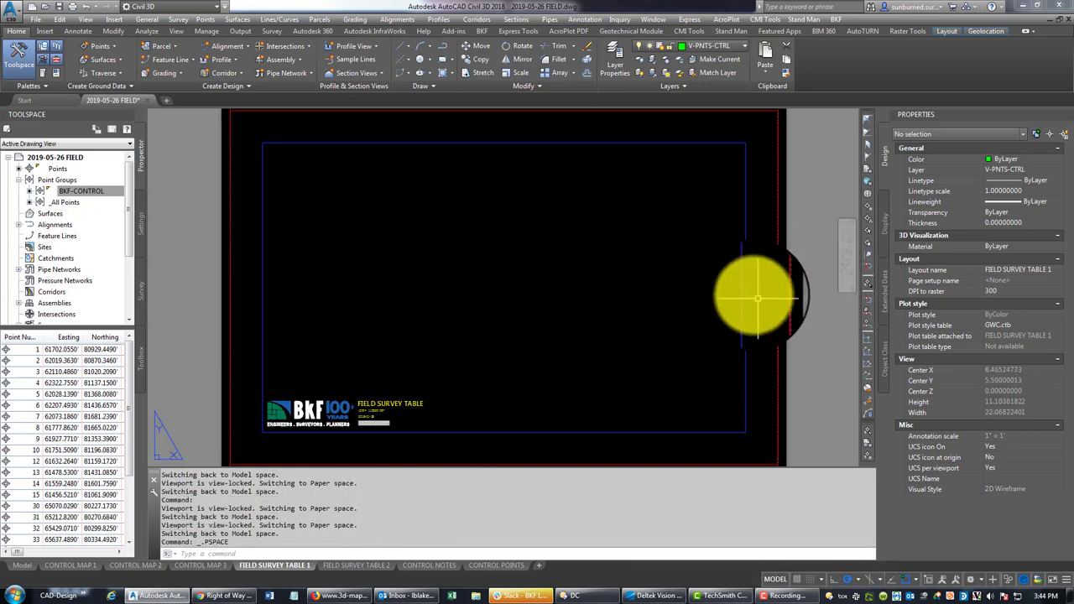
Step: Unlock the display of the viewport on the FIELD SURVEY TABLE 1 sheet
click(745, 285)
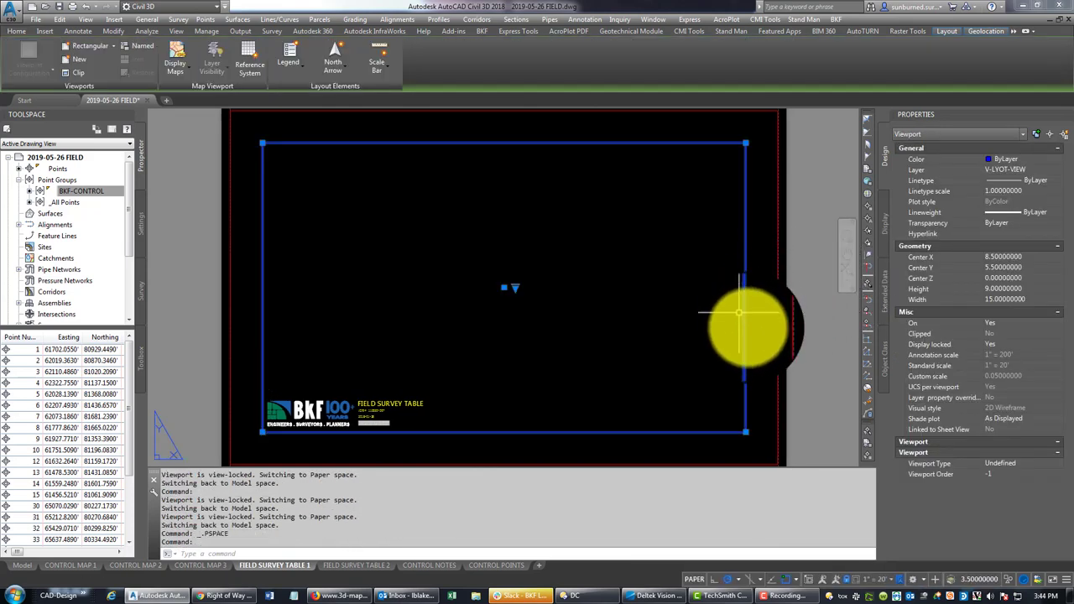
click(1032, 347)
click(1025, 357)
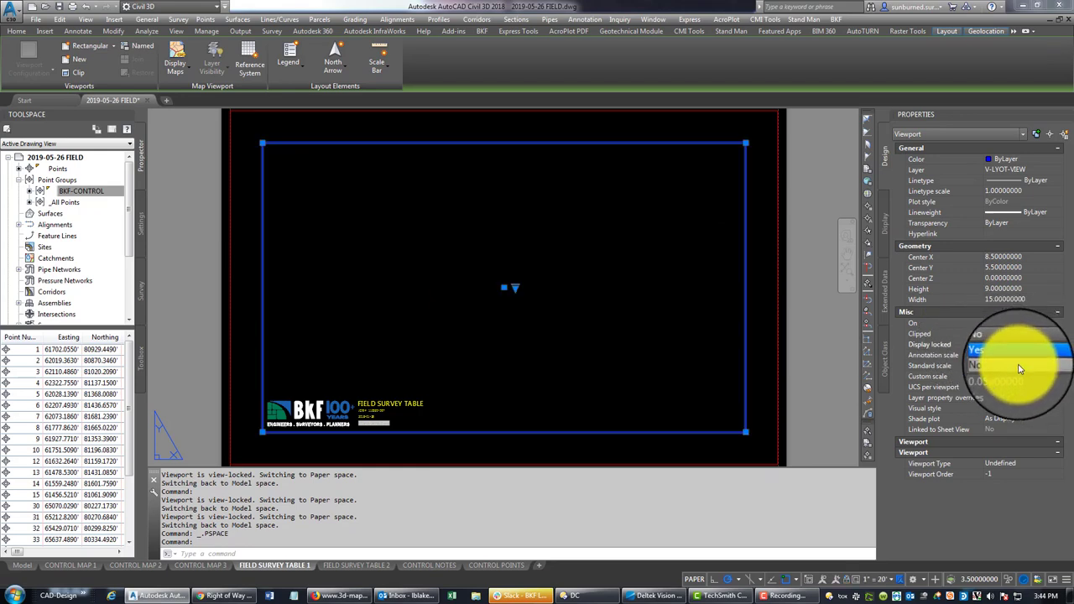
click(1020, 367)
key(Escape)
Step: Activate the viewport and bring the field survey table with its corner marks into view inside it
double_click(551, 308)
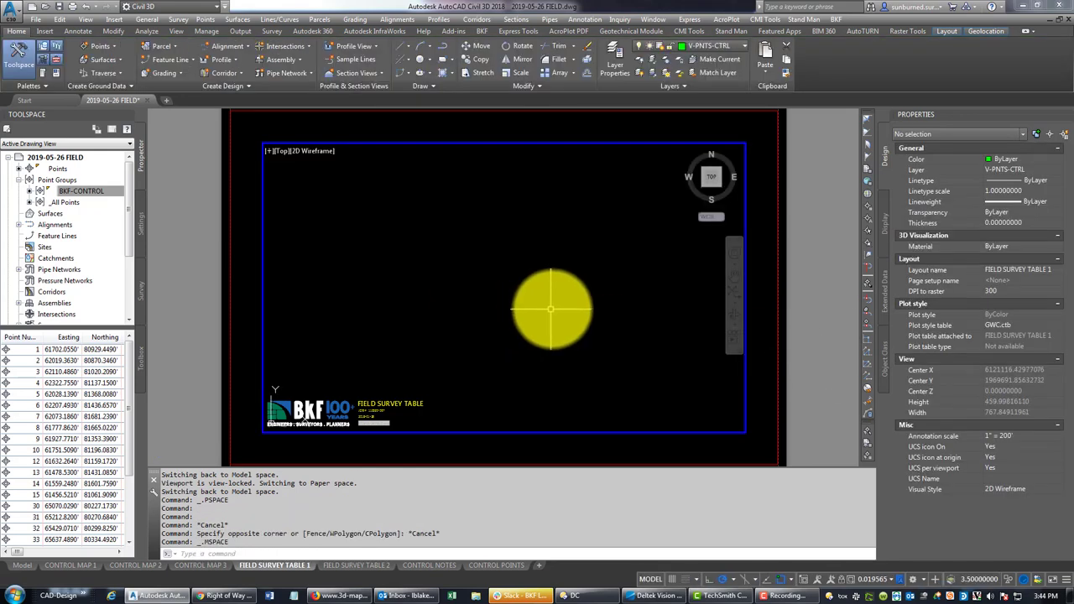
click(480, 278)
click(431, 293)
key(Escape)
middle_click(511, 288)
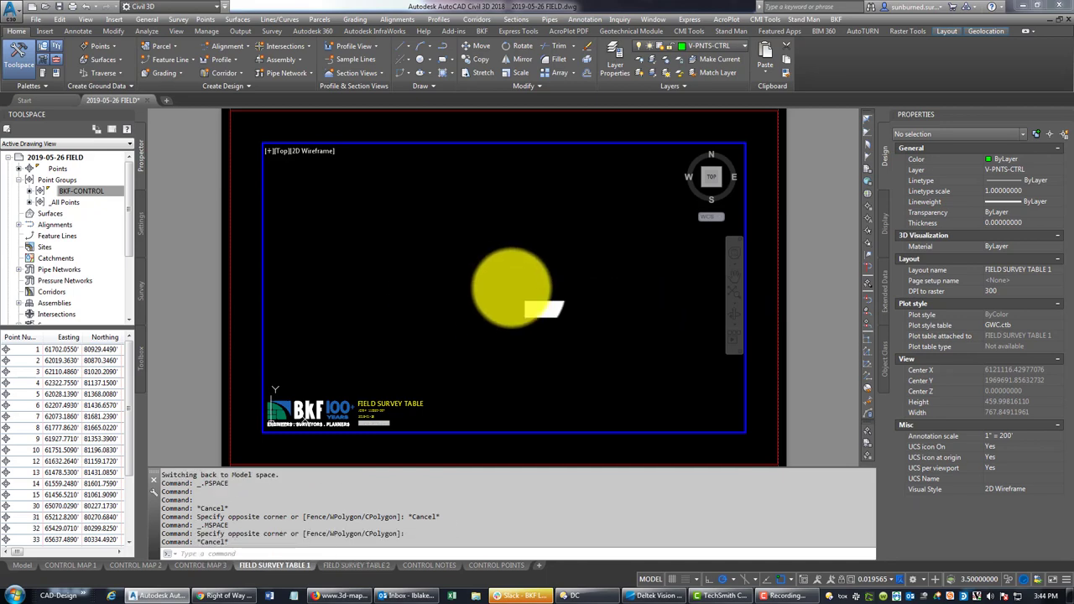
middle_click(511, 288)
middle_click(512, 286)
middle_click(512, 286)
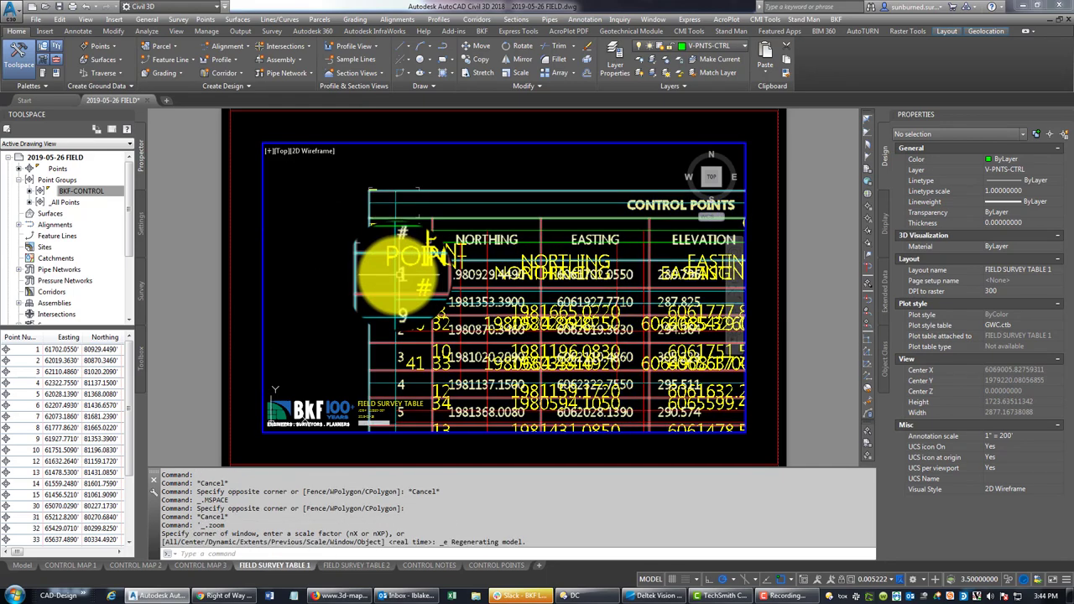
scroll(402, 267, up, 6)
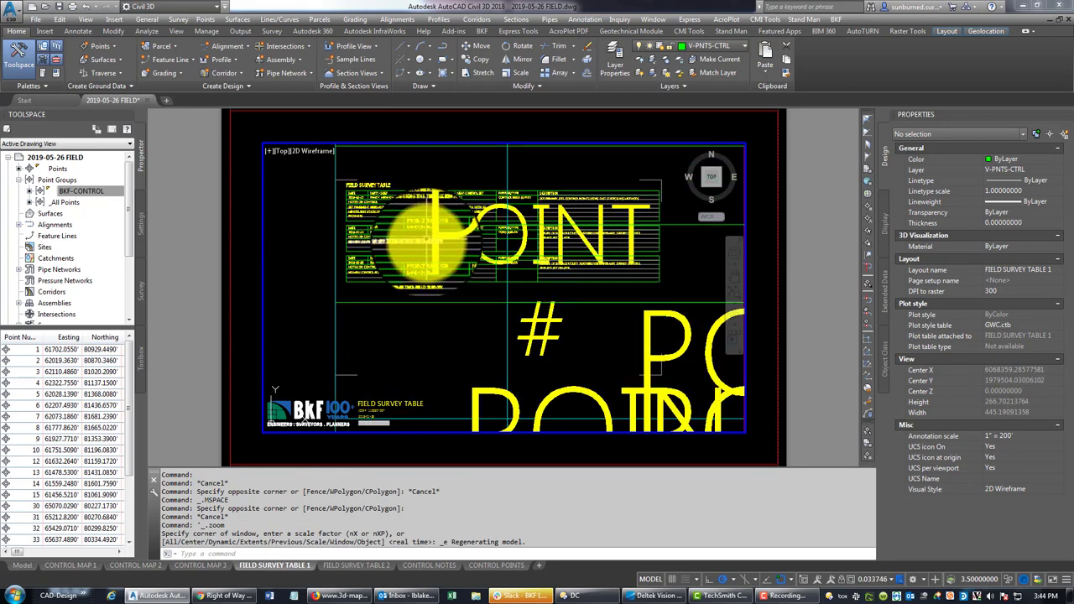
Step: Align the viewport with ALIGNSPACE, matching the table sheet's upper-left and lower-left corner marks to the viewport's corresponding corners
text(ALIGNSPACE)
key(Return)
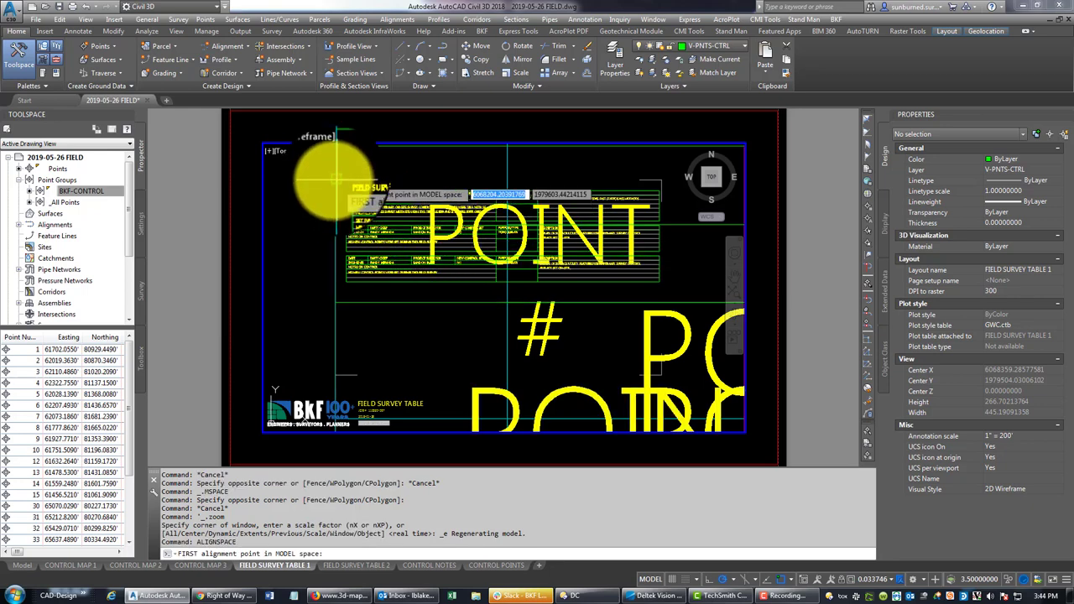
click(338, 379)
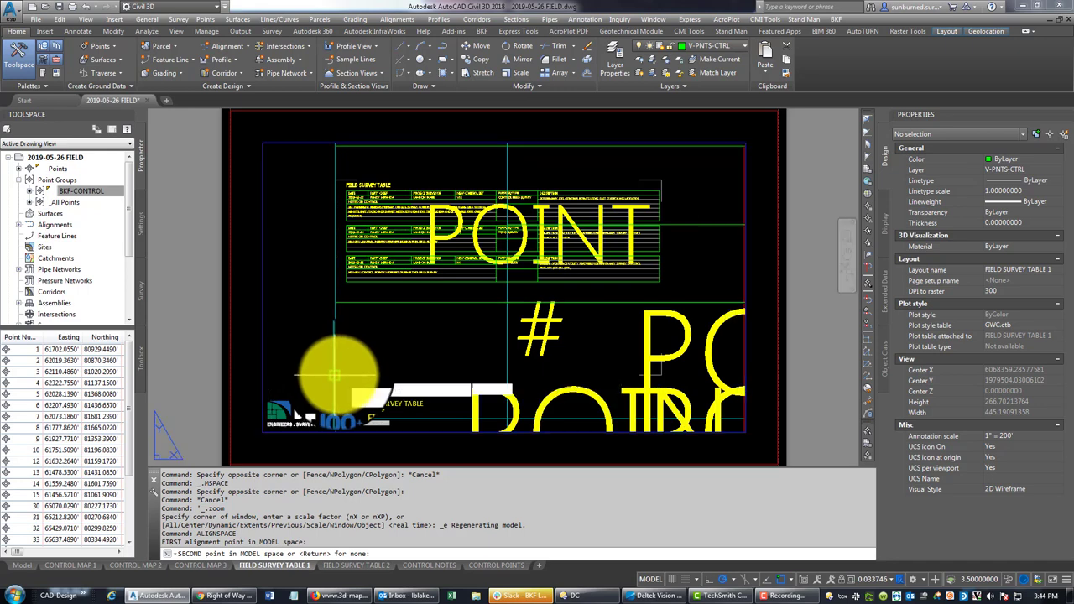
click(336, 306)
click(264, 145)
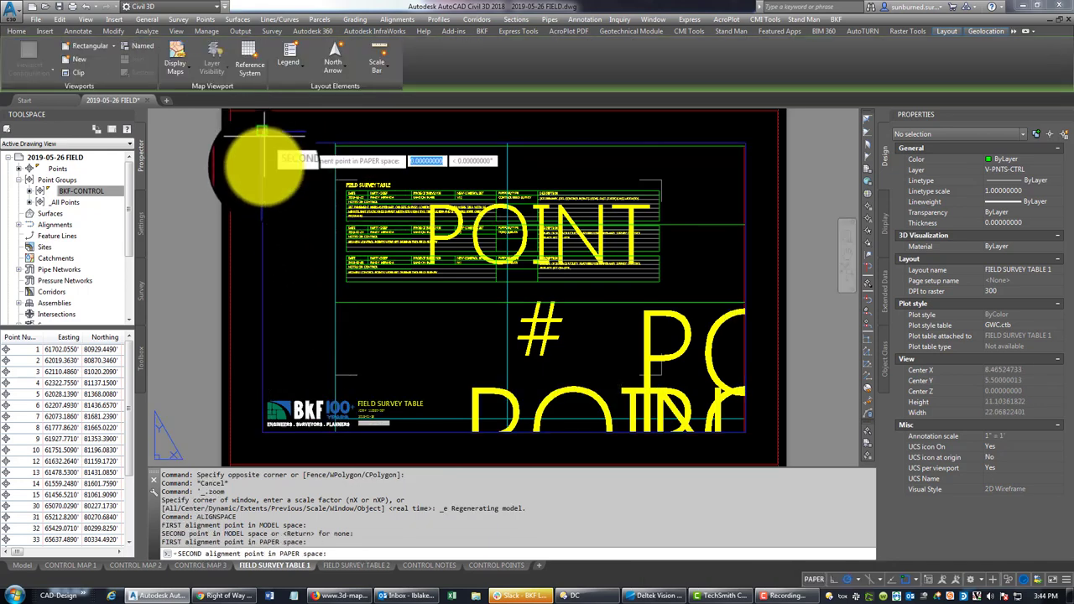
click(263, 431)
key(Return)
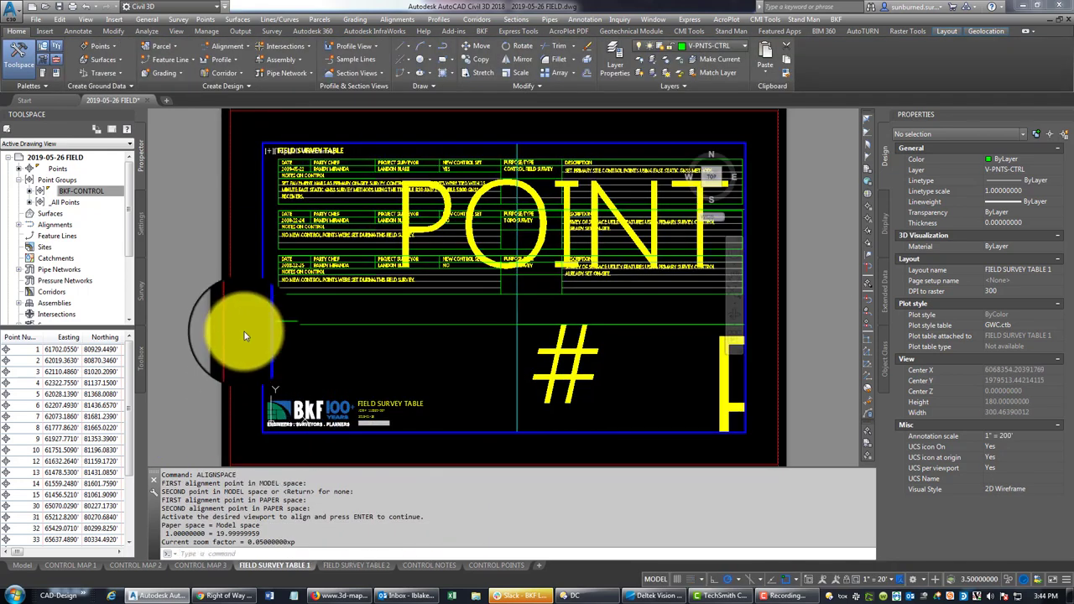
Step: Regenerate all viewports and return to paper space to check the aligned table on the full sheet
text(REA)
key(Return)
double_click(205, 267)
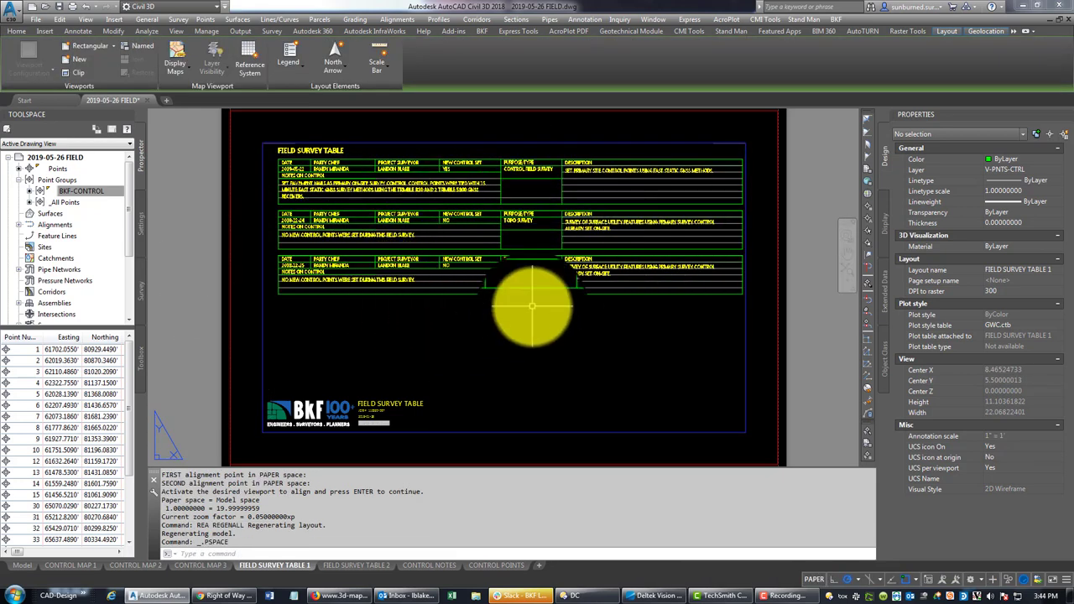
scroll(672, 211, up, 7)
scroll(638, 252, down, 7)
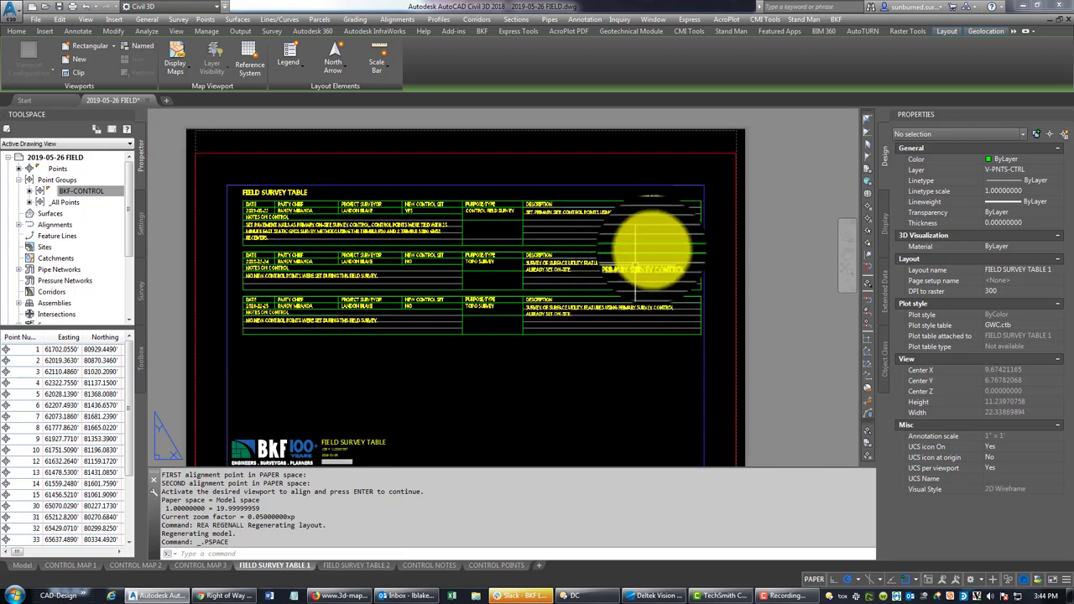
middle_drag(515, 307, 456, 276)
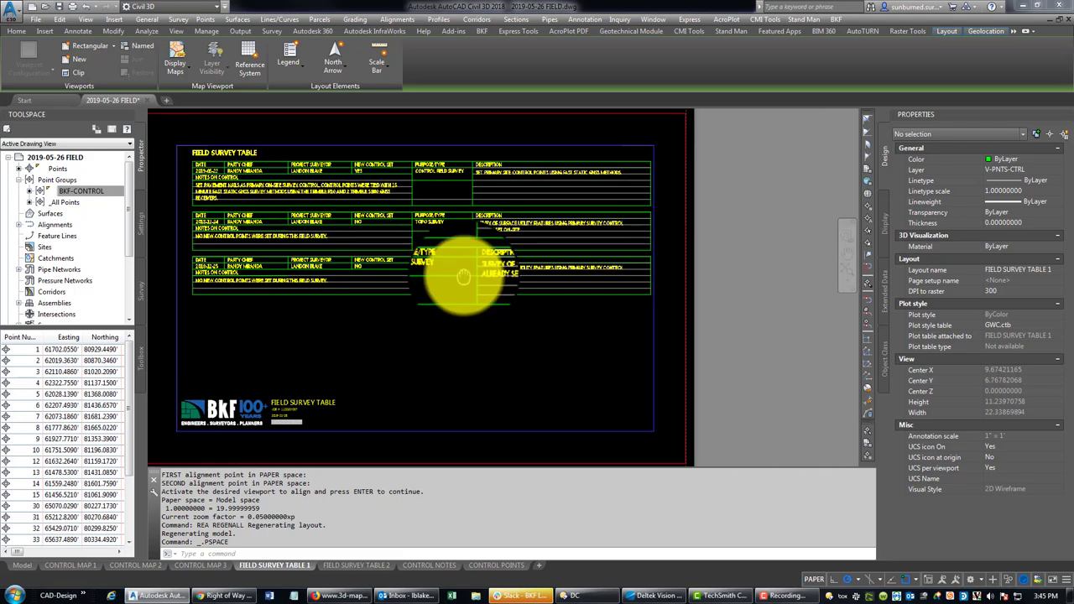
middle_click(348, 355)
middle_click(348, 354)
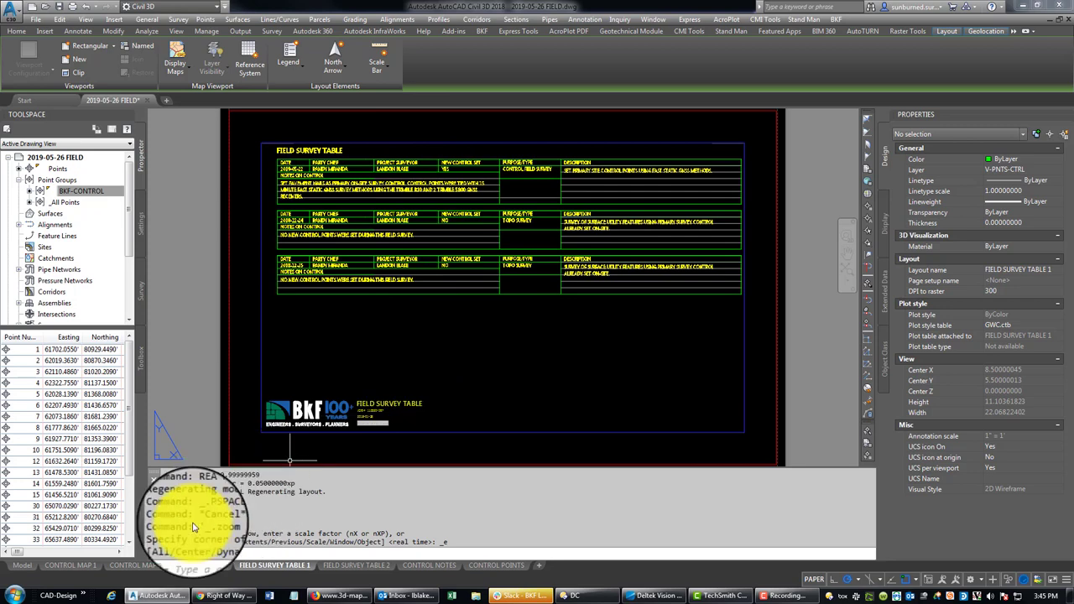
Step: Compare the FIELD SURVEY TABLE 1 and 2 layouts, and look over the CONTROL NOTES and CONTROL POINTS sheets
click(373, 567)
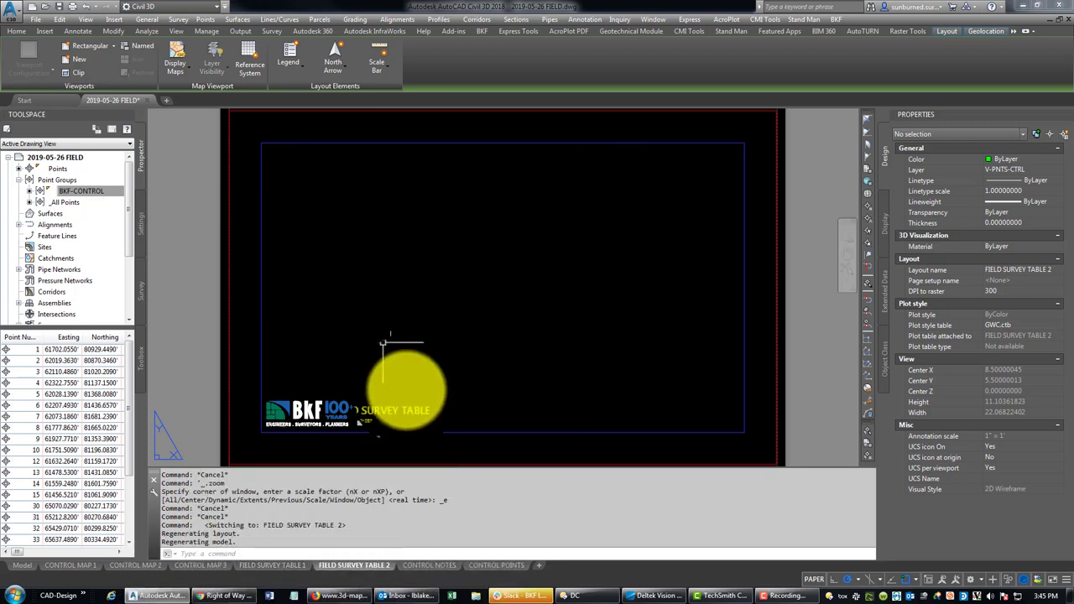
click(283, 568)
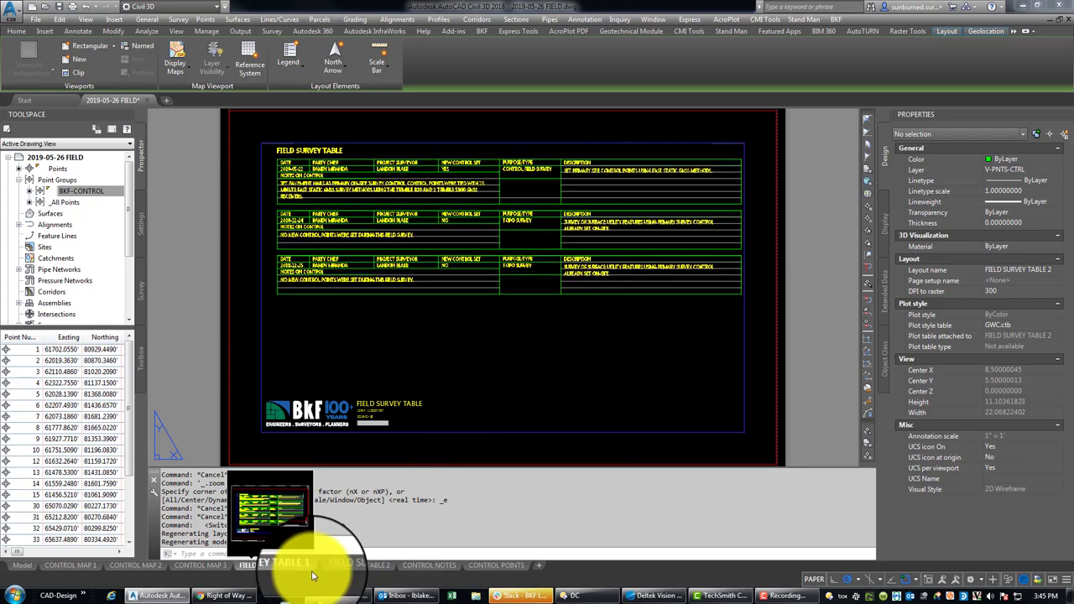
click(378, 568)
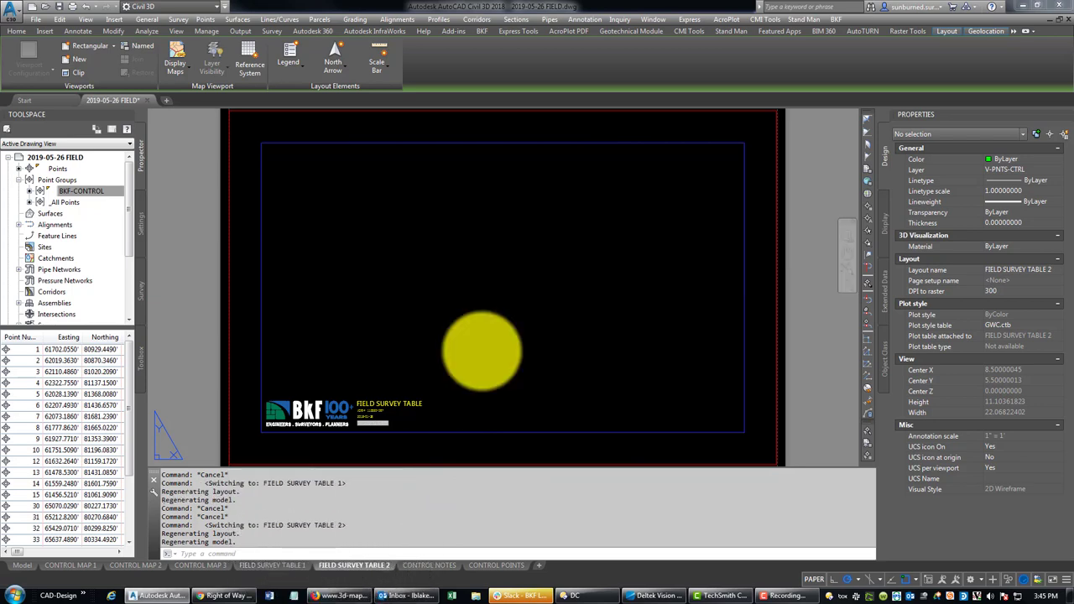
click(298, 564)
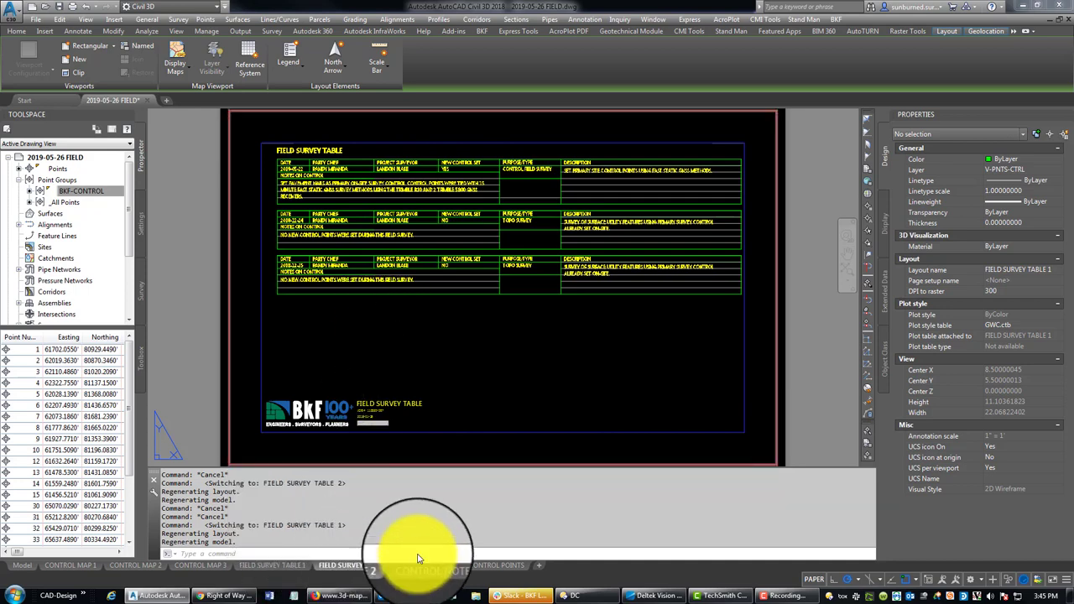
click(369, 565)
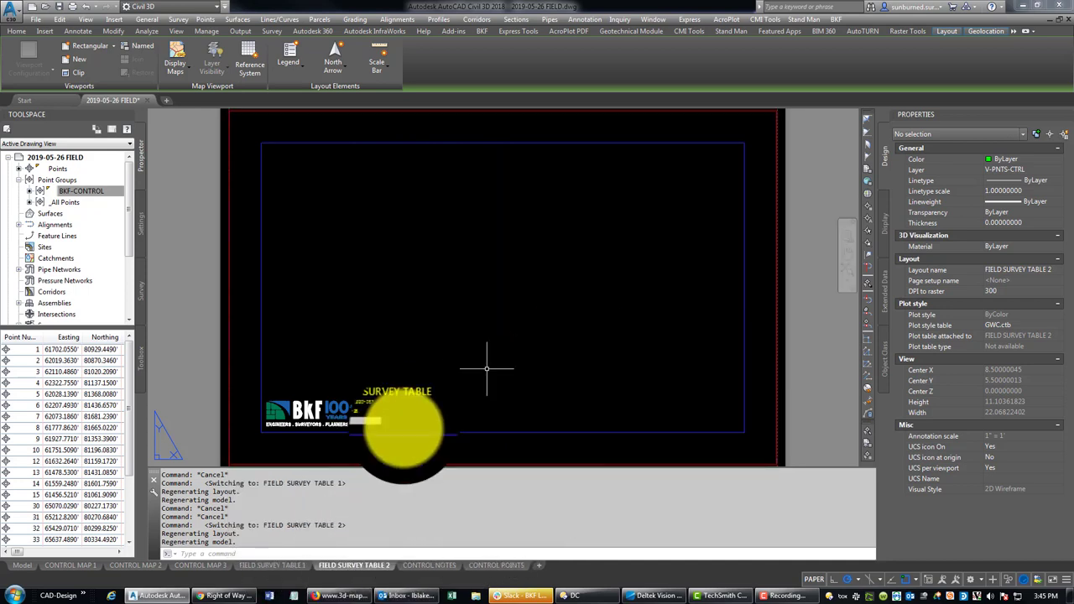
click(430, 571)
click(495, 566)
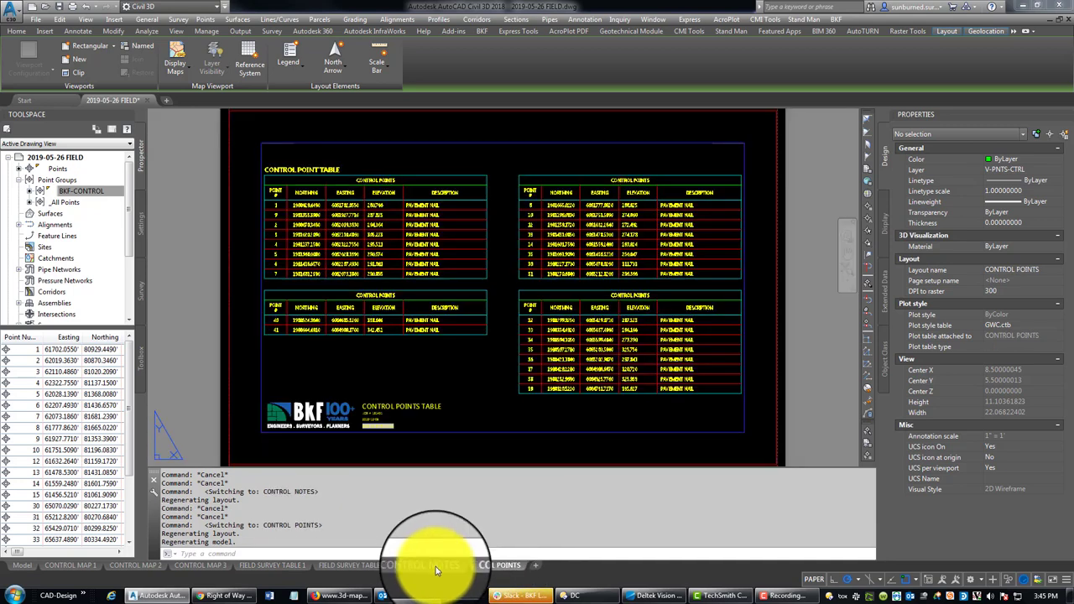
click(435, 566)
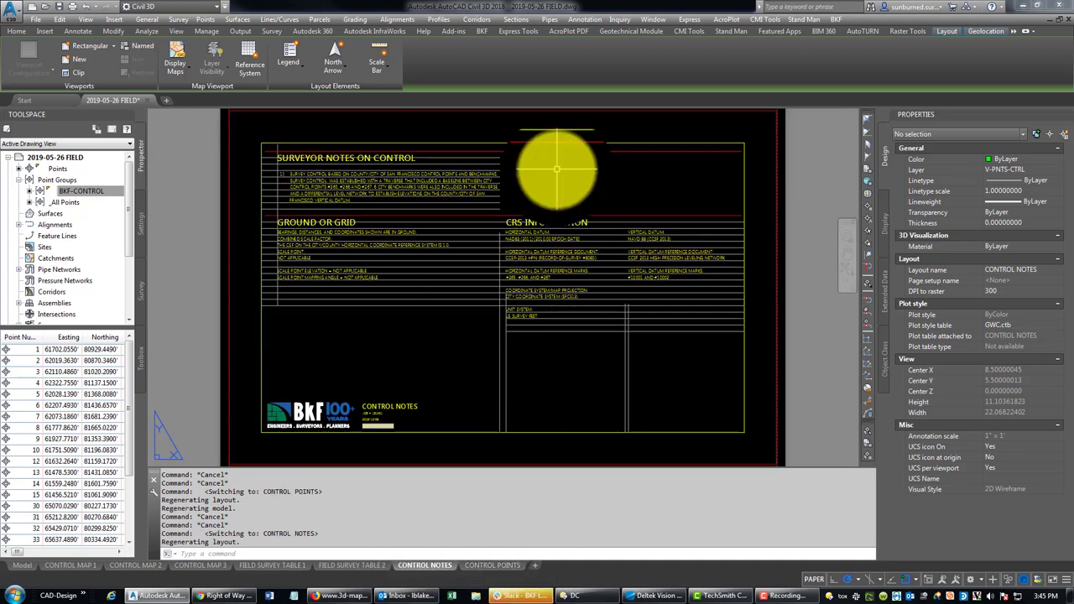